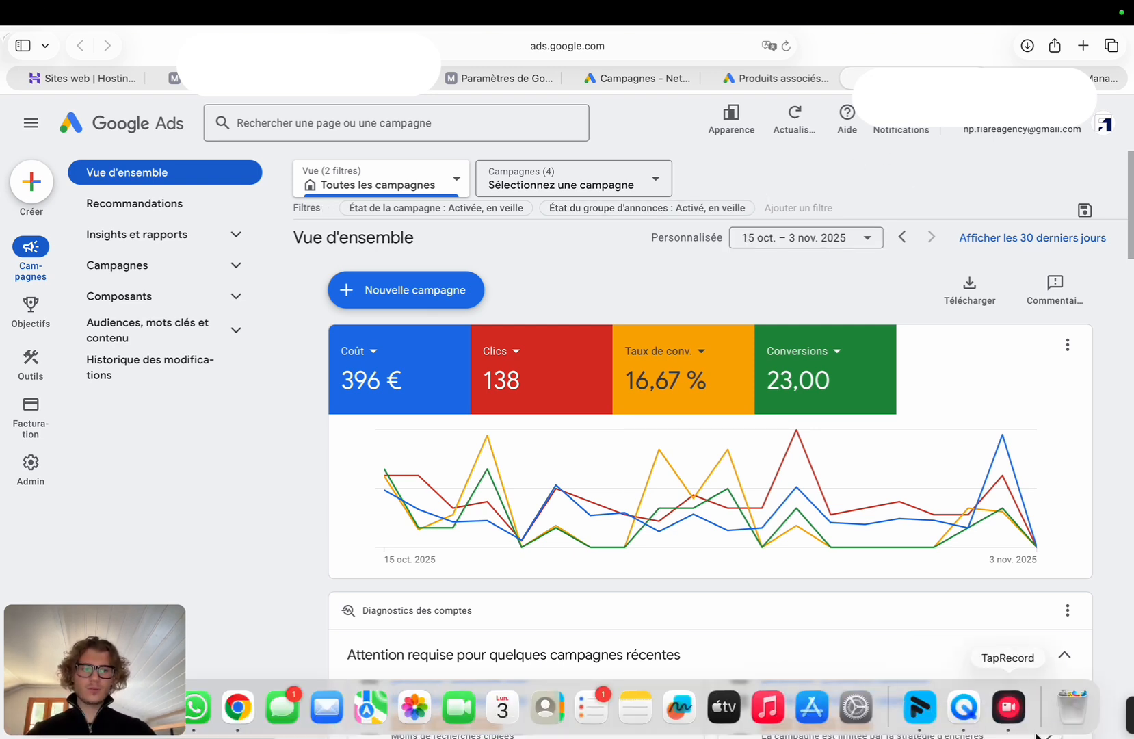
pyautogui.click(1130, 715)
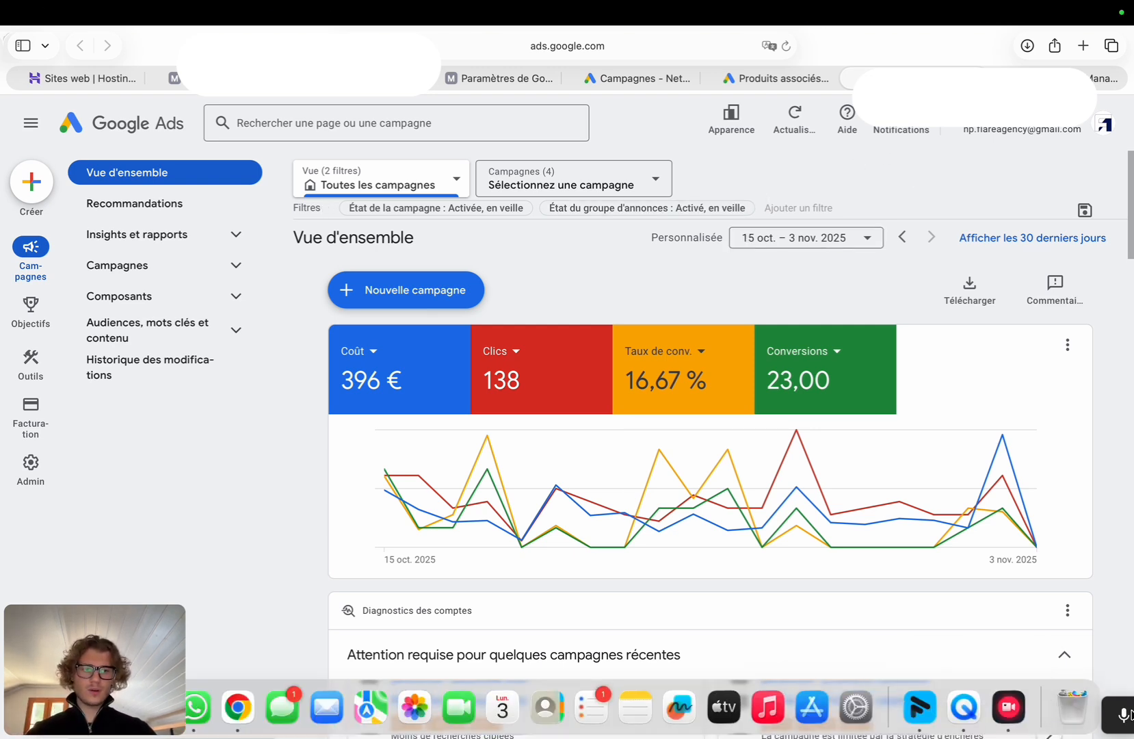
pyautogui.click(1102, 454)
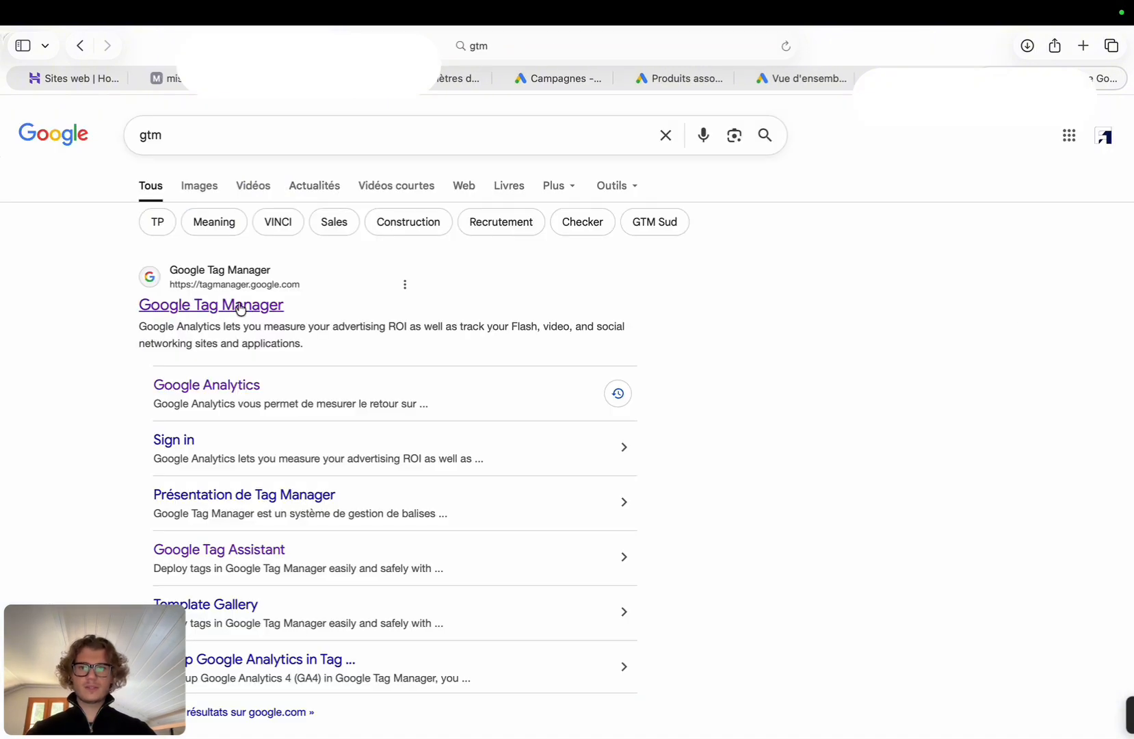
# - Open Google Tag Manager and look over the account and container settings in the new account form
pyautogui.click(240, 308)
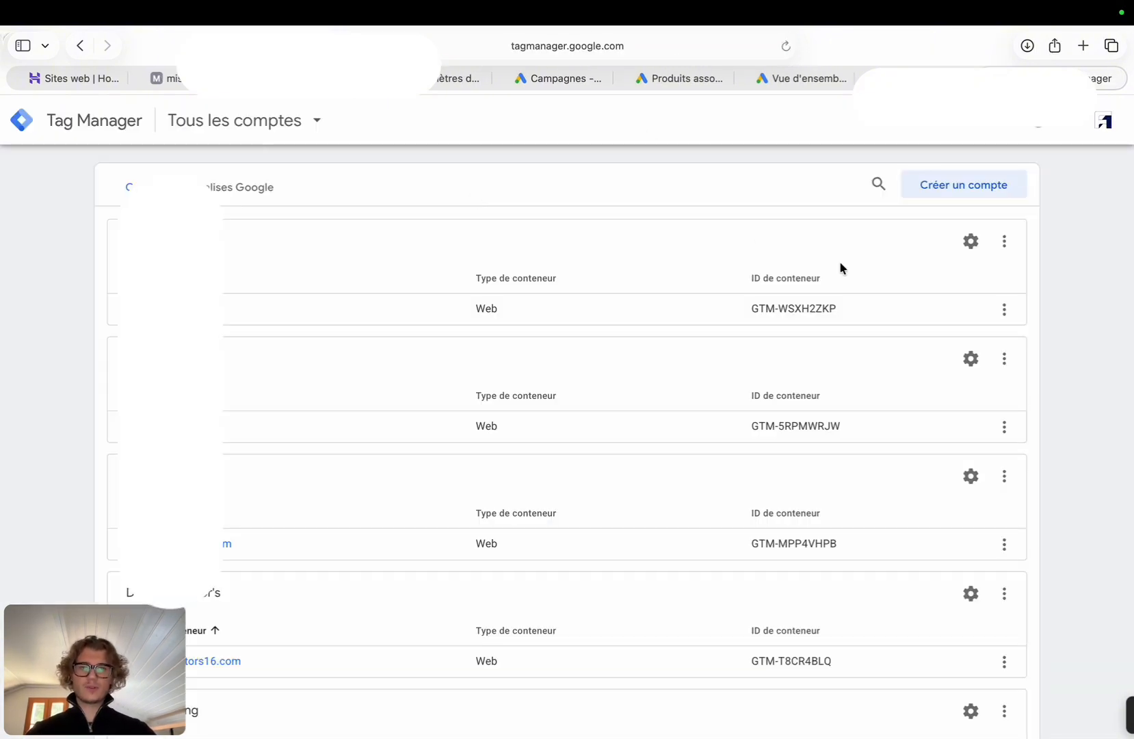
pyautogui.click(976, 194)
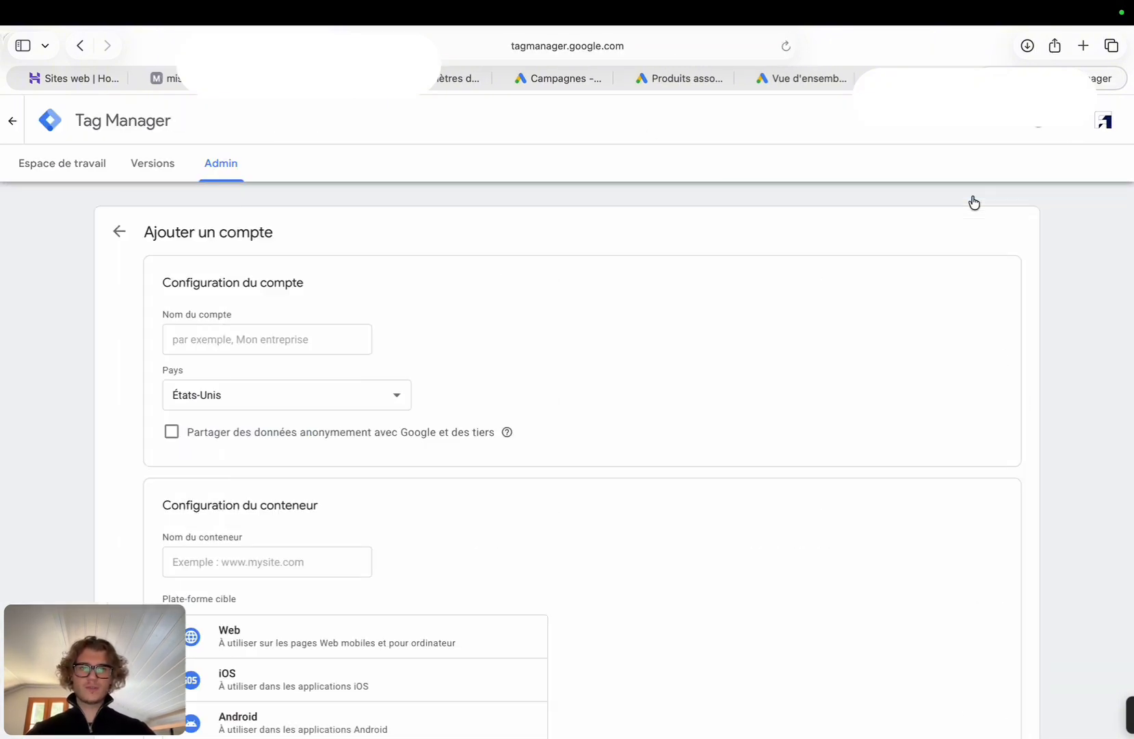
pyautogui.click(307, 350)
pyautogui.click(278, 393)
pyautogui.click(576, 400)
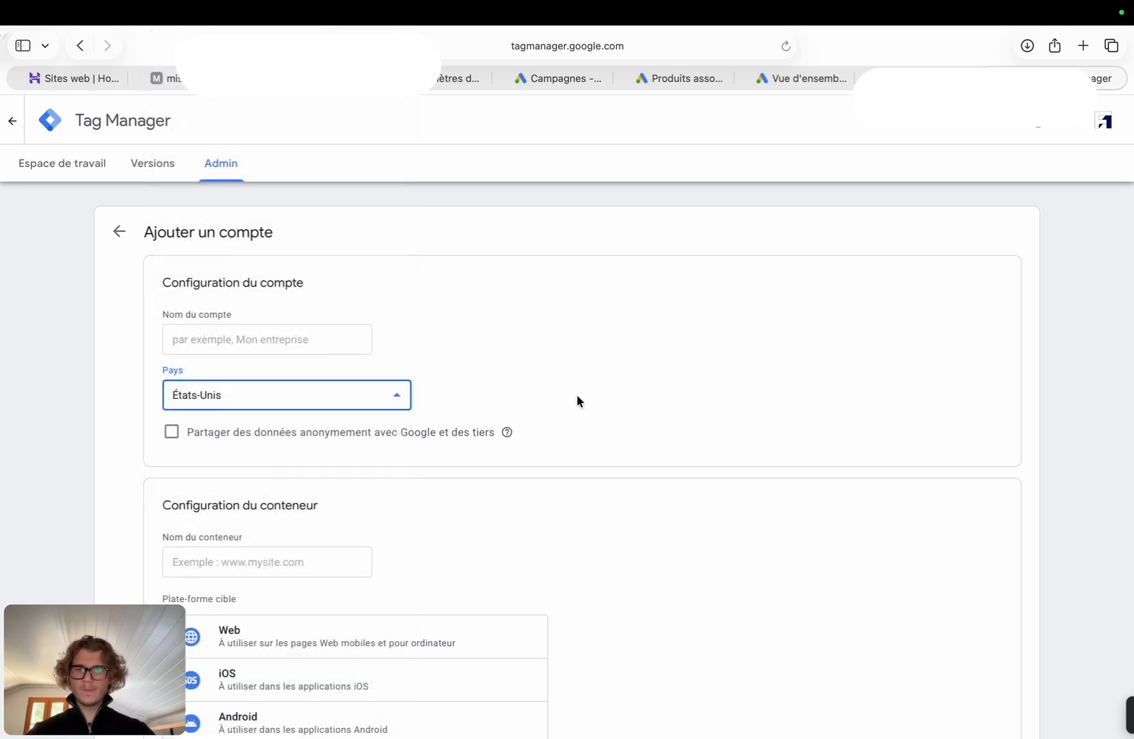
pyautogui.scroll(-3, 577, 396)
pyautogui.click(314, 390)
pyautogui.click(489, 410)
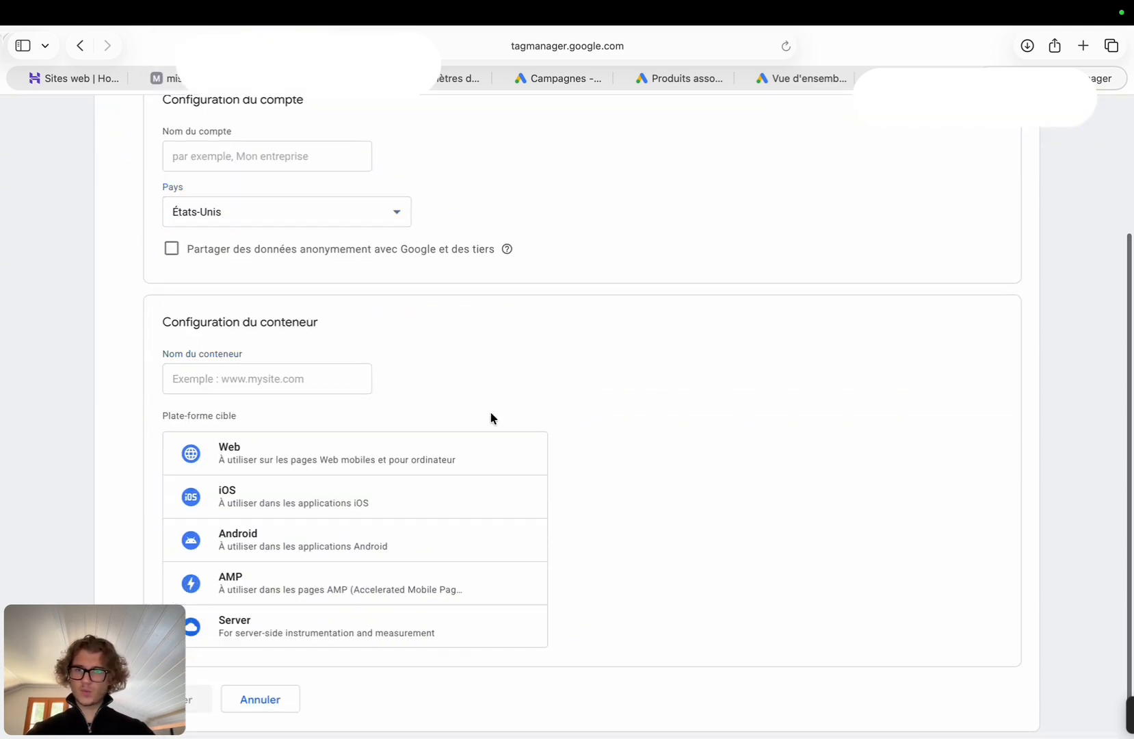
pyautogui.scroll(3, 744, 212)
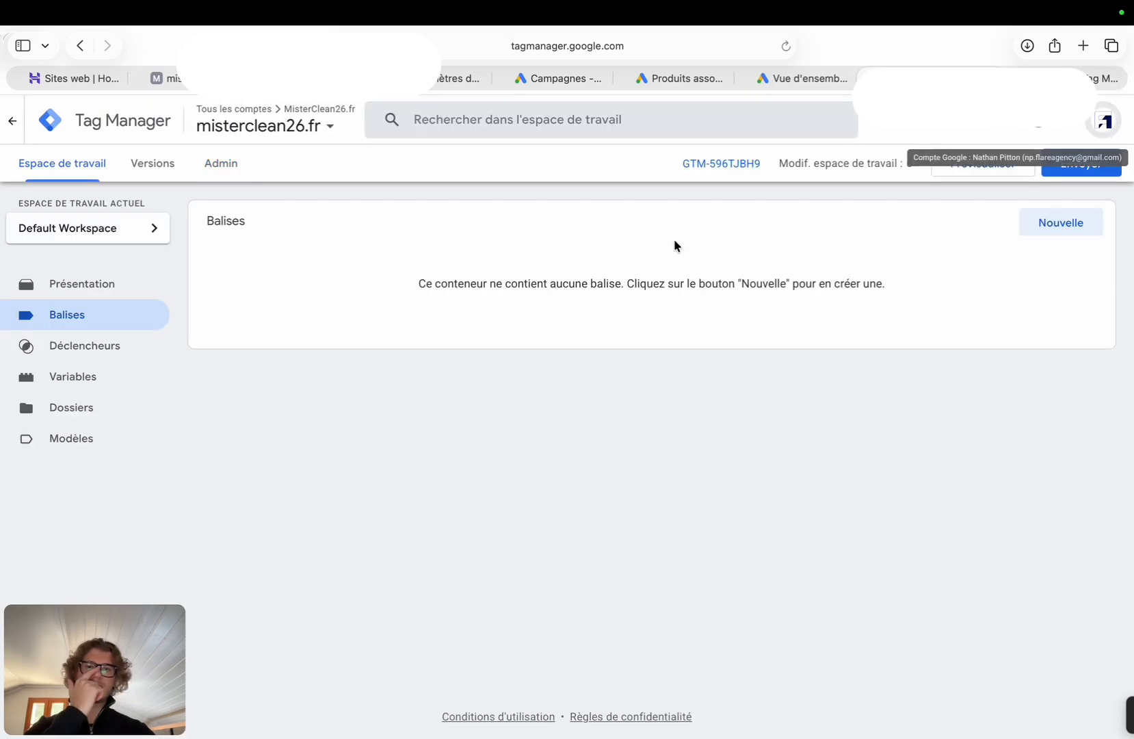
# - View the container's Google Tag Manager installation code, close it, and select the container ID for copying
pyautogui.click(713, 165)
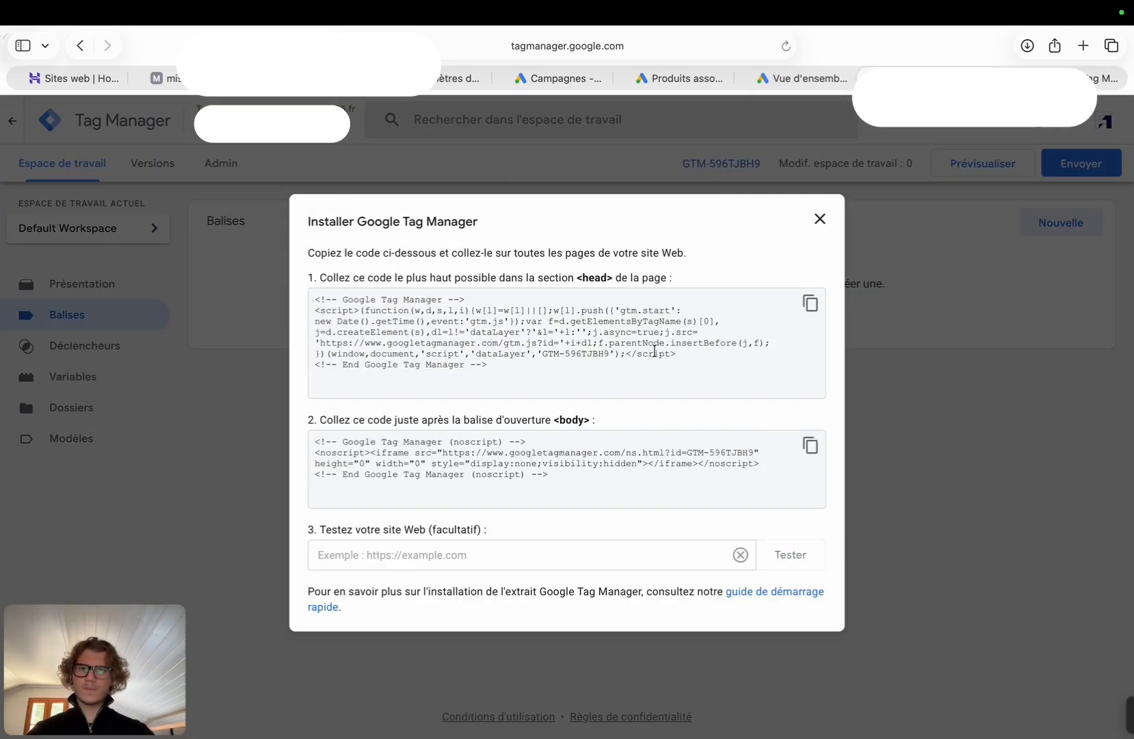
pyautogui.click(819, 219)
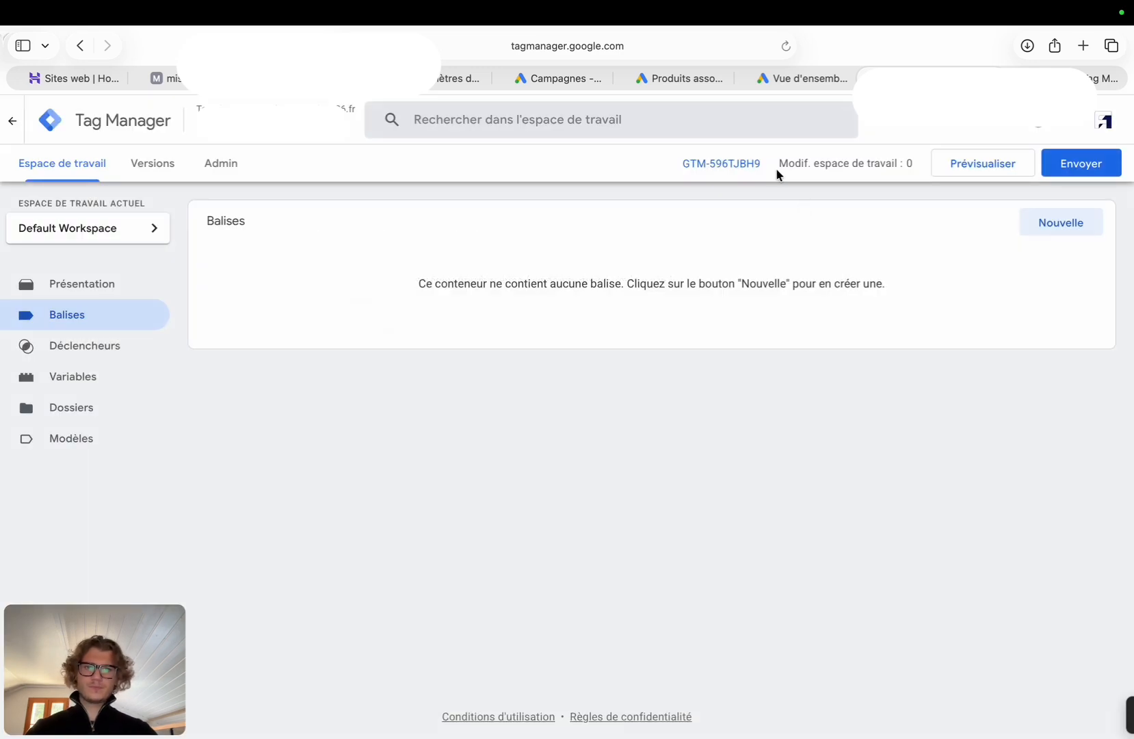
pyautogui.moveTo(761, 167); pyautogui.dragTo(681, 172)
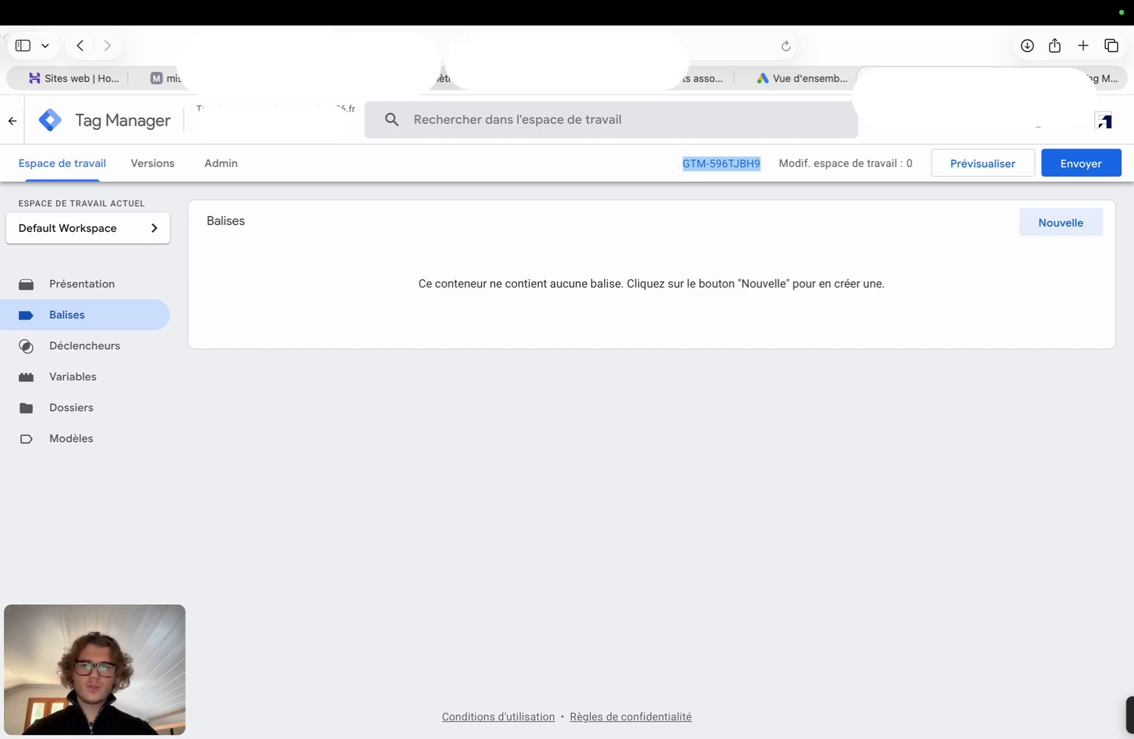
# - Switch to the WordPress admin and search the directory of new extensions for gtm4wp
pyautogui.click(453, 82)
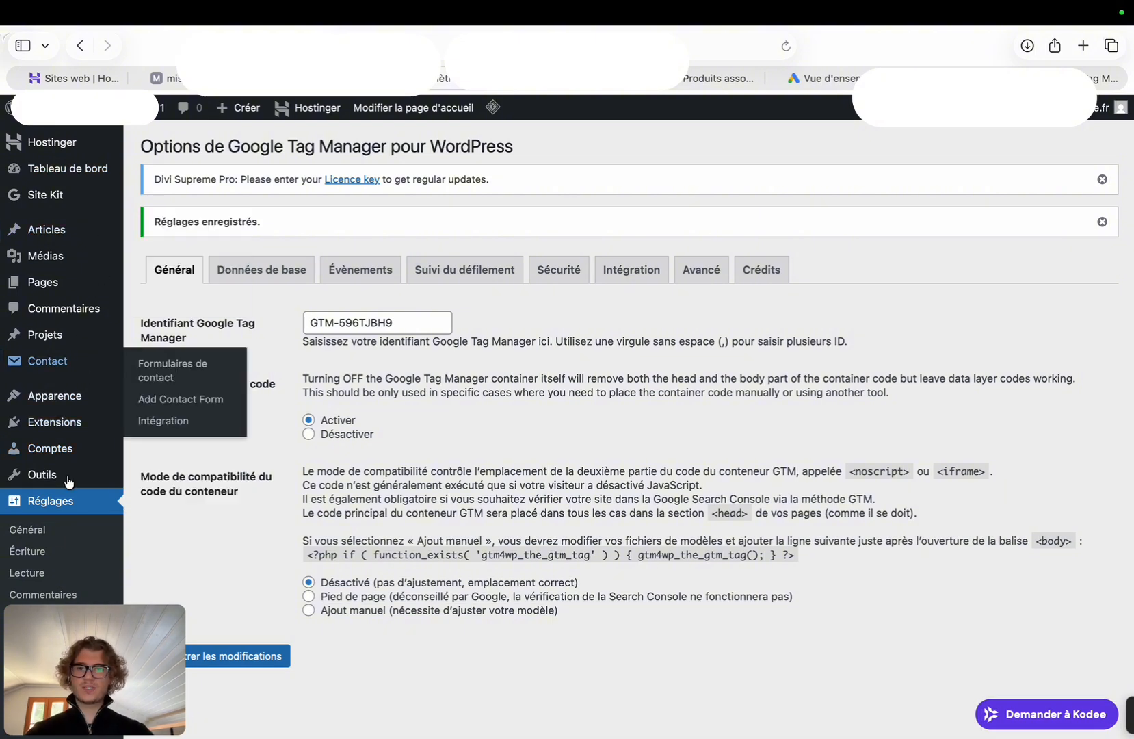
pyautogui.click(70, 422)
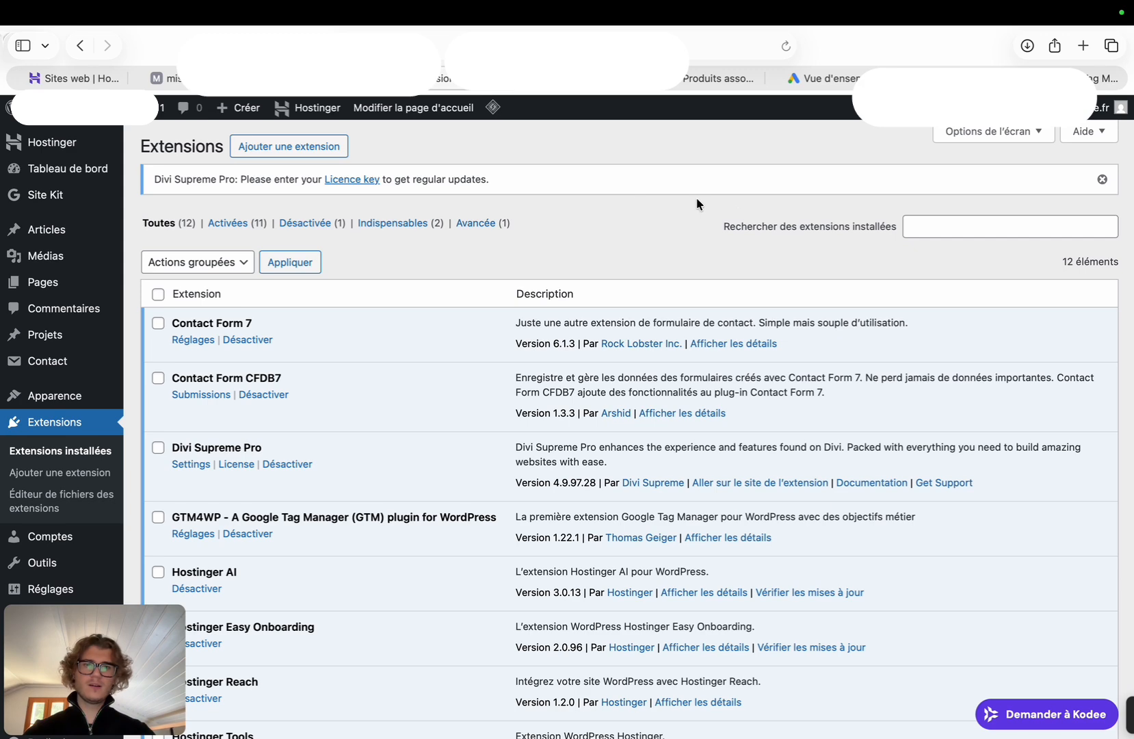
pyautogui.click(349, 152)
pyautogui.click(889, 227)
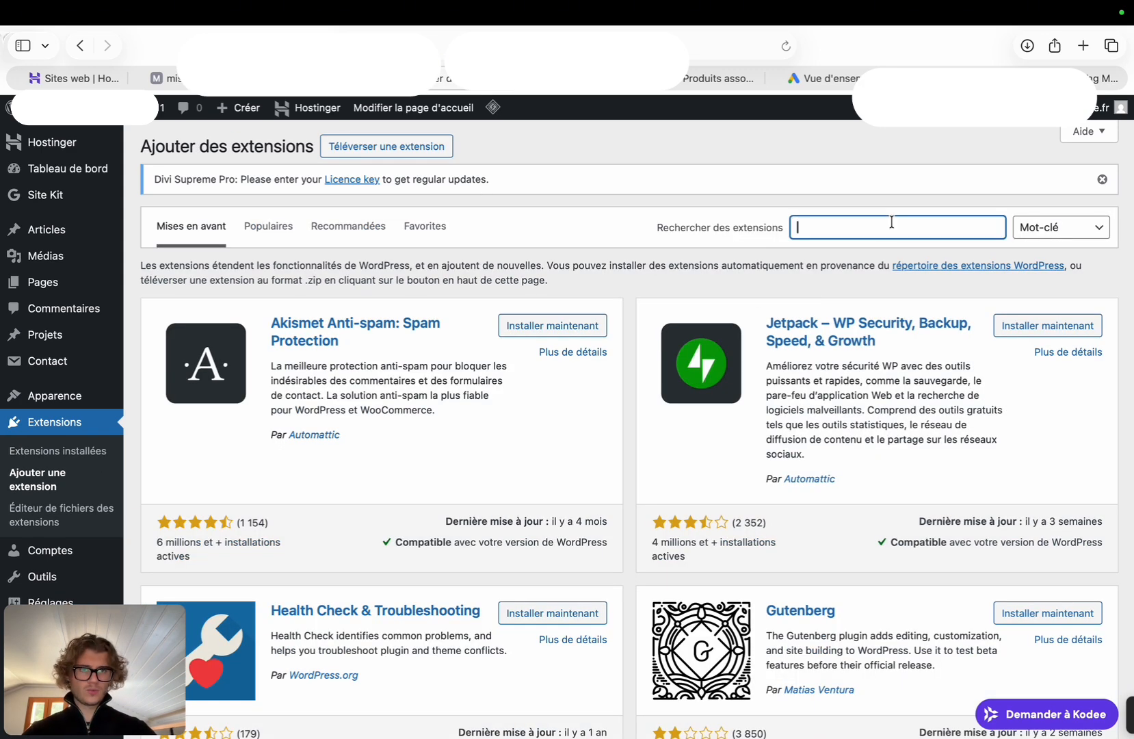
pyautogui.write('gtm4wp')
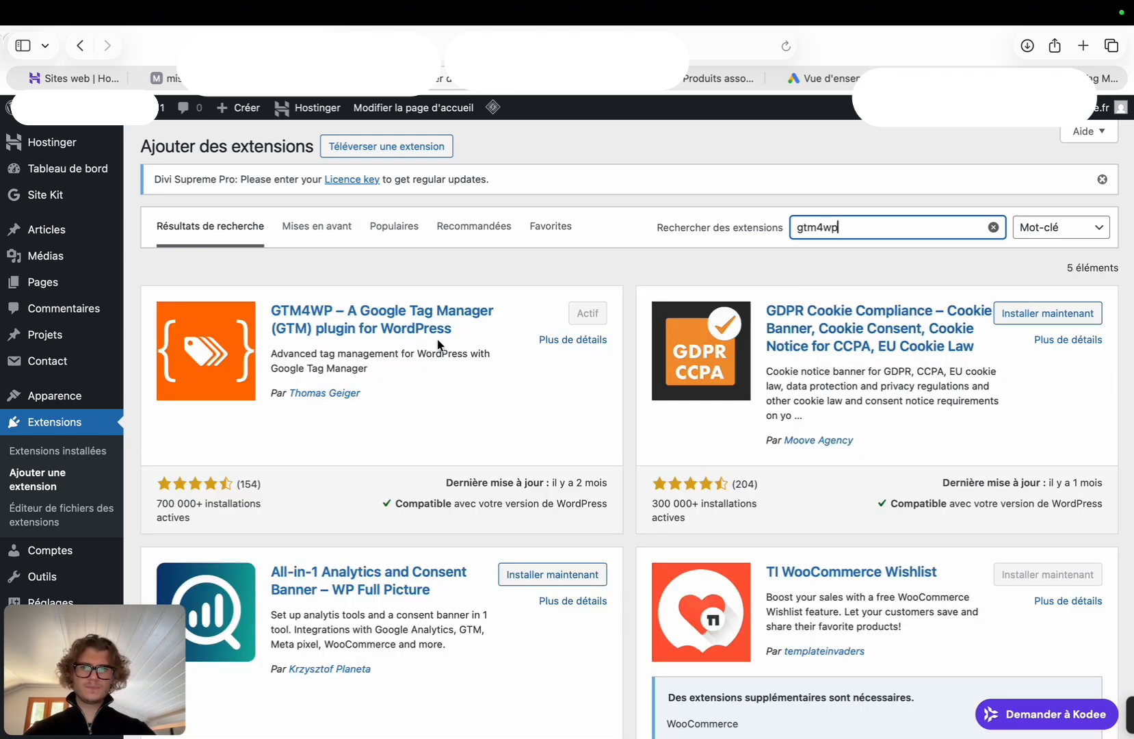
# - Open the installed GTM4WP extension's settings and save them with the Tag Manager container ID entered and the container code set to Activer
pyautogui.click(97, 423)
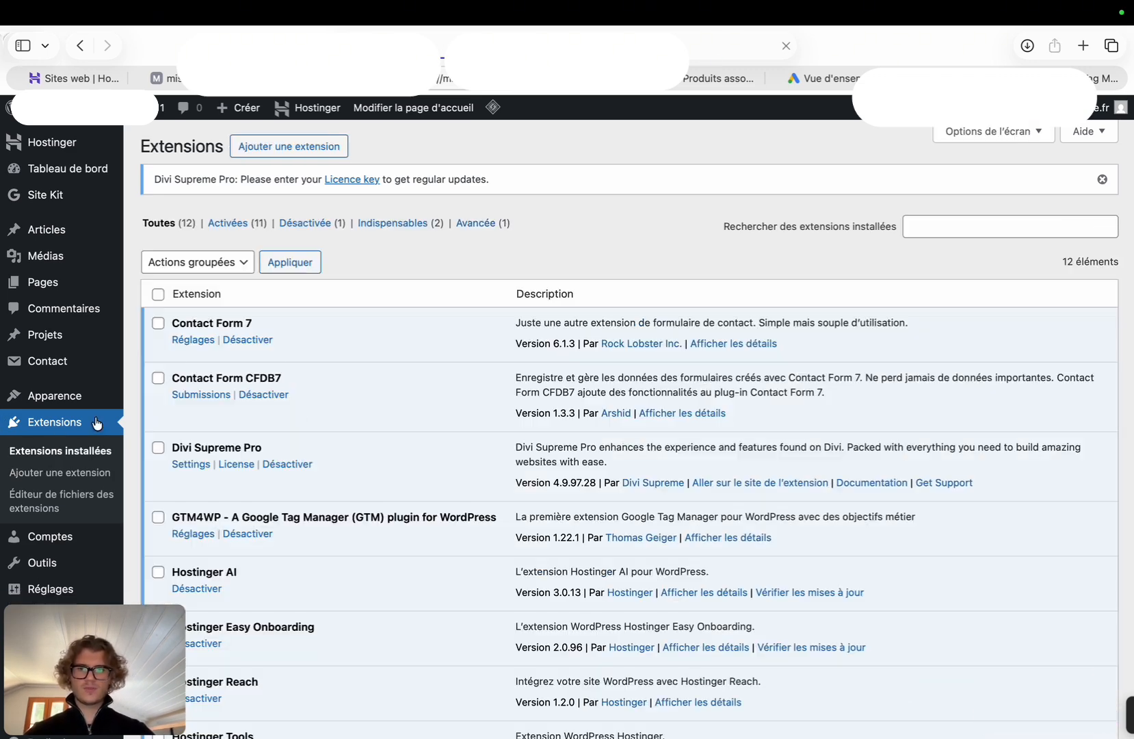
pyautogui.click(193, 535)
pyautogui.tripleClick(411, 286)
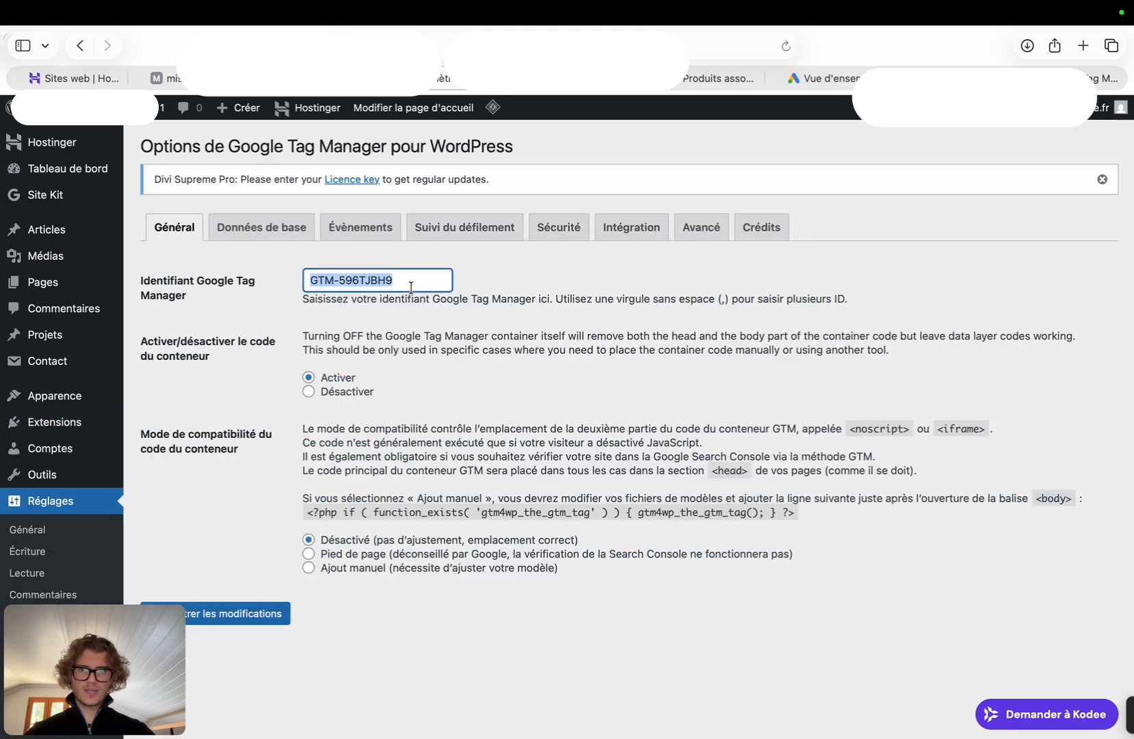
pyautogui.click(251, 613)
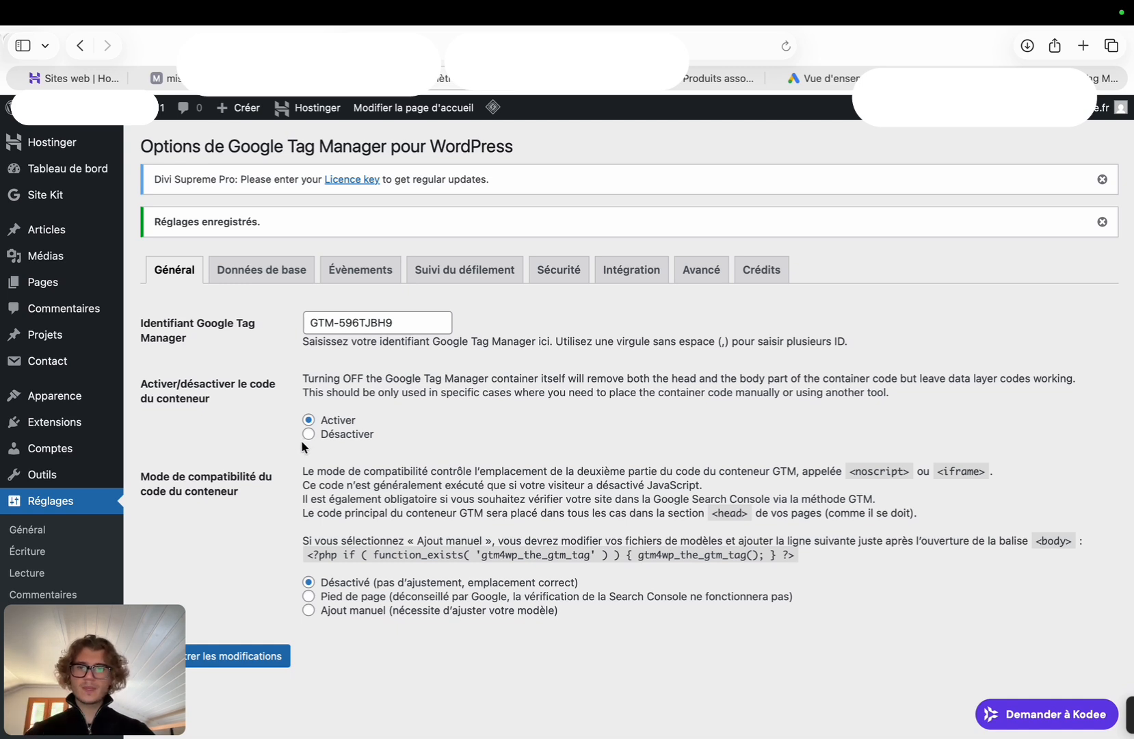
pyautogui.moveTo(144, 379); pyautogui.dragTo(247, 418)
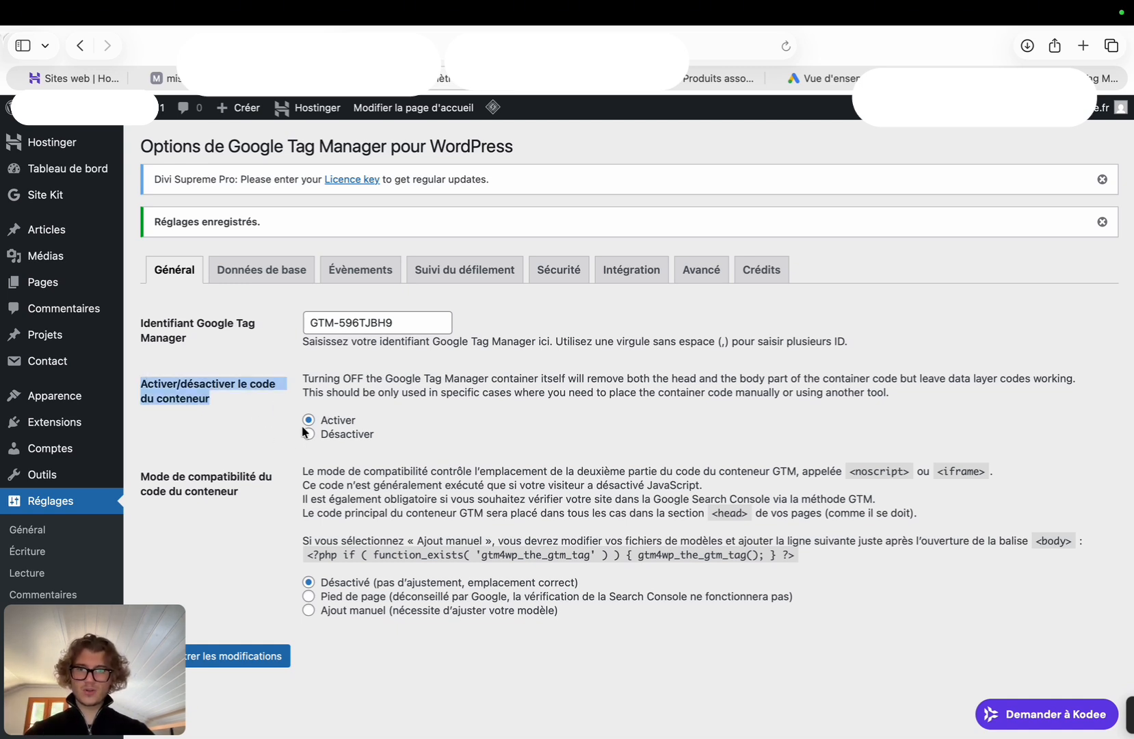
pyautogui.click(237, 671)
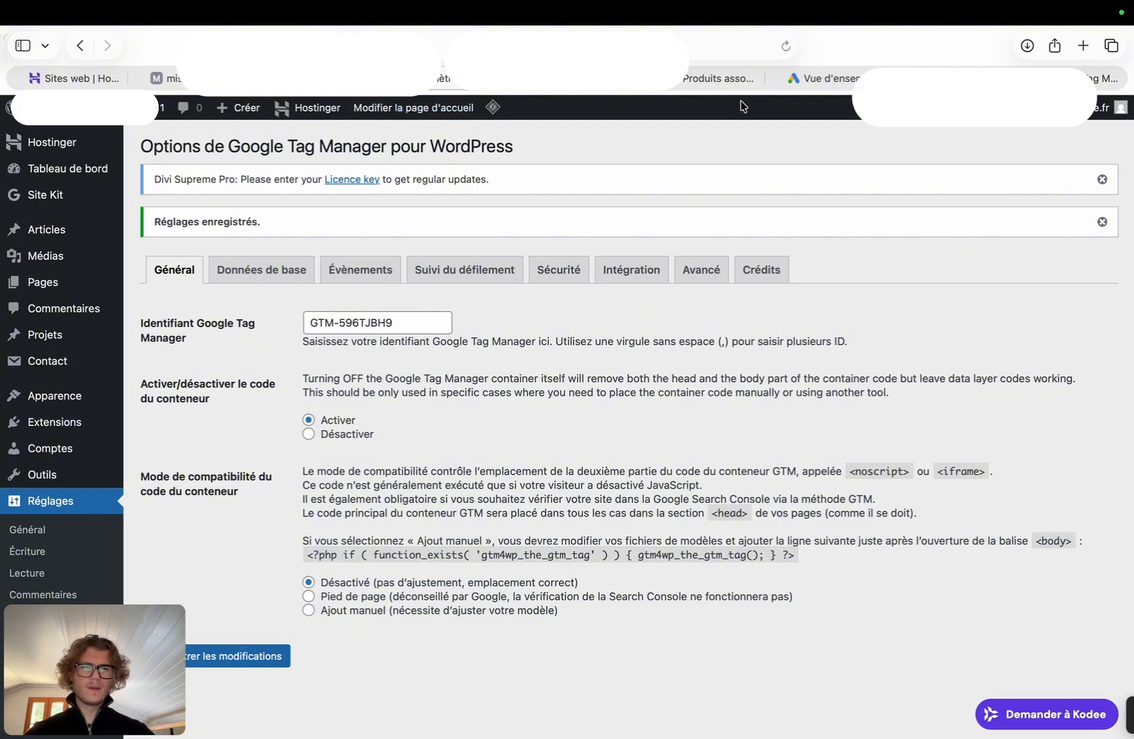
# - Switch to Tag Manager and create a new tag named Balise Google with the tag type Balise Google
pyautogui.click(938, 80)
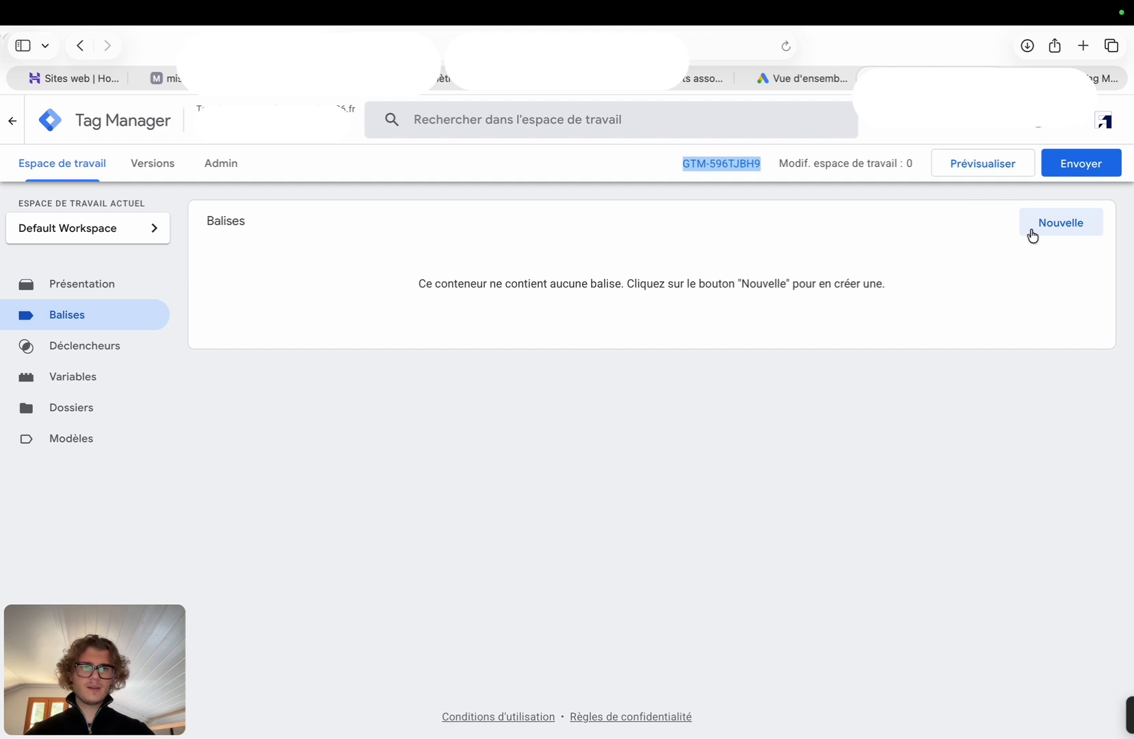
pyautogui.click(1058, 221)
pyautogui.click(300, 119)
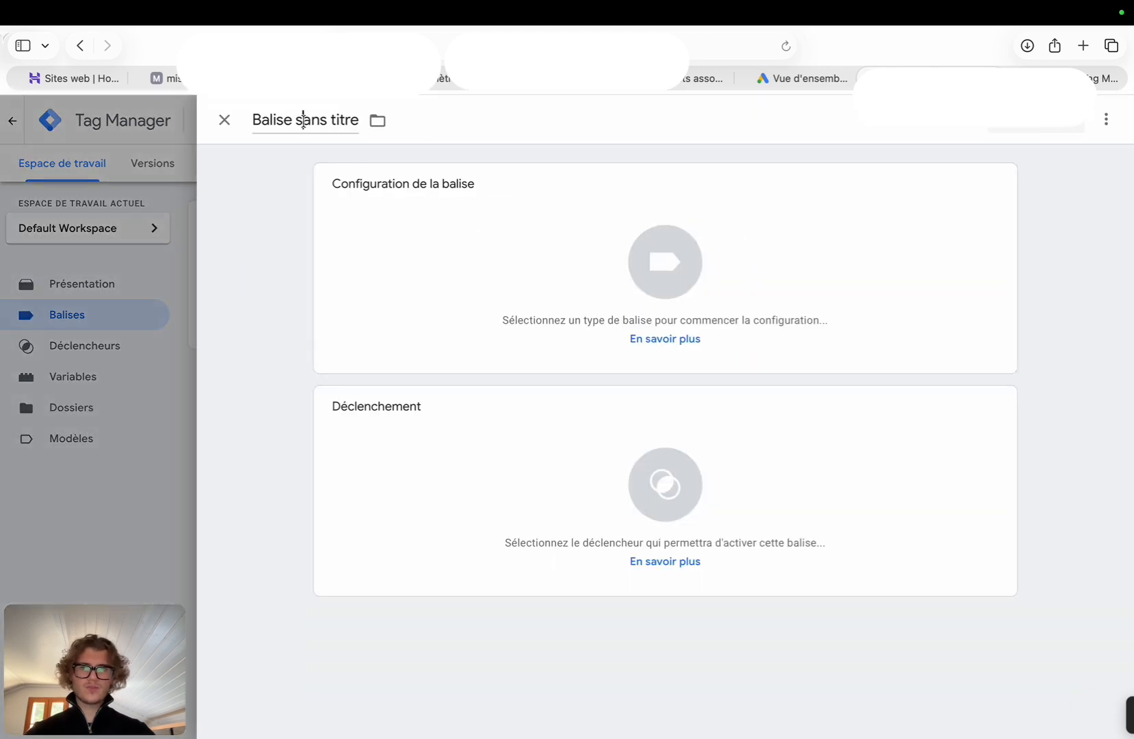
pyautogui.moveTo(299, 120); pyautogui.dragTo(366, 126)
pyautogui.write('Google')
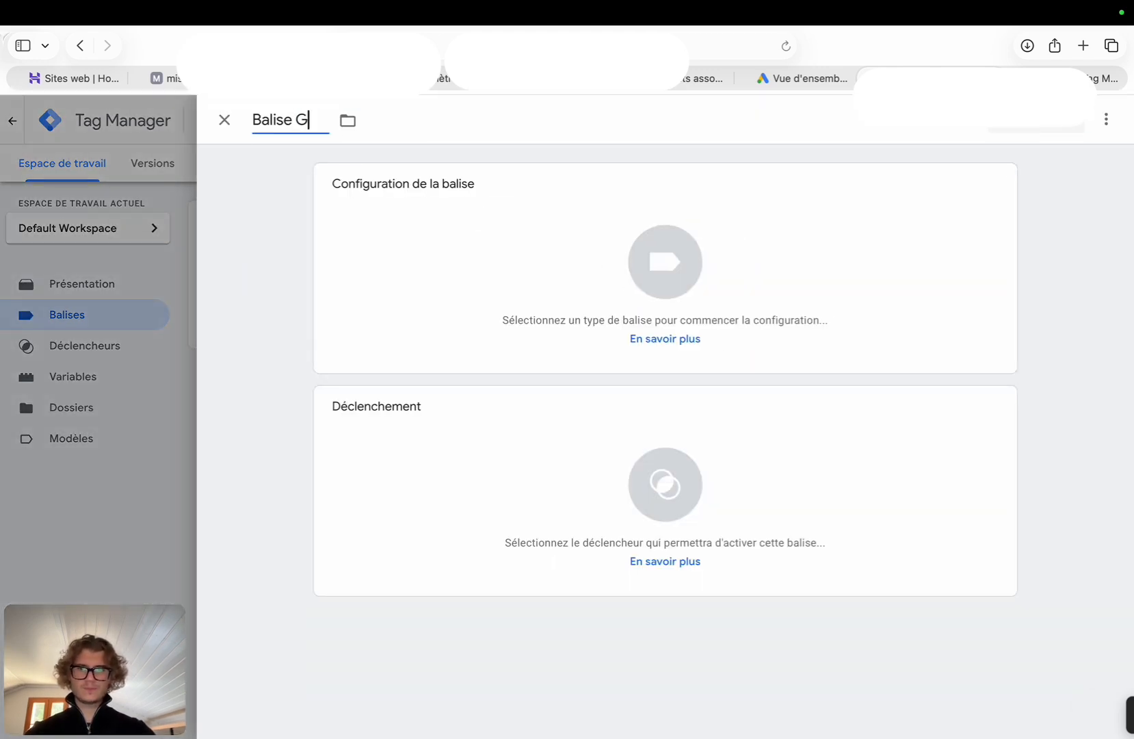
pyautogui.click(420, 202)
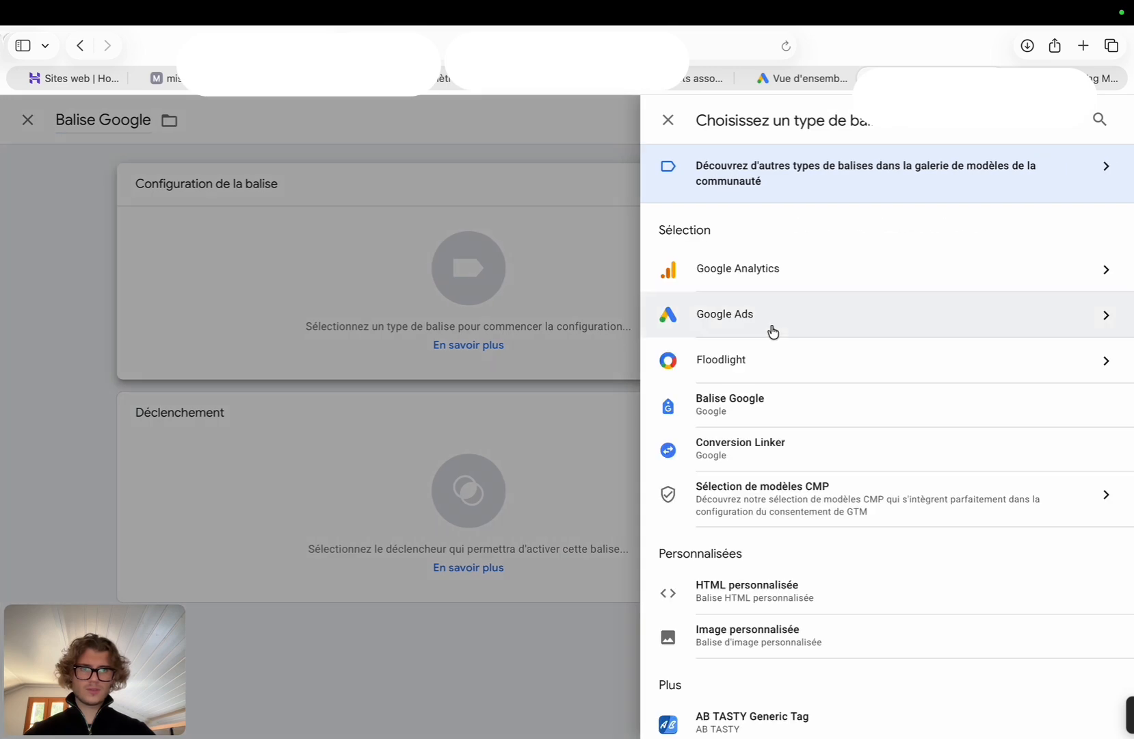
pyautogui.click(777, 418)
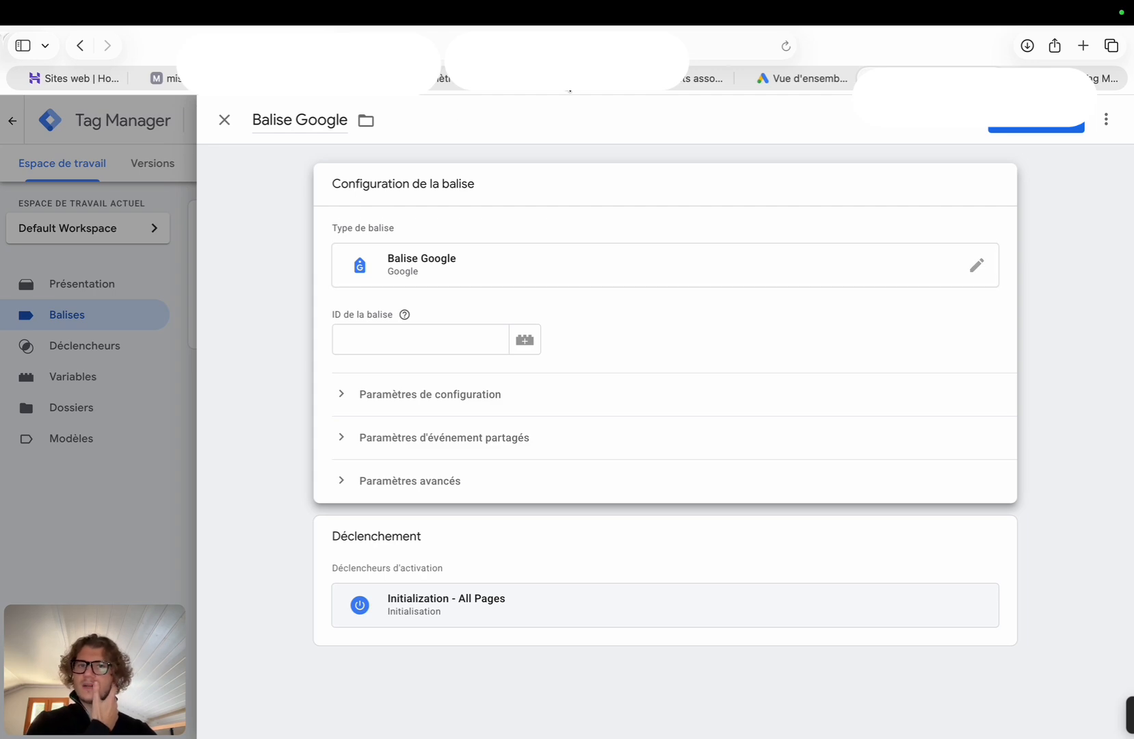
# - Switch to Google Ads and open the Gestionnaire de données page among the account's tools
pyautogui.click(821, 78)
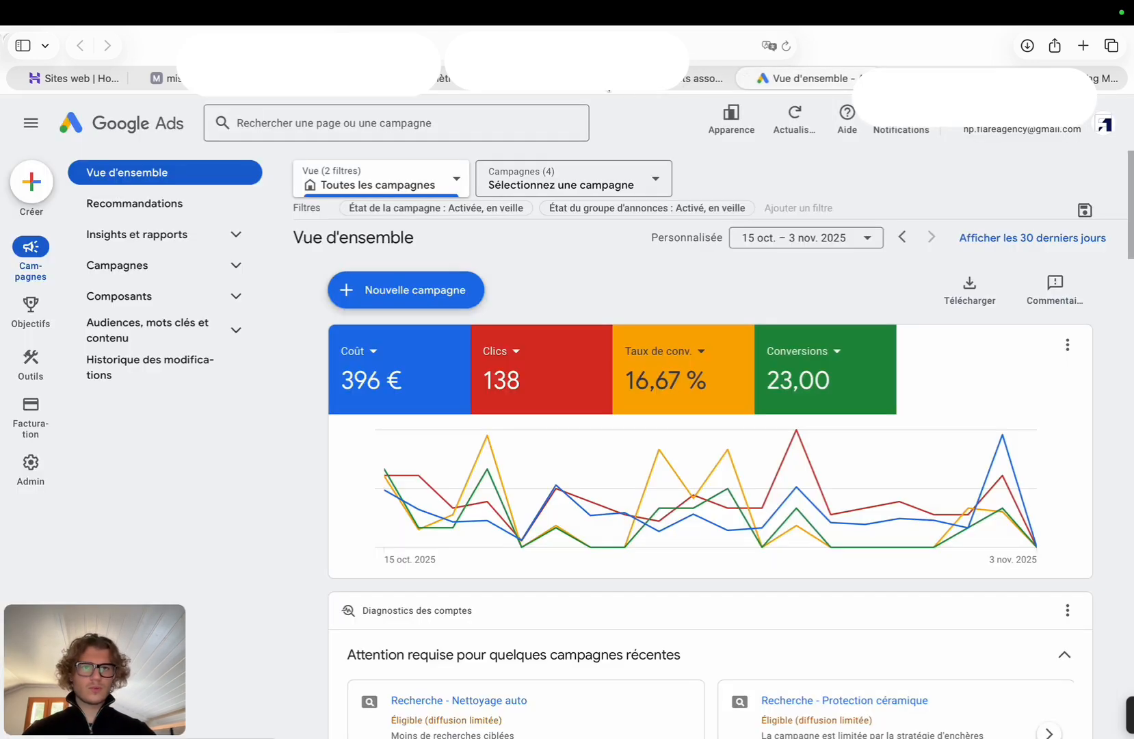
pyautogui.click(603, 78)
pyautogui.click(702, 80)
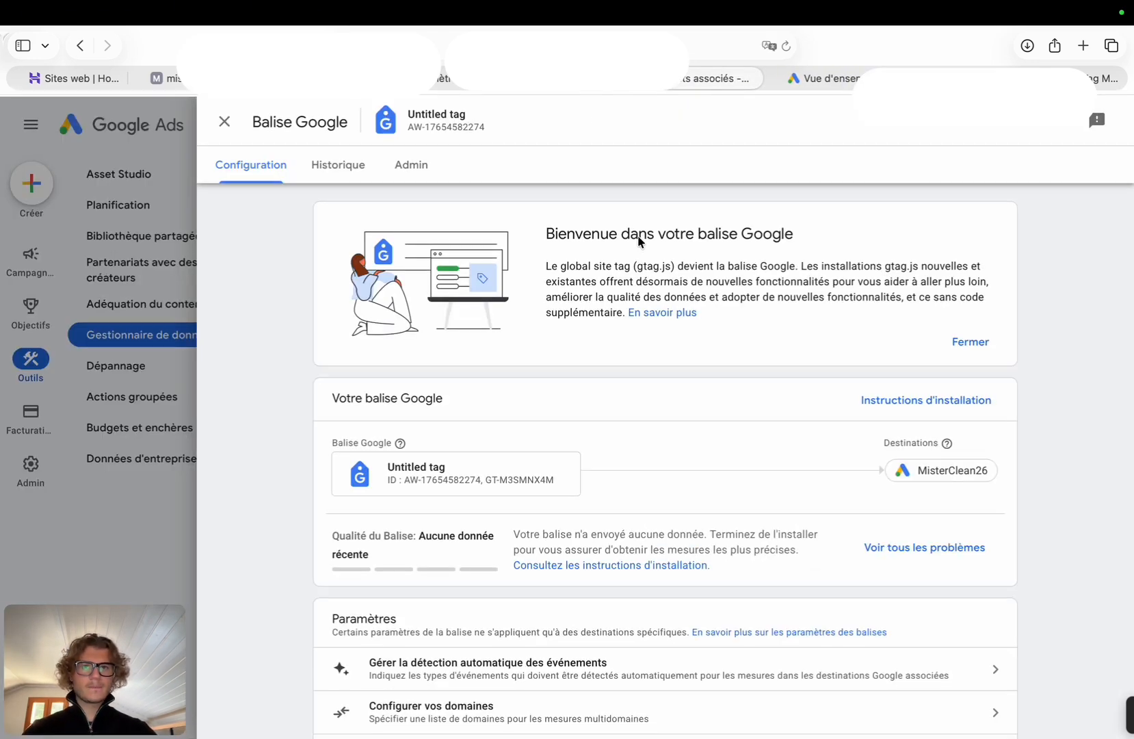
pyautogui.click(226, 123)
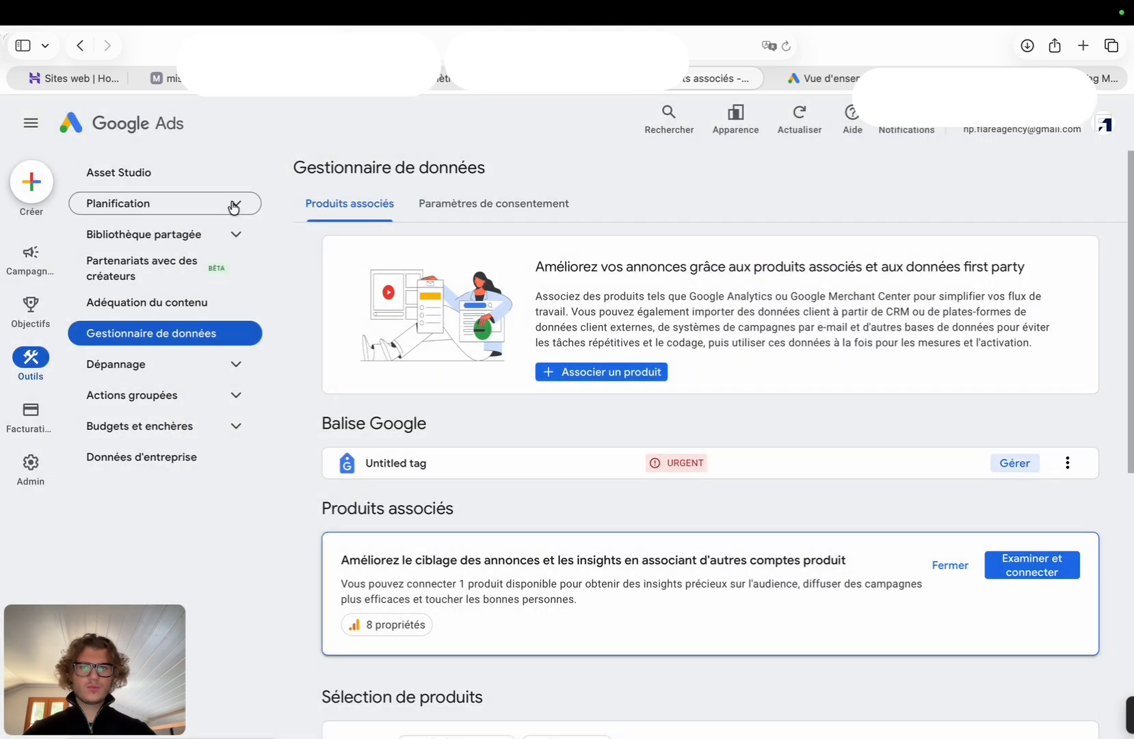
pyautogui.click(37, 358)
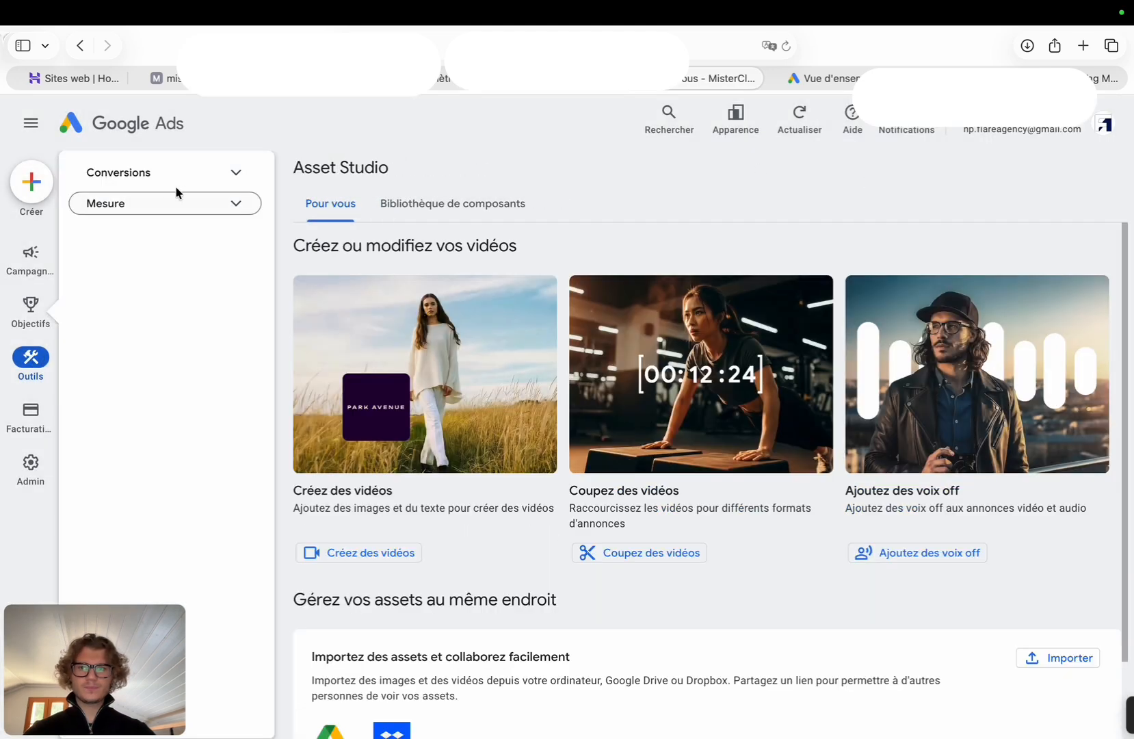
pyautogui.click(162, 333)
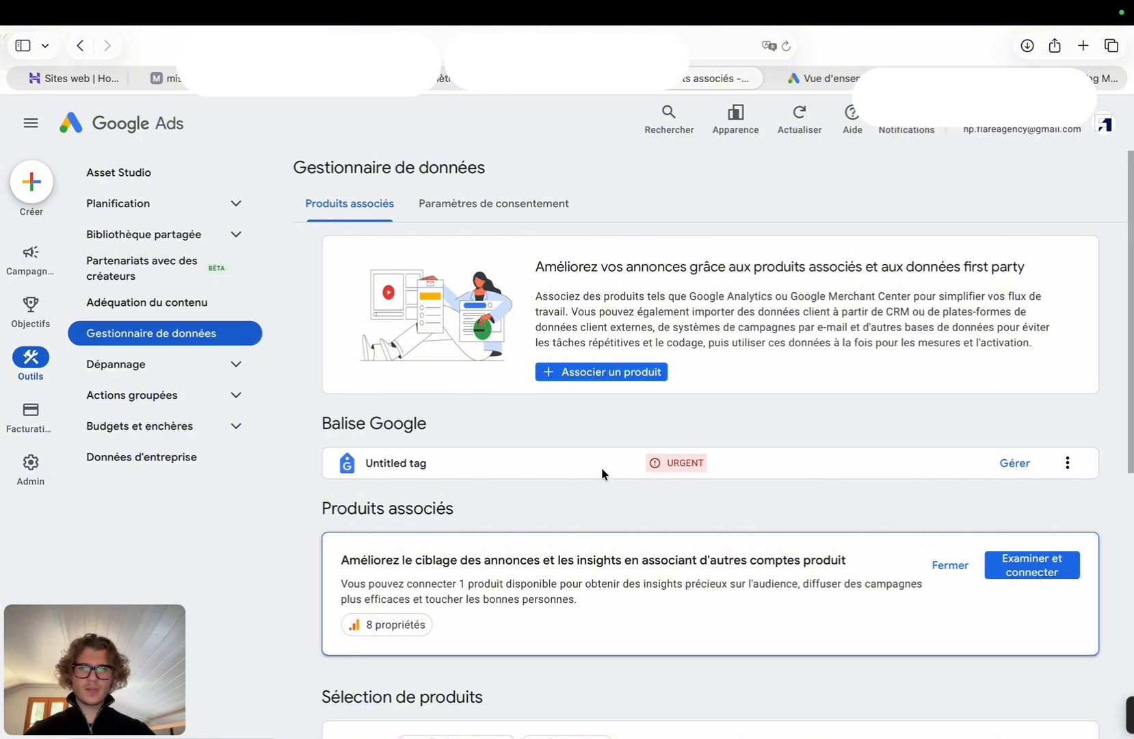
# - Open the management page of the untitled Google tag and select its destination ID for copying
pyautogui.click(1017, 466)
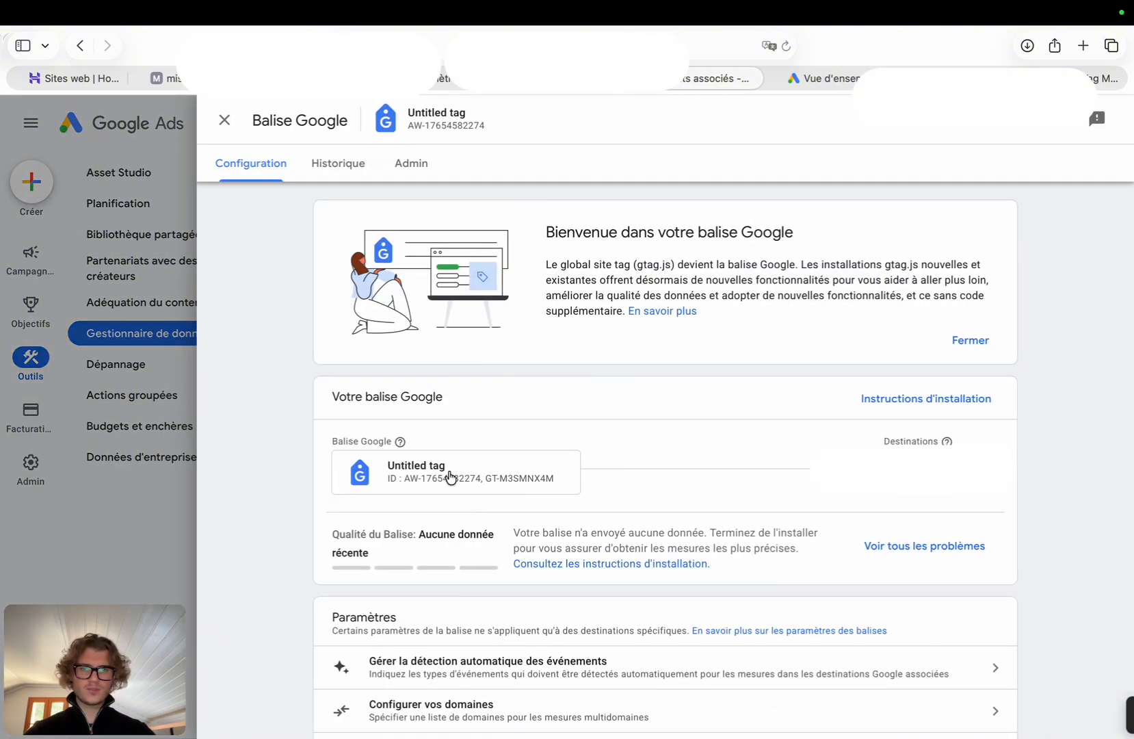
pyautogui.click(448, 473)
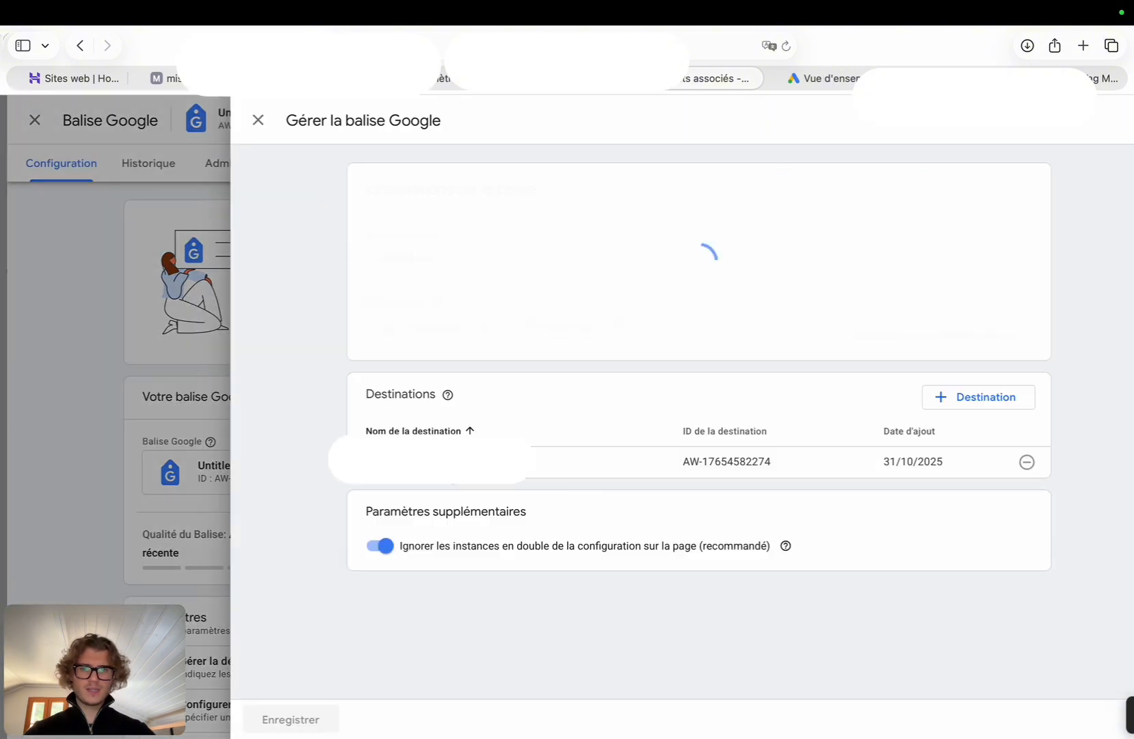
pyautogui.moveTo(643, 460)
pyautogui.mouseDown()
pyautogui.moveTo(748, 461)
pyautogui.moveTo(647, 458)
pyautogui.moveTo(653, 468)
pyautogui.mouseUp()
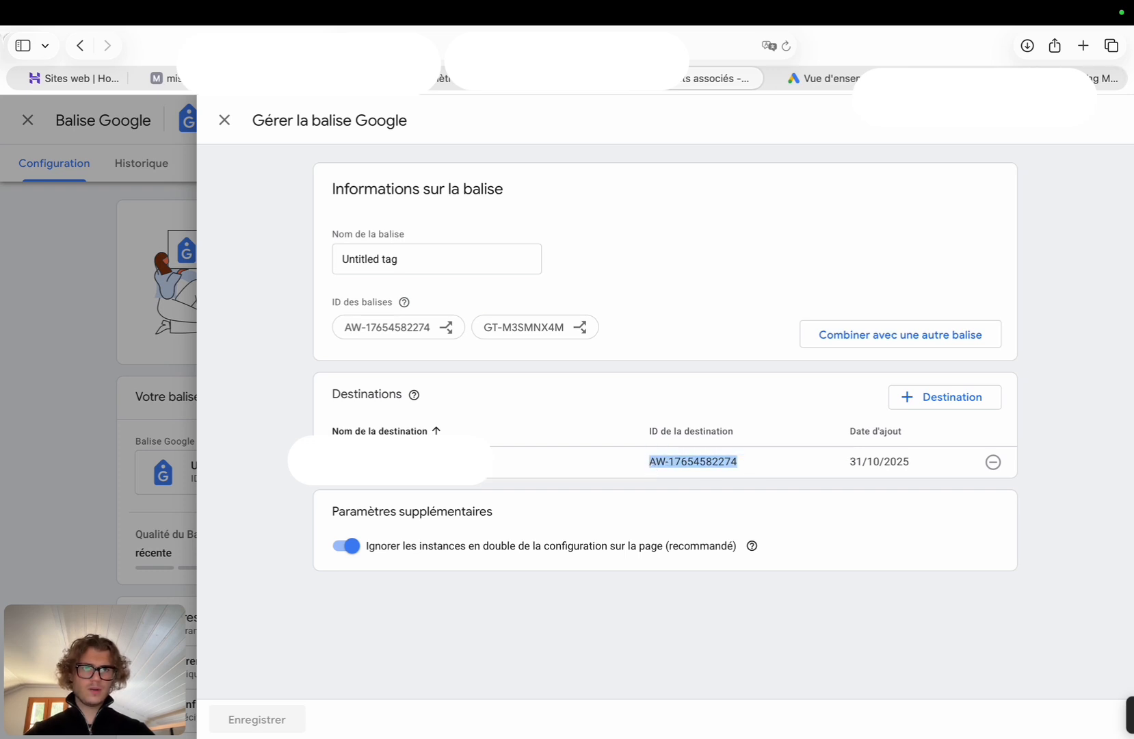
# - Return to the Balise Google tag in Tag Manager and paste the copied Google Ads destination ID as its tag ID
pyautogui.click(1101, 78)
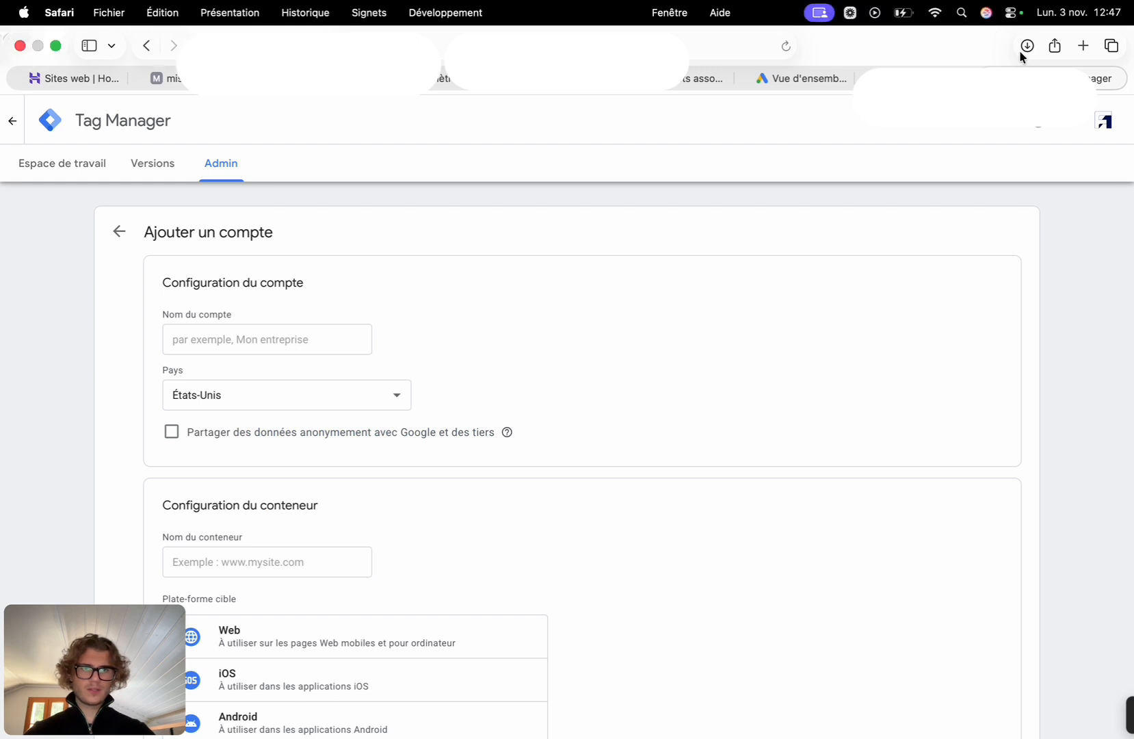
pyautogui.click(988, 78)
pyautogui.click(370, 350)
pyautogui.press('super+v')
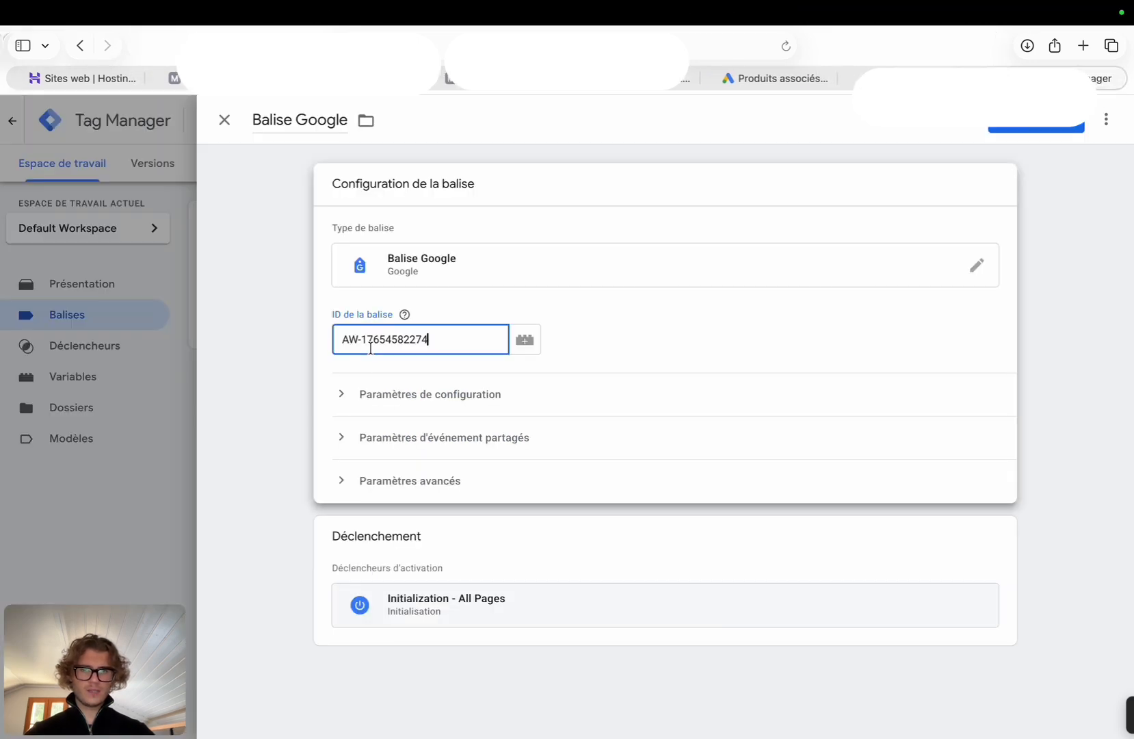
pyautogui.click(426, 377)
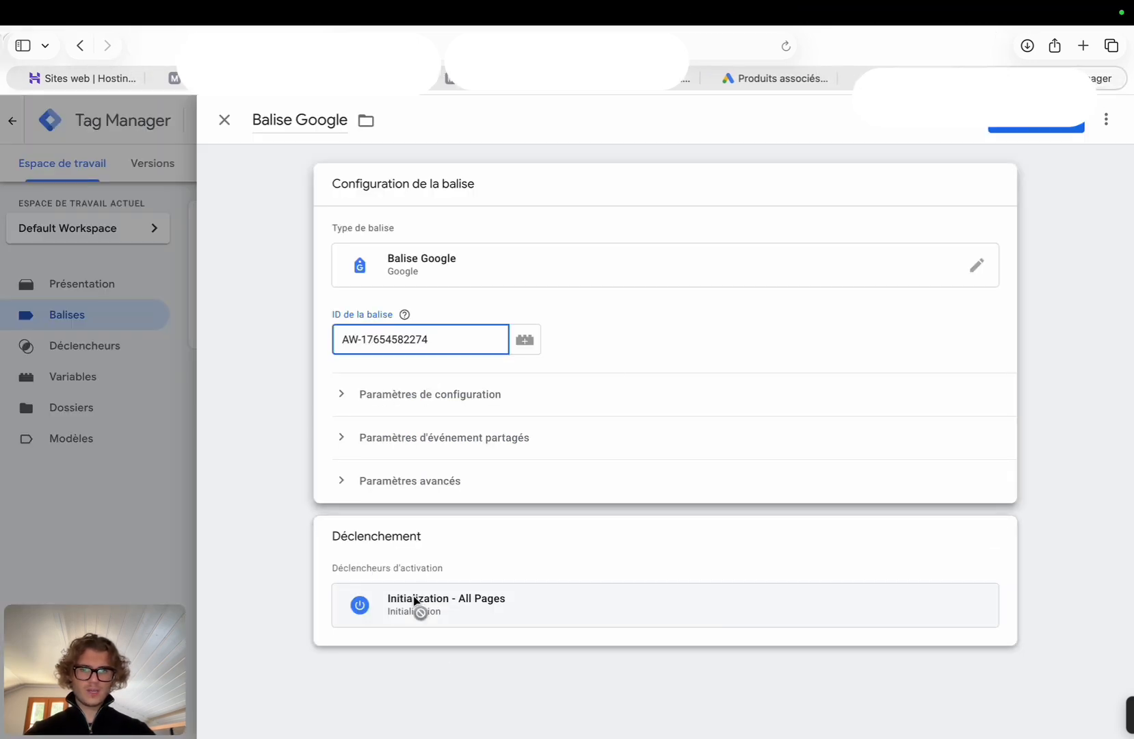
# - Replace the Initialization - All Pages trigger of the Balise Google tag with the All Pages trigger and save the tag
pyautogui.click(607, 552)
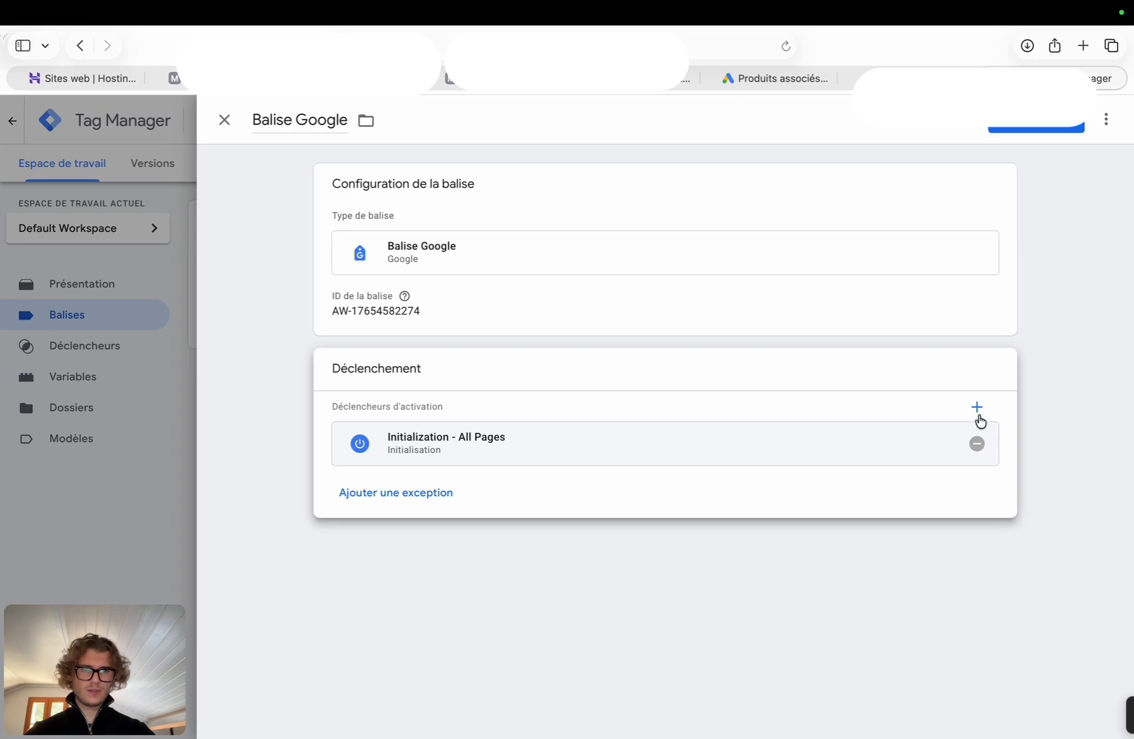
pyautogui.click(976, 443)
pyautogui.click(640, 425)
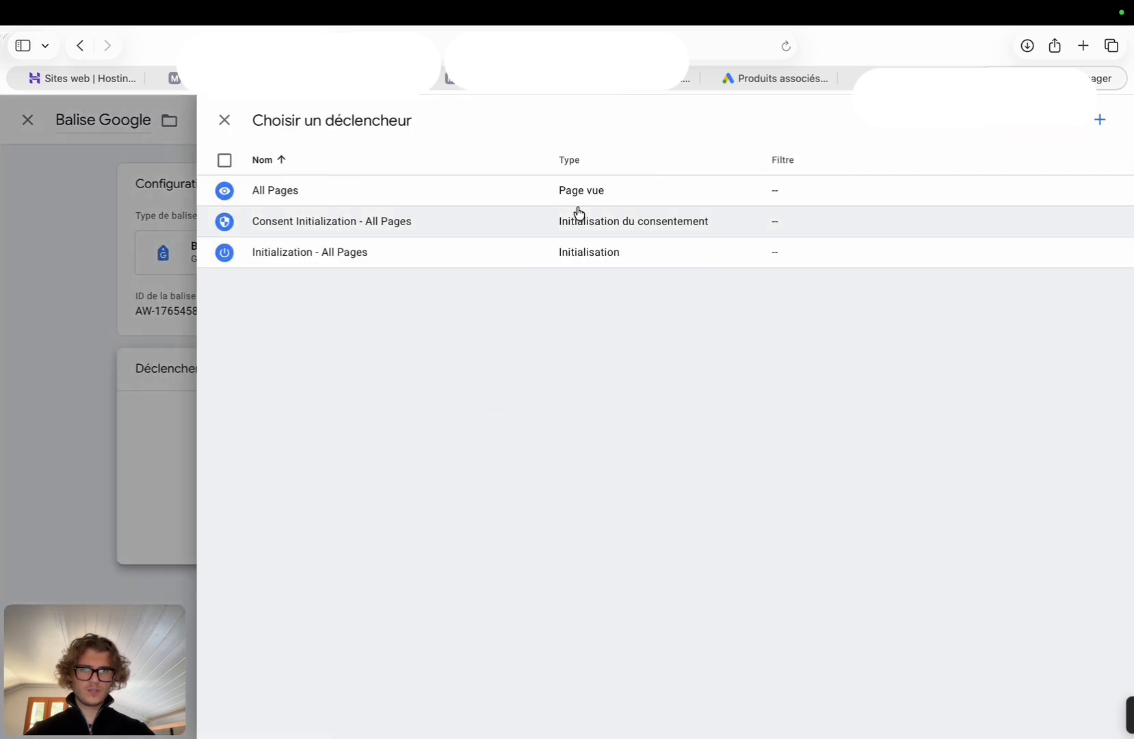
pyautogui.click(510, 193)
pyautogui.click(995, 129)
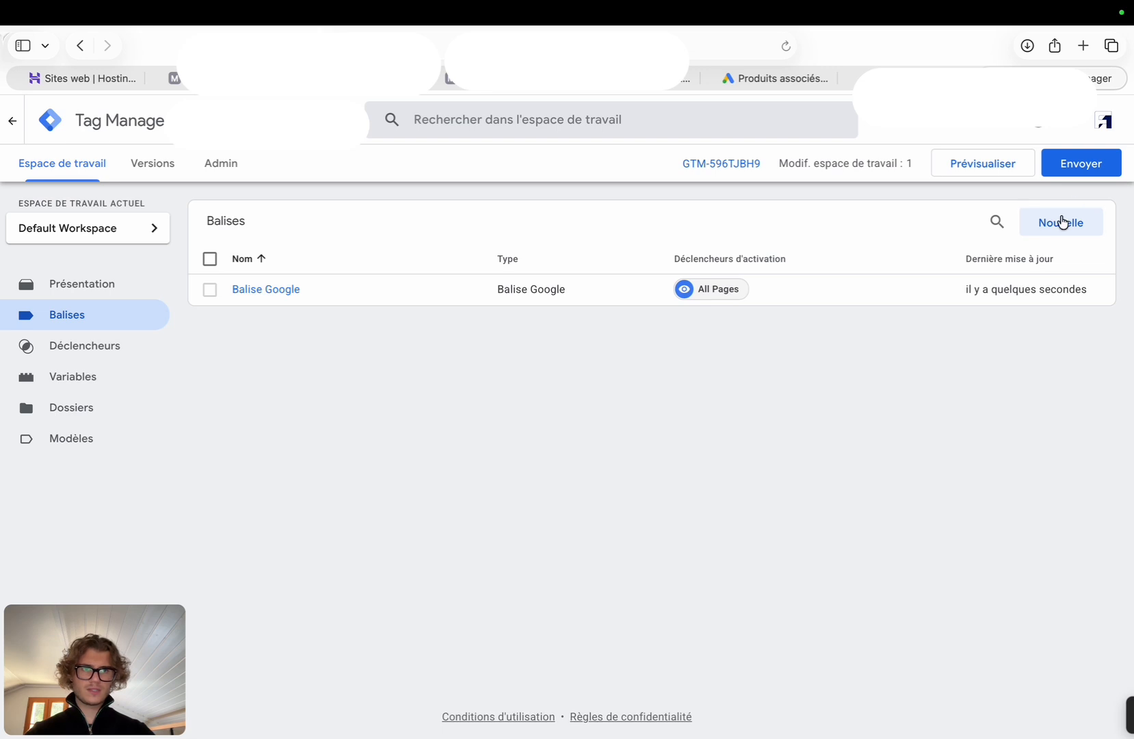
# - Create a new tag named Conversion Linker with the tag type Conversion Linker
pyautogui.click(1064, 222)
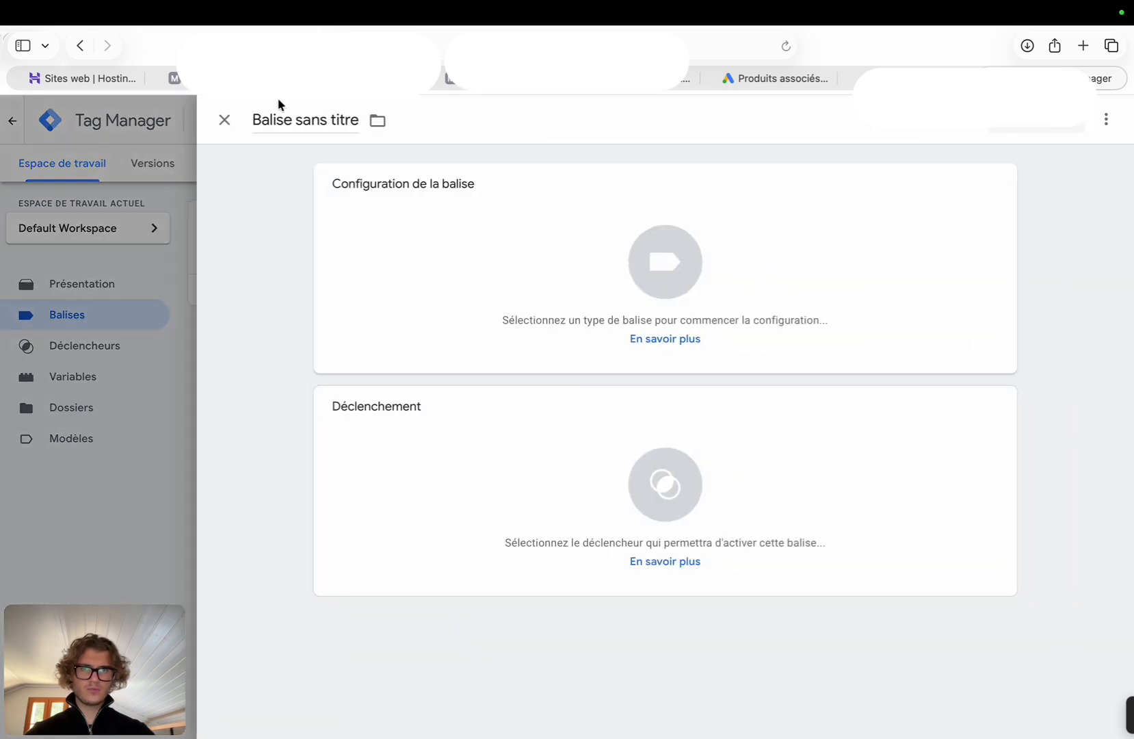
pyautogui.tripleClick(296, 120)
pyautogui.write('Co')
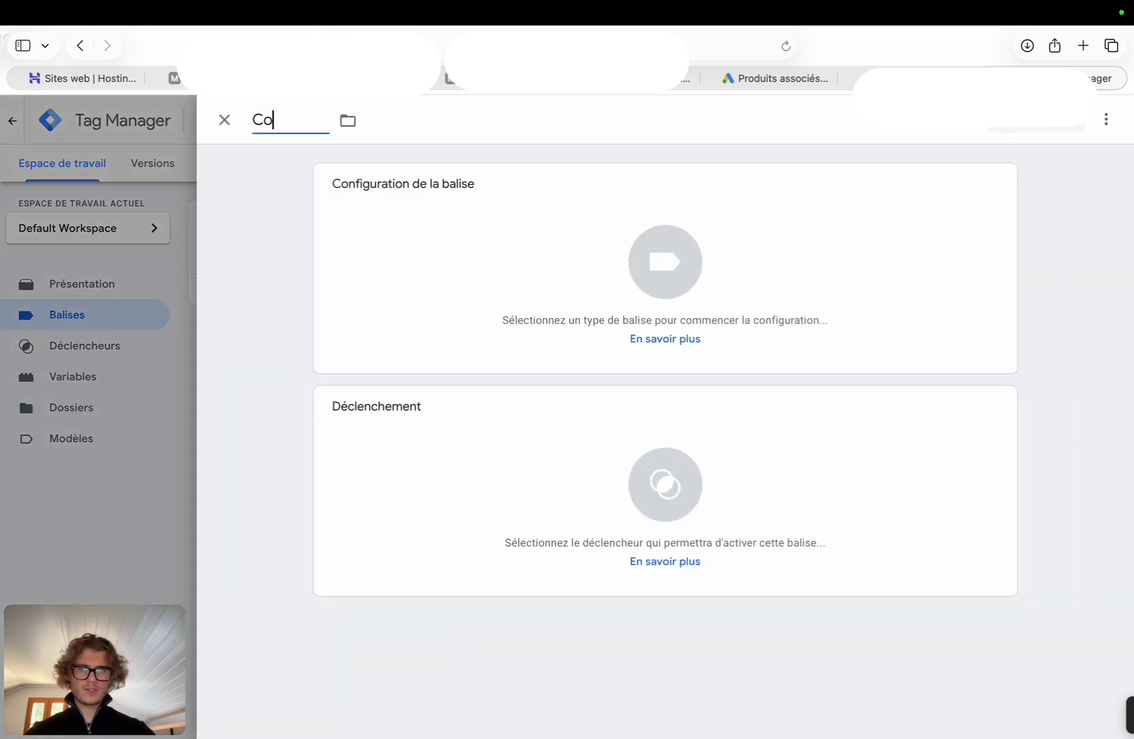
pyautogui.write('nversion Linker')
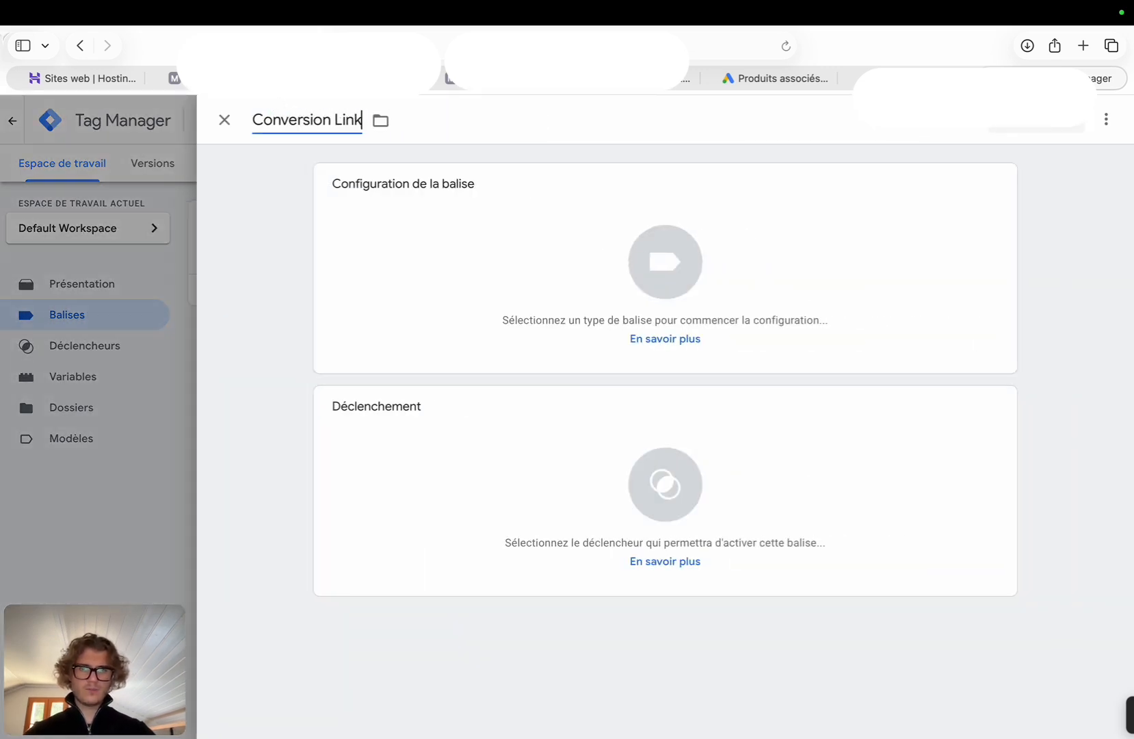
pyautogui.click(410, 263)
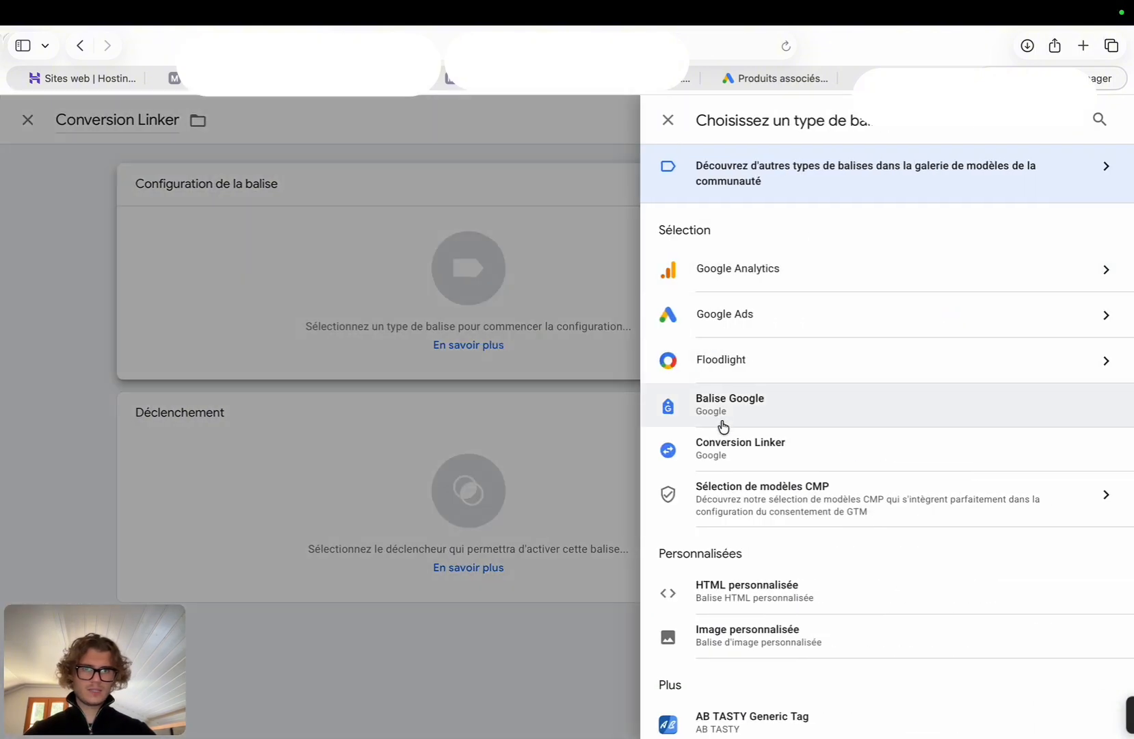
pyautogui.click(723, 448)
# - Set the All Pages trigger on the Conversion Linker tag and save it
pyautogui.click(679, 603)
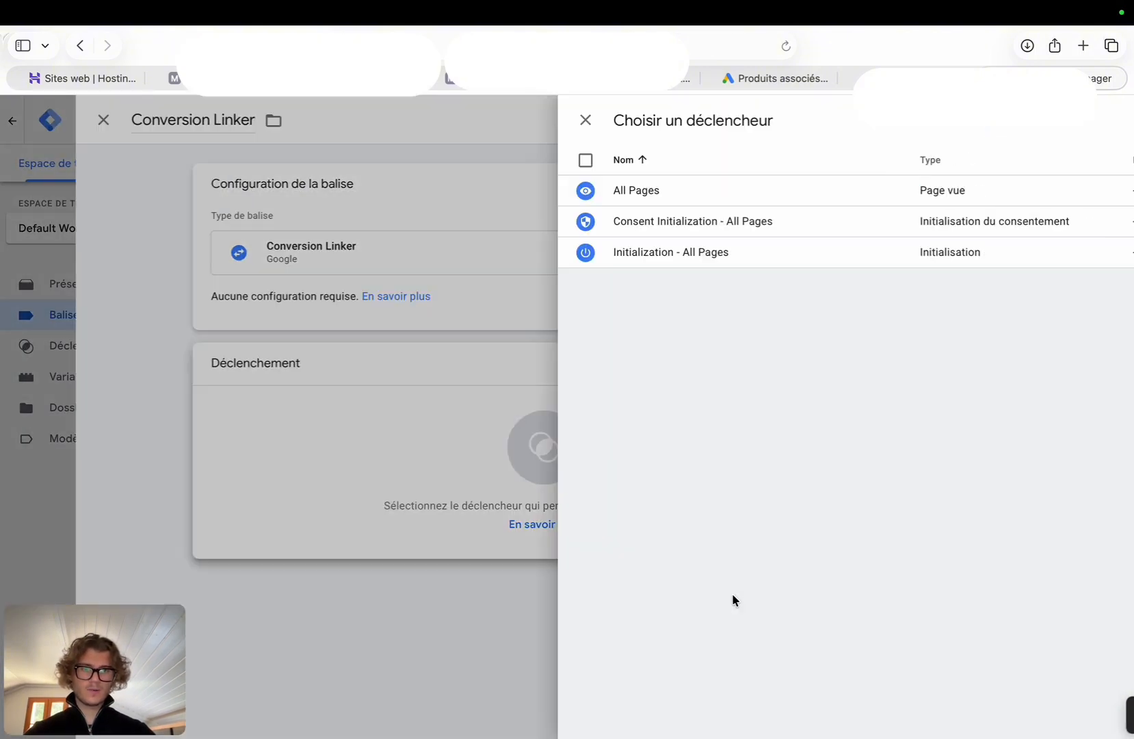
pyautogui.click(509, 197)
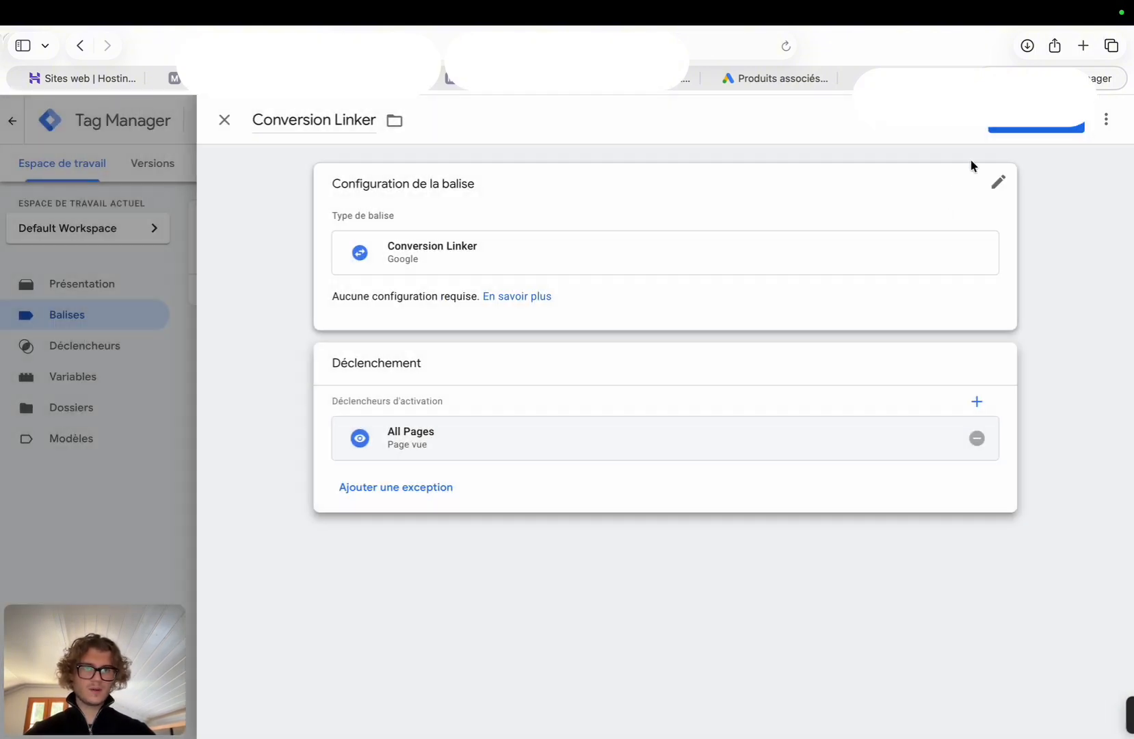
pyautogui.click(1020, 129)
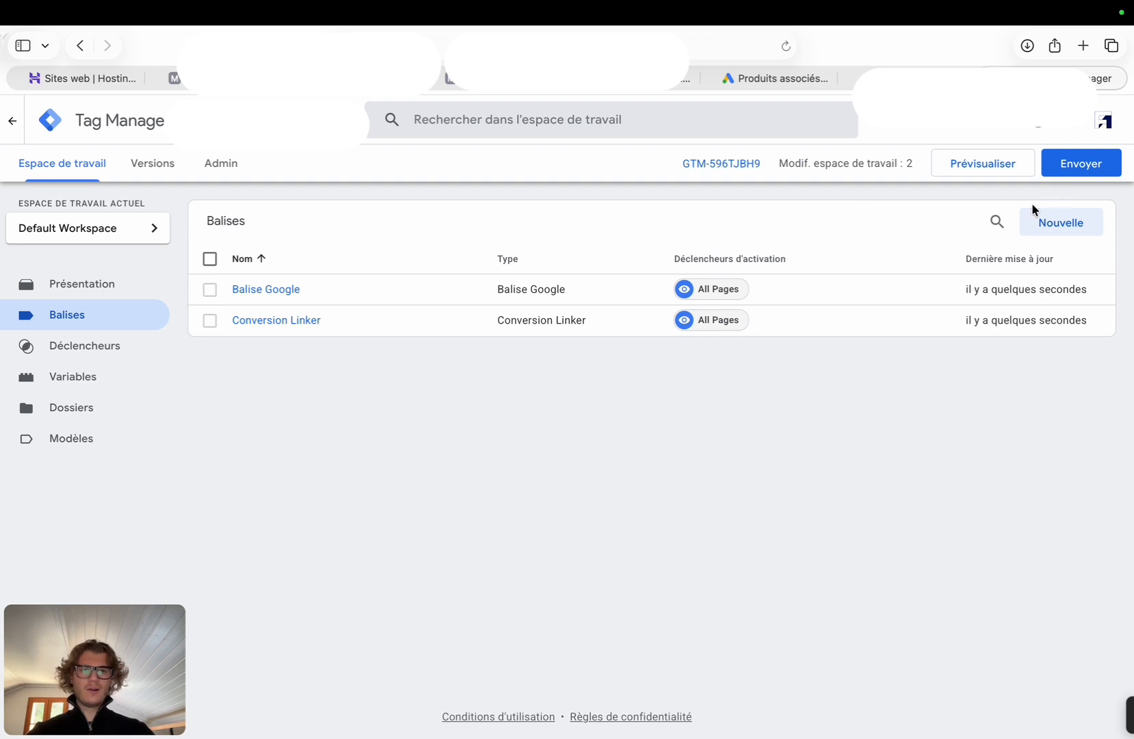
# - Start another new tag in the workspace and open its name for editing
pyautogui.click(1061, 228)
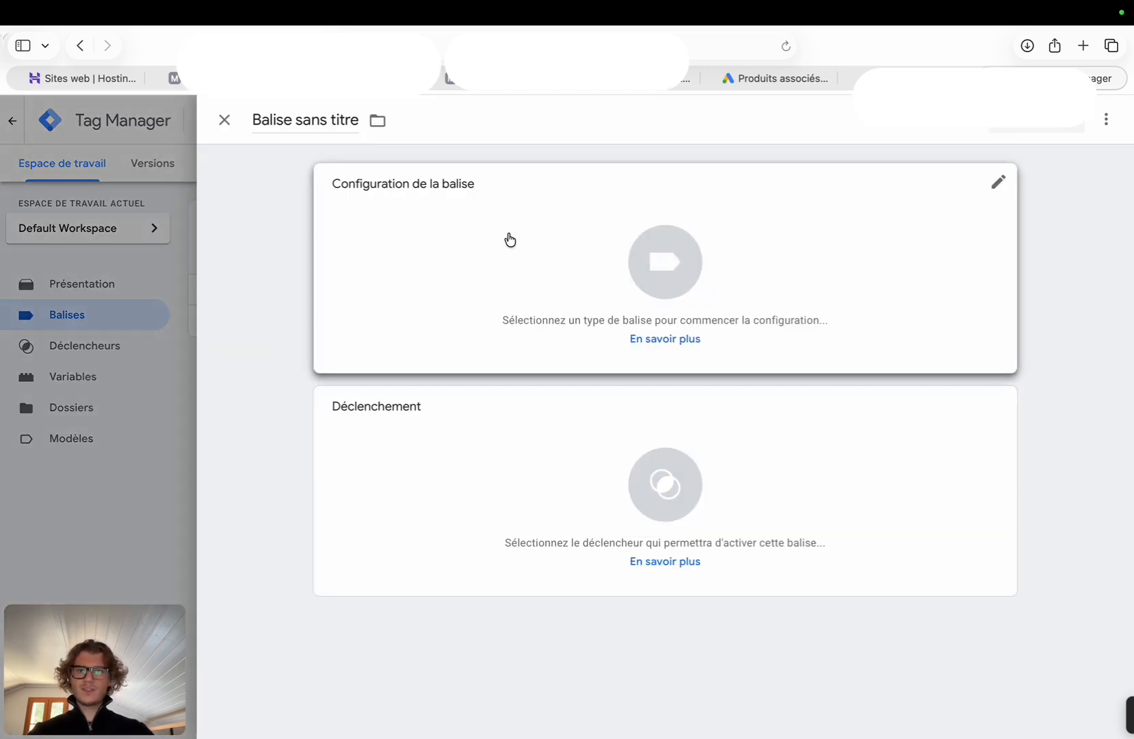
pyautogui.click(318, 119)
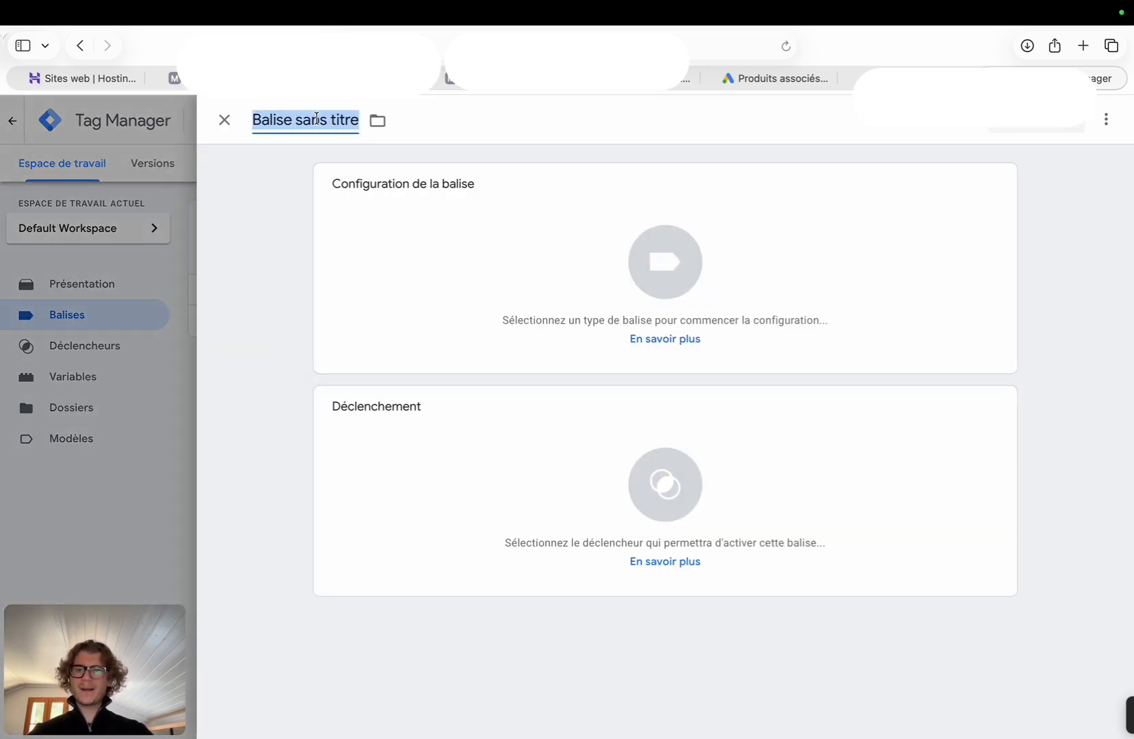
# - Switch to the website and examine its quote request form, including the Obtenir un devis submission
pyautogui.moveTo(425, 4)
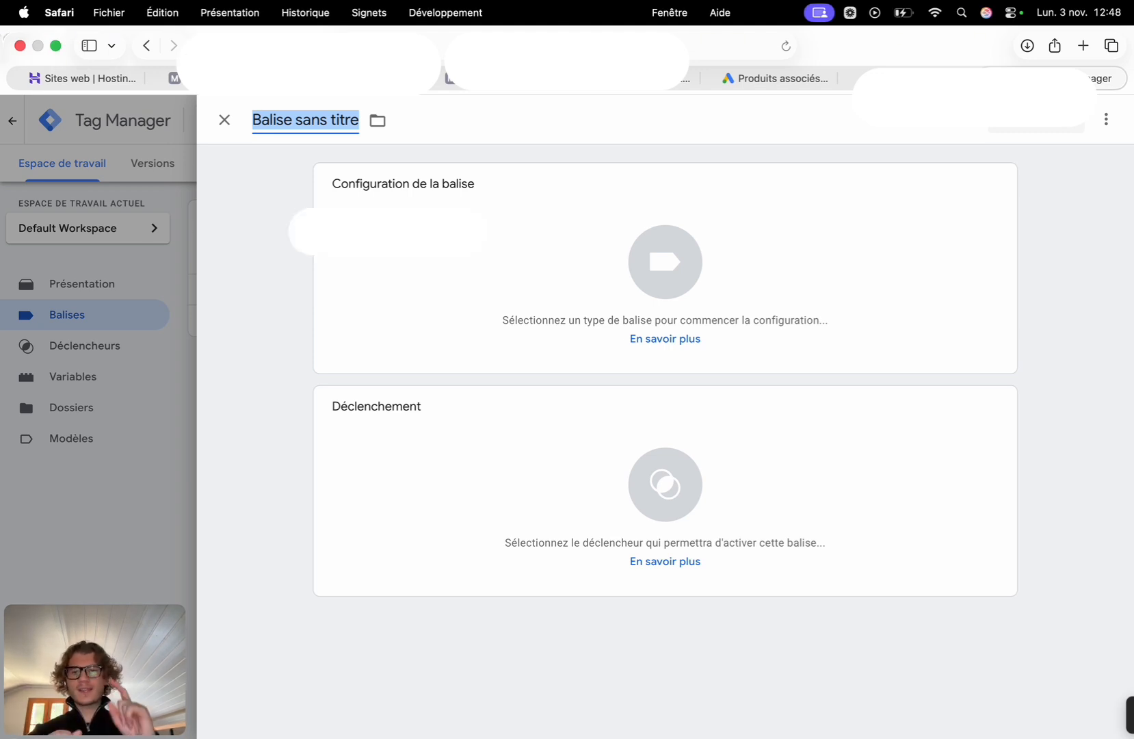
pyautogui.moveTo(363, 78)
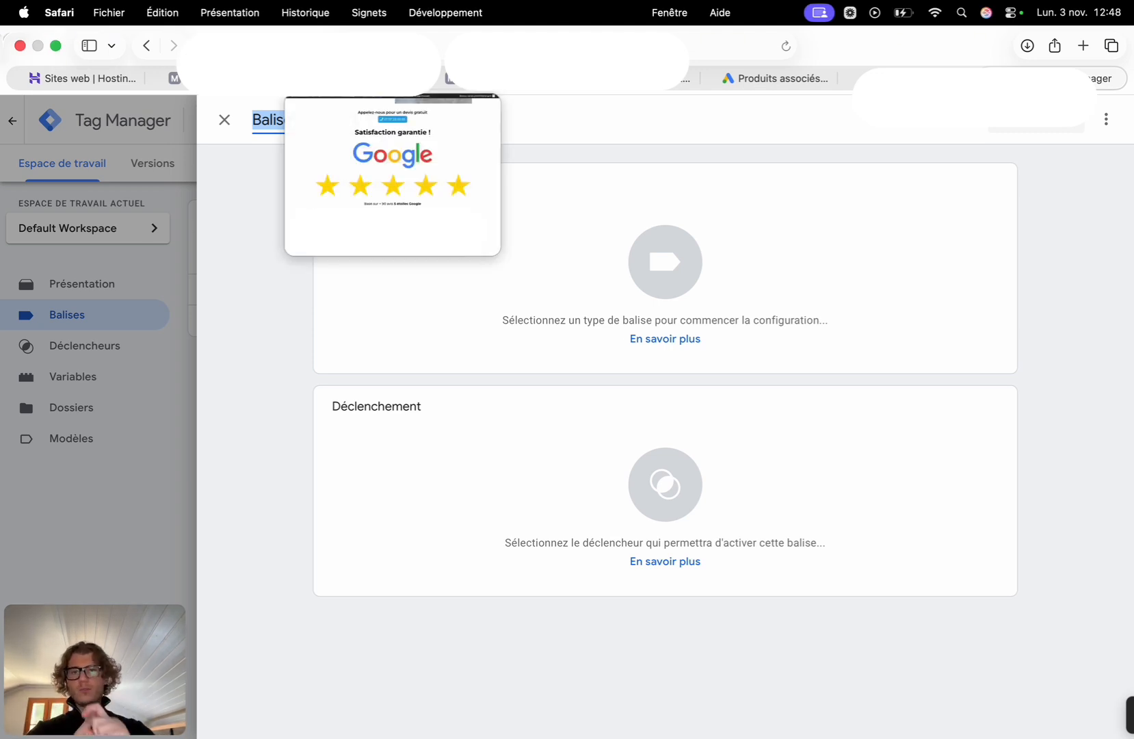
pyautogui.click(226, 78)
pyautogui.click(366, 78)
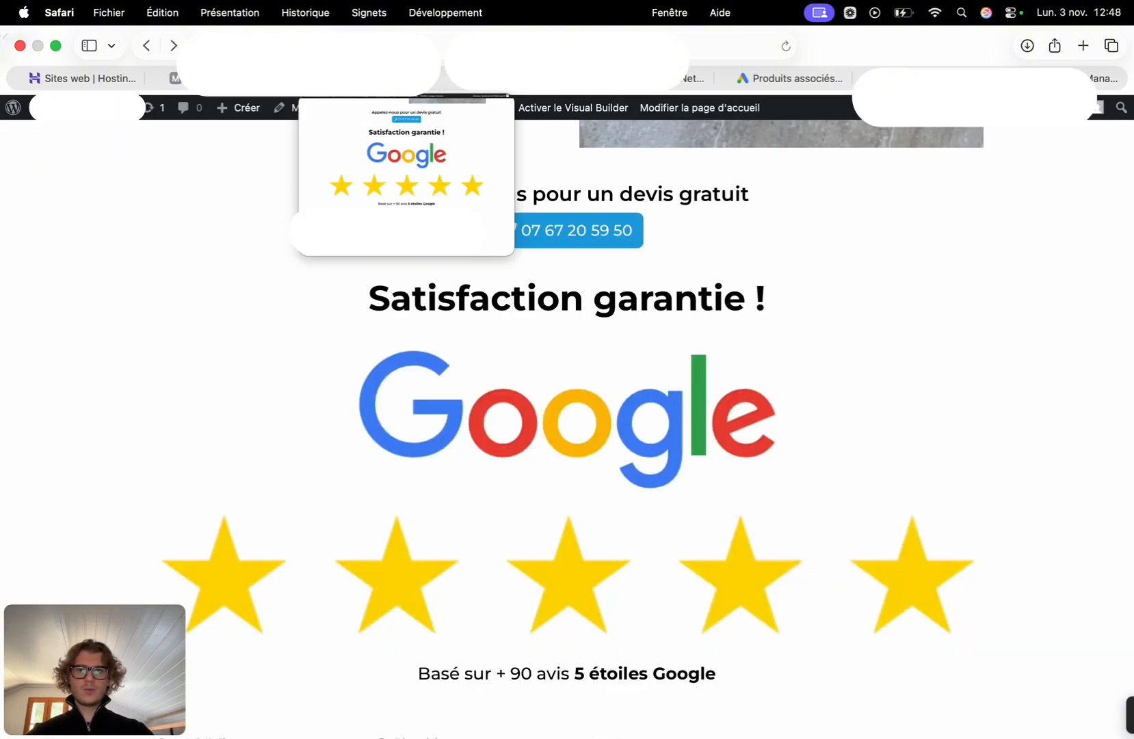
pyautogui.click(236, 78)
pyautogui.scroll(-2, 472, 302)
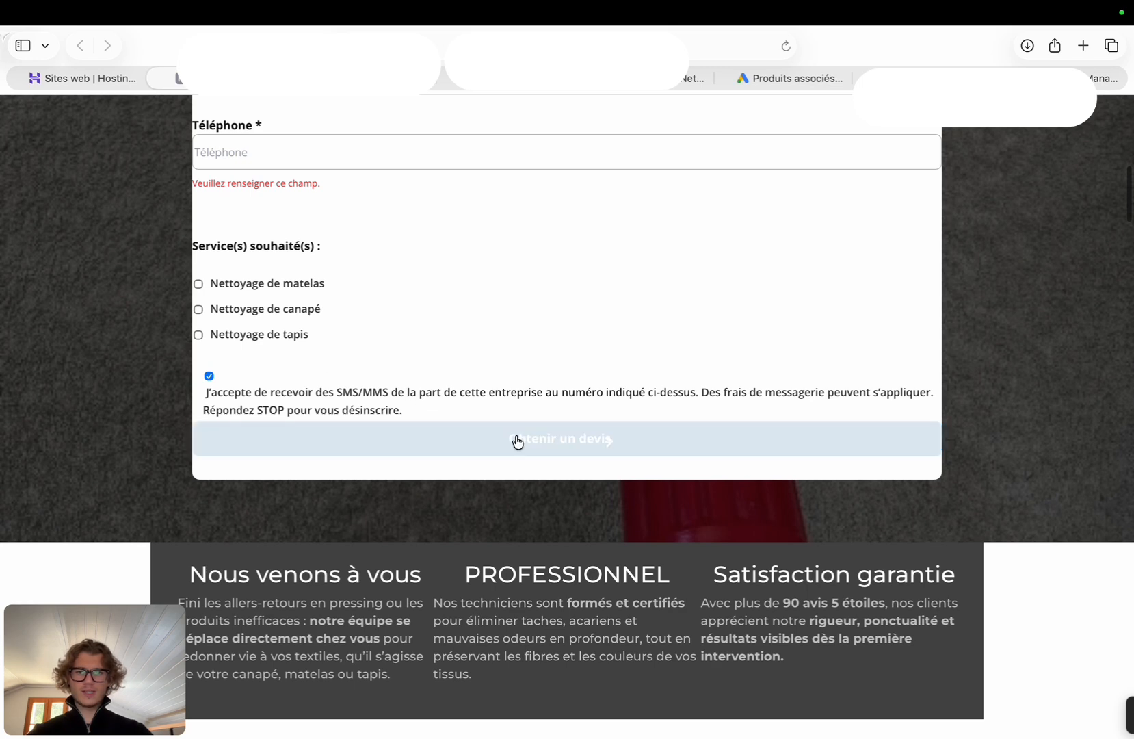
# - Return to Tag Manager, move its browser tab nearer the website's, and name the new tag Balise Intention Formulaire
pyautogui.click(1098, 77)
pyautogui.moveTo(1053, 78); pyautogui.dragTo(506, 79)
pyautogui.click(318, 119)
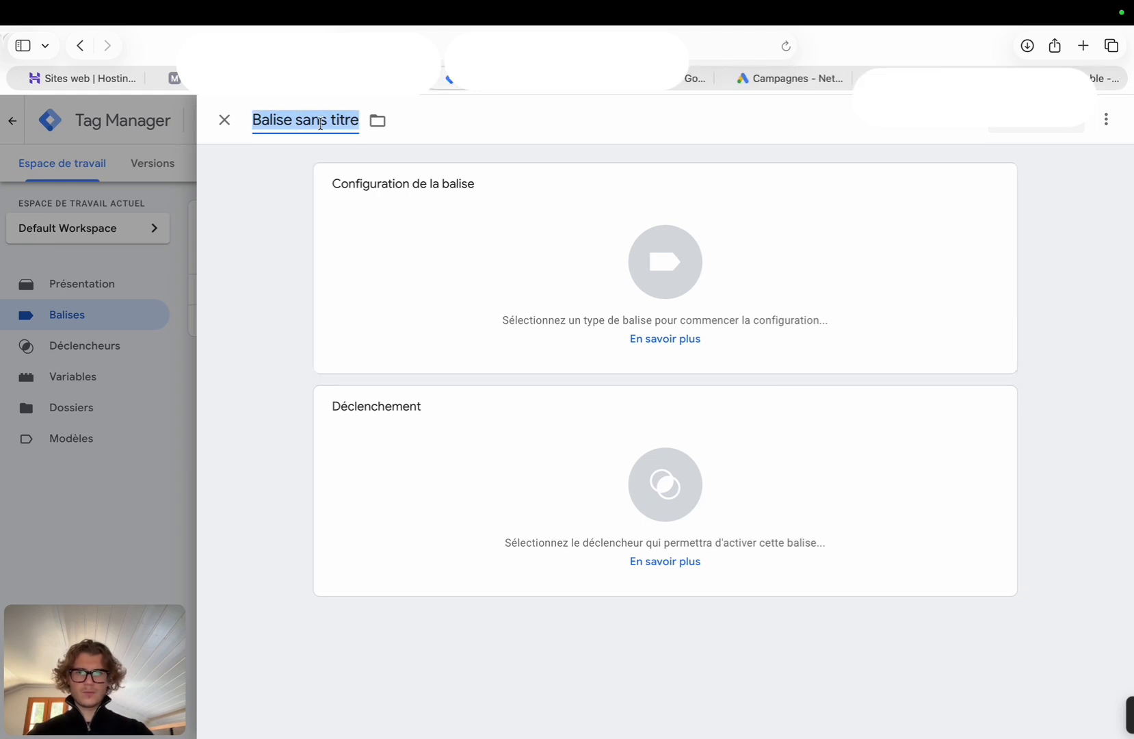
pyautogui.click(294, 120)
pyautogui.moveTo(295, 121); pyautogui.dragTo(468, 132)
pyautogui.write('In')
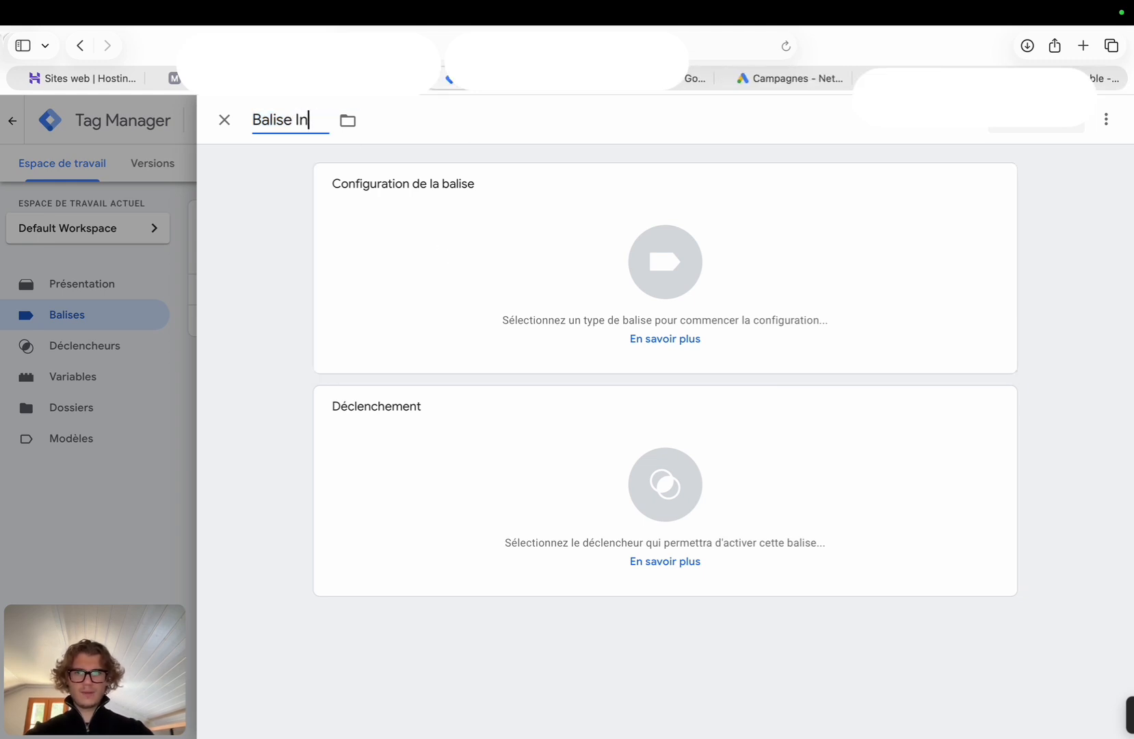
pyautogui.write('tention')
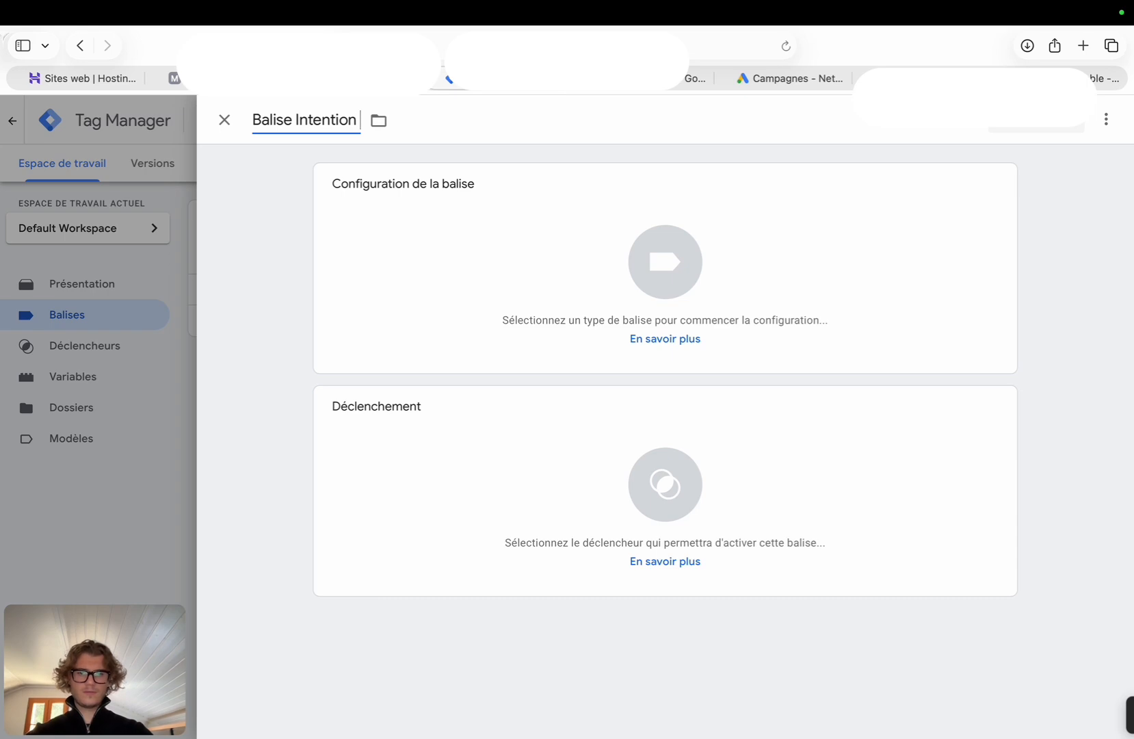
pyautogui.write(' Formulaire')
pyautogui.click(499, 223)
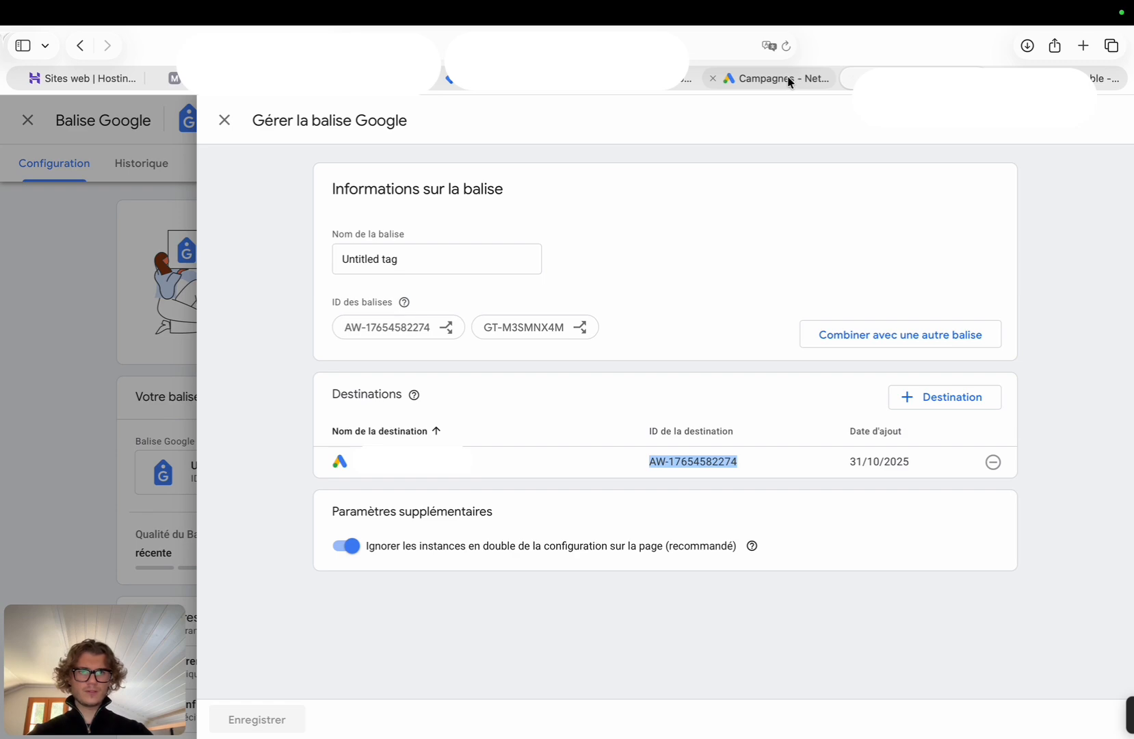
# - Switch to Google Ads, close the Google tag pages and open the conversions Récapitulatif under Objectifs
pyautogui.click(790, 82)
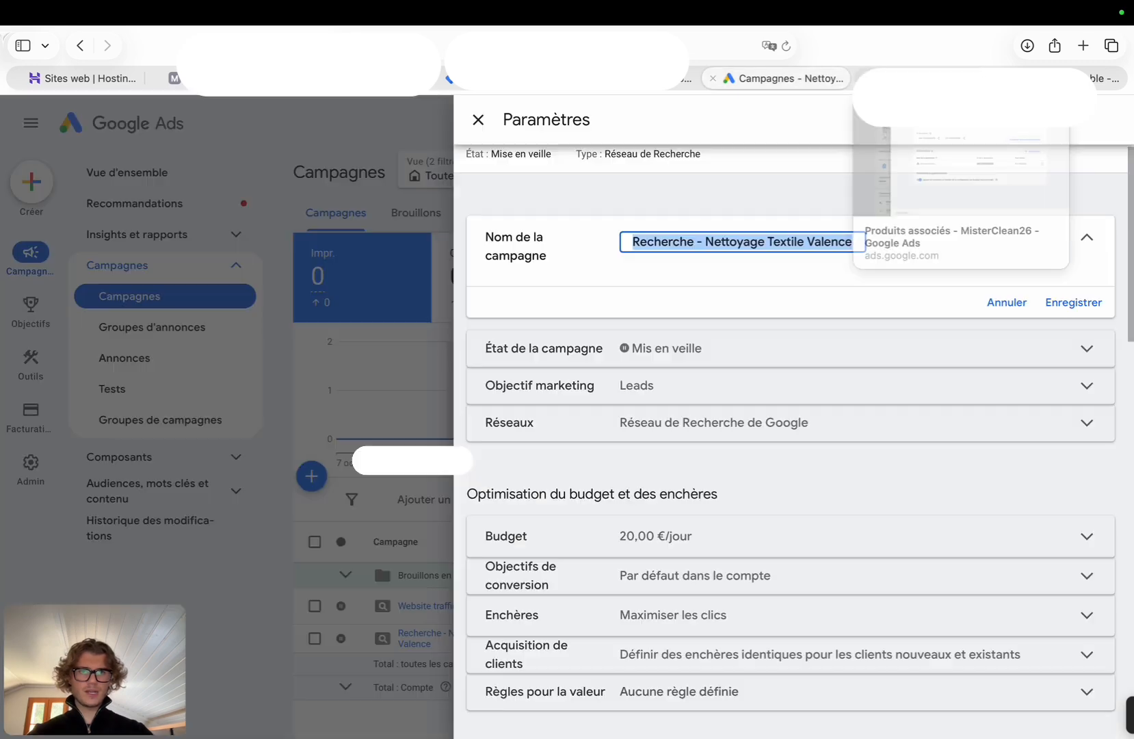
pyautogui.click(889, 80)
pyautogui.click(226, 123)
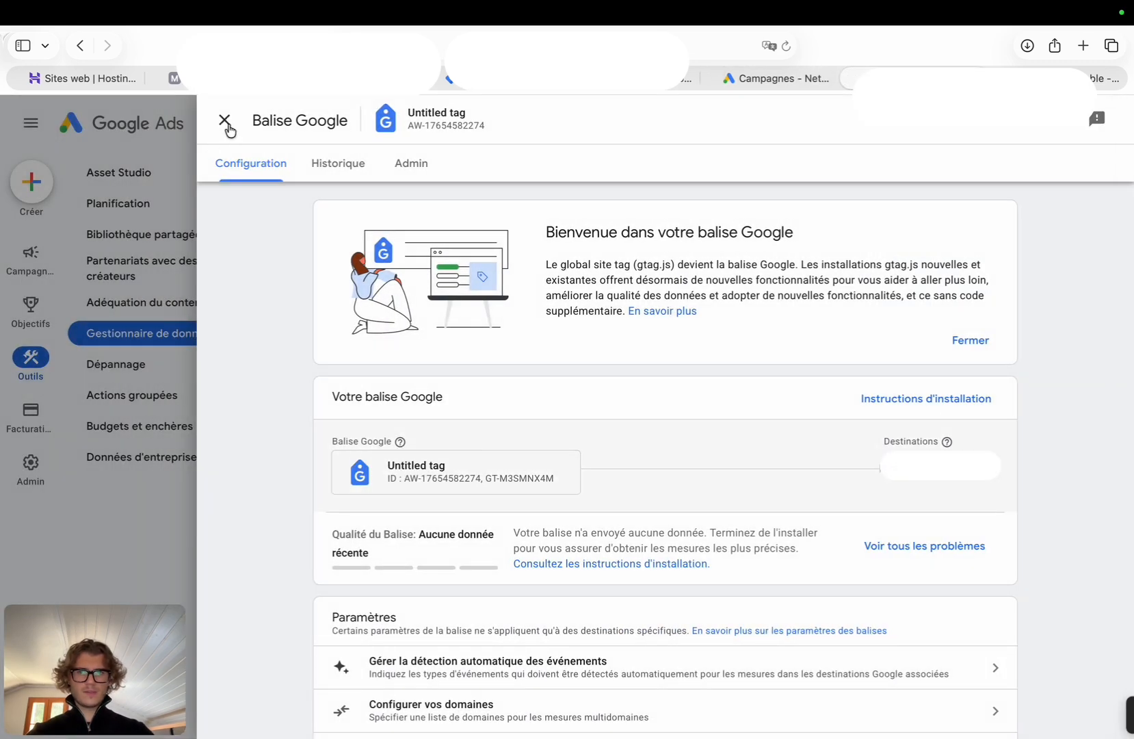
pyautogui.click(224, 121)
pyautogui.click(34, 318)
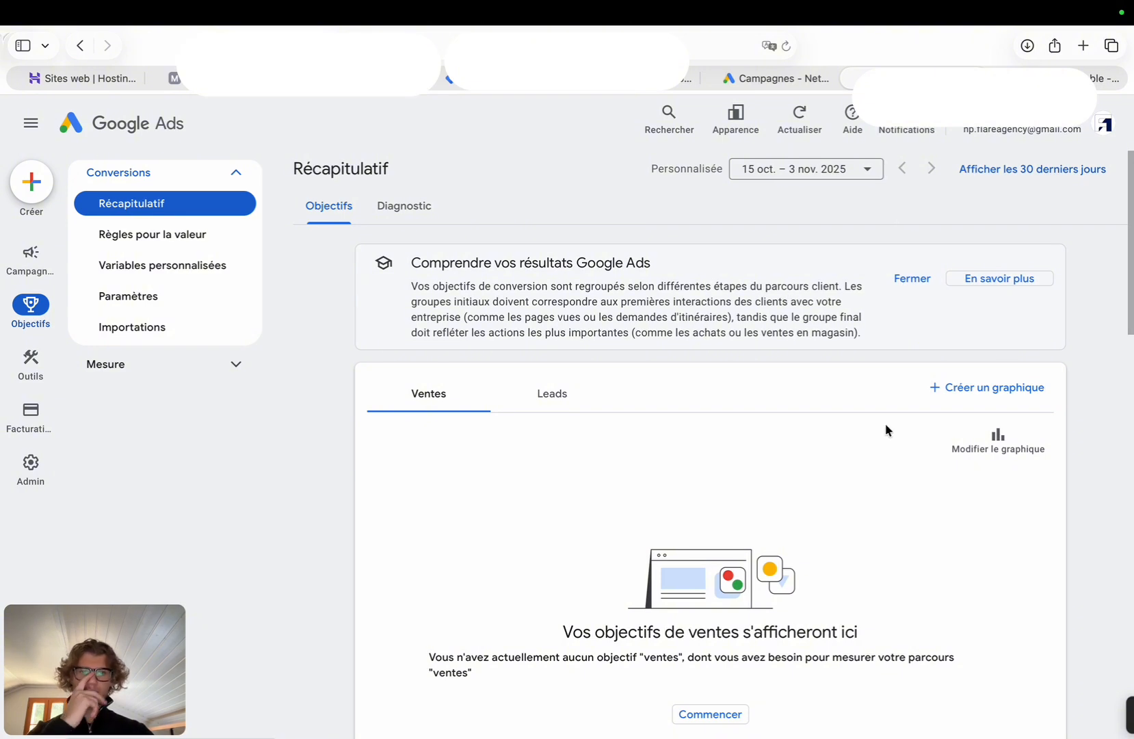
# - Open the list of all conversion actions in the account and examine its entries
pyautogui.scroll(-8, 682, 483)
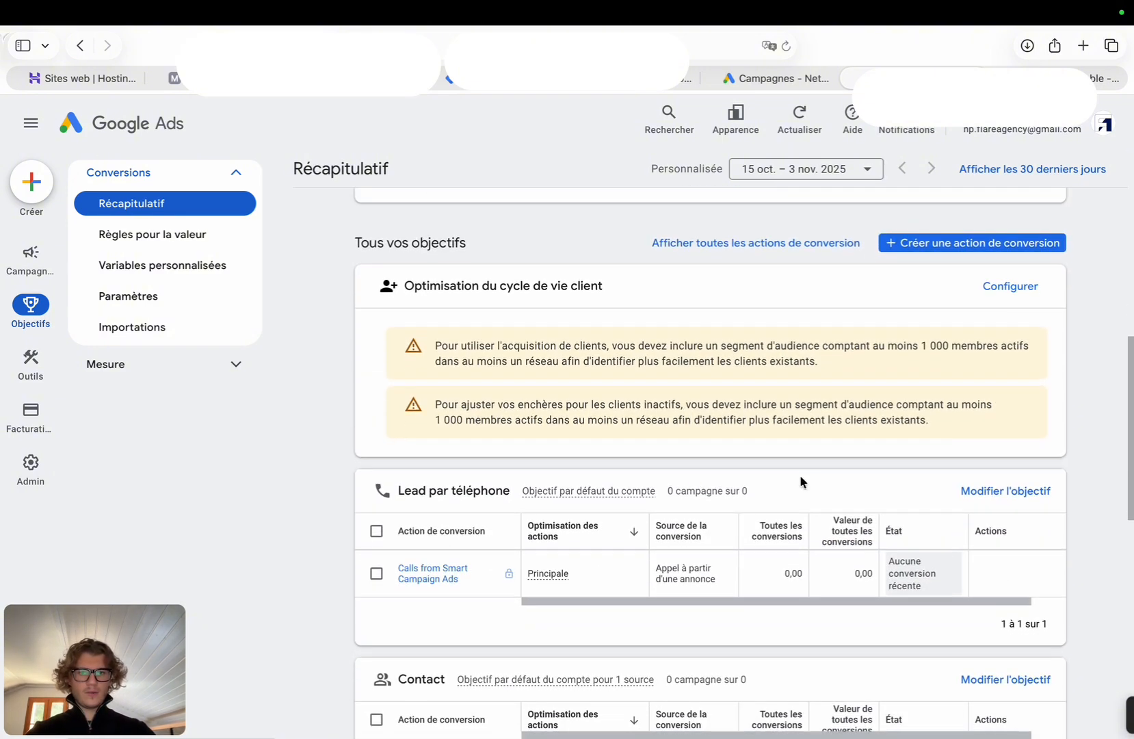
pyautogui.click(787, 288)
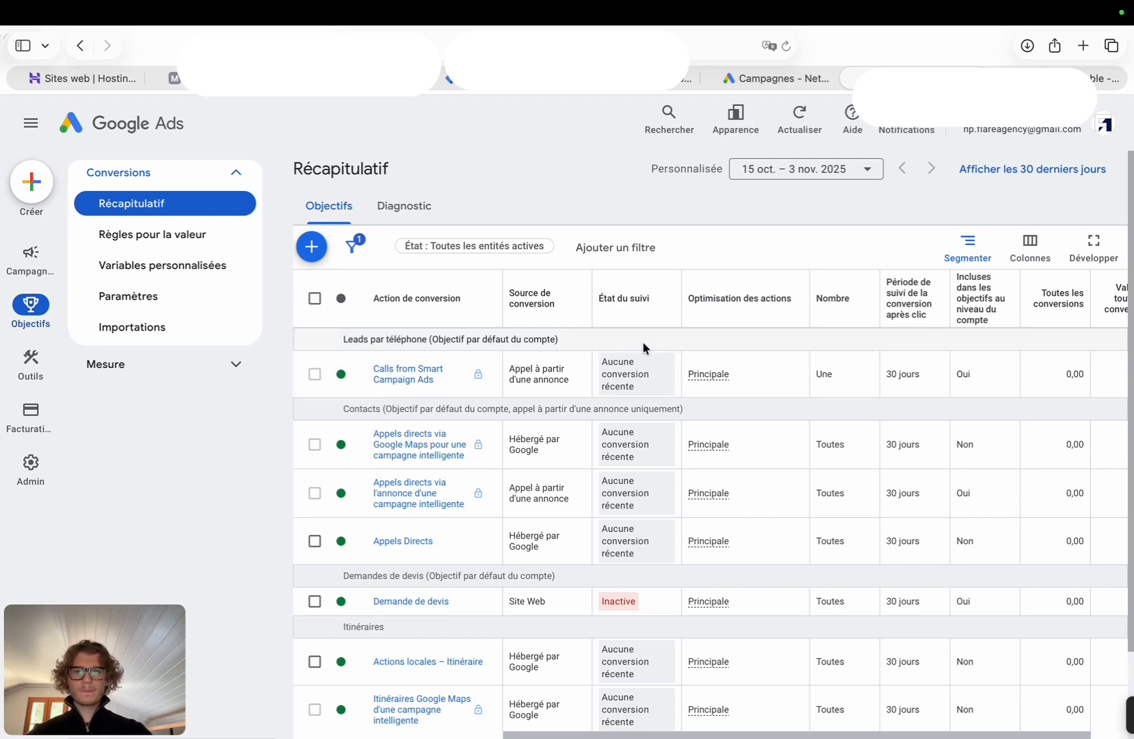
pyautogui.scroll(-3, 487, 352)
pyautogui.scroll(3, 487, 352)
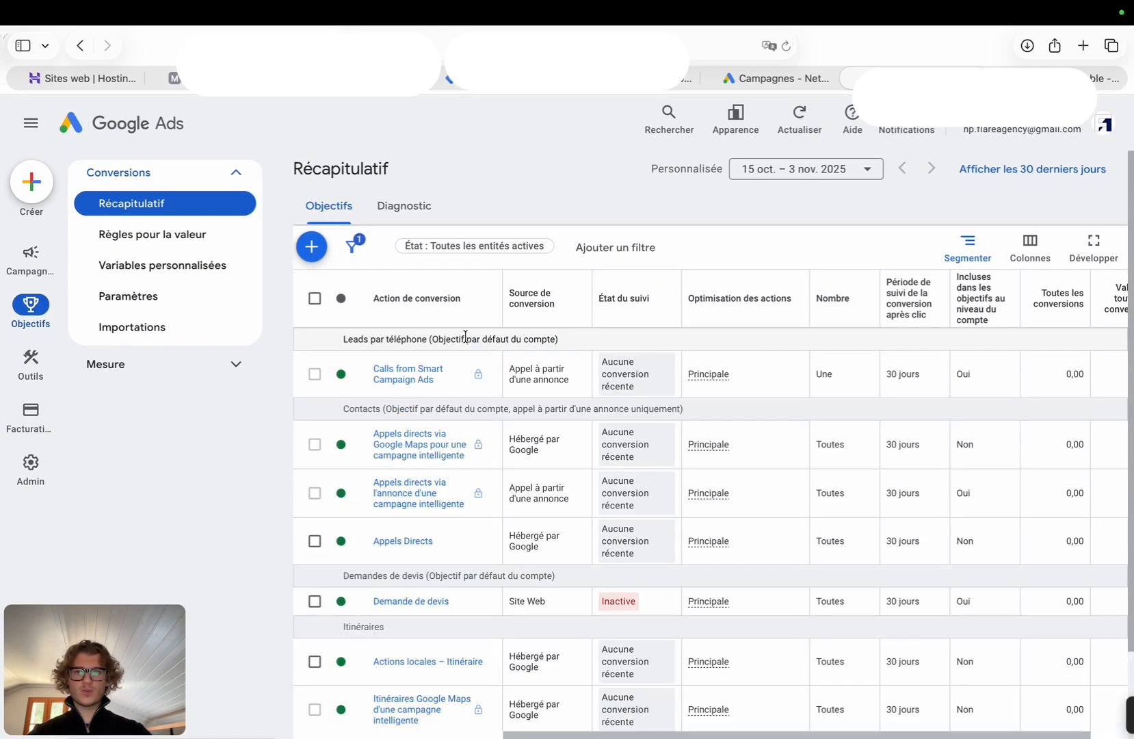
# - Start a new conversion action with Conversions à partir d'appels téléphoniques as the source and add the Envoi de formulaire pour leads category
pyautogui.click(308, 246)
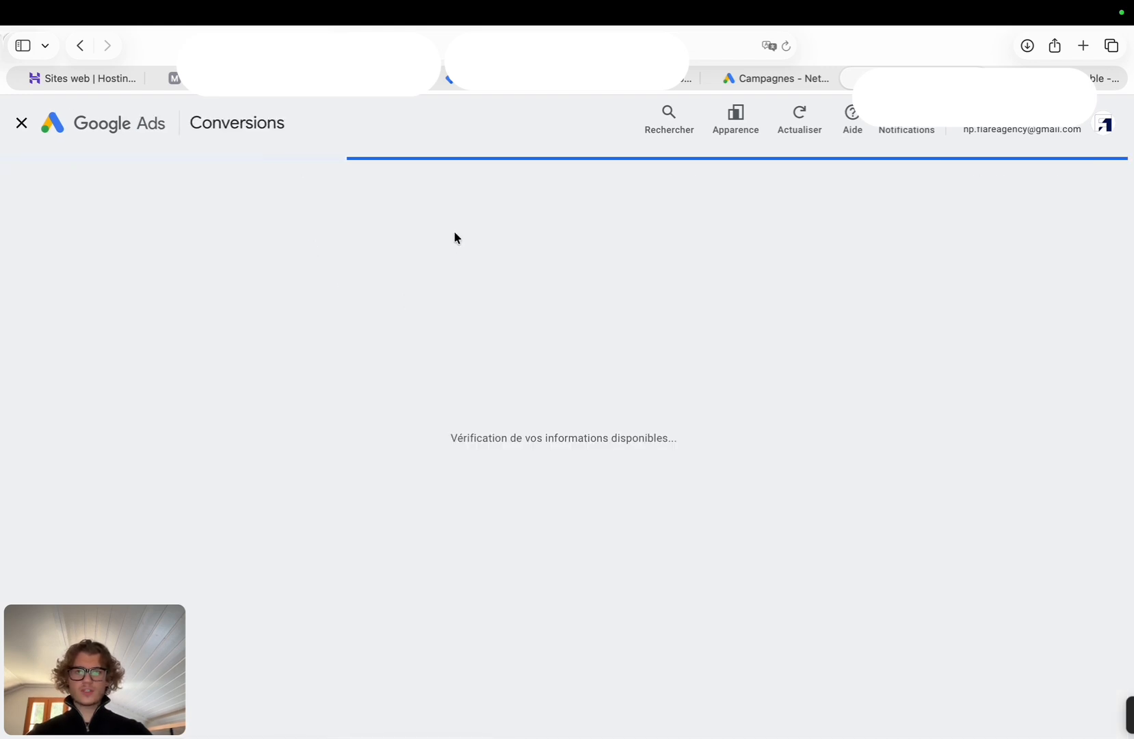
pyautogui.scroll(-1, 477, 423)
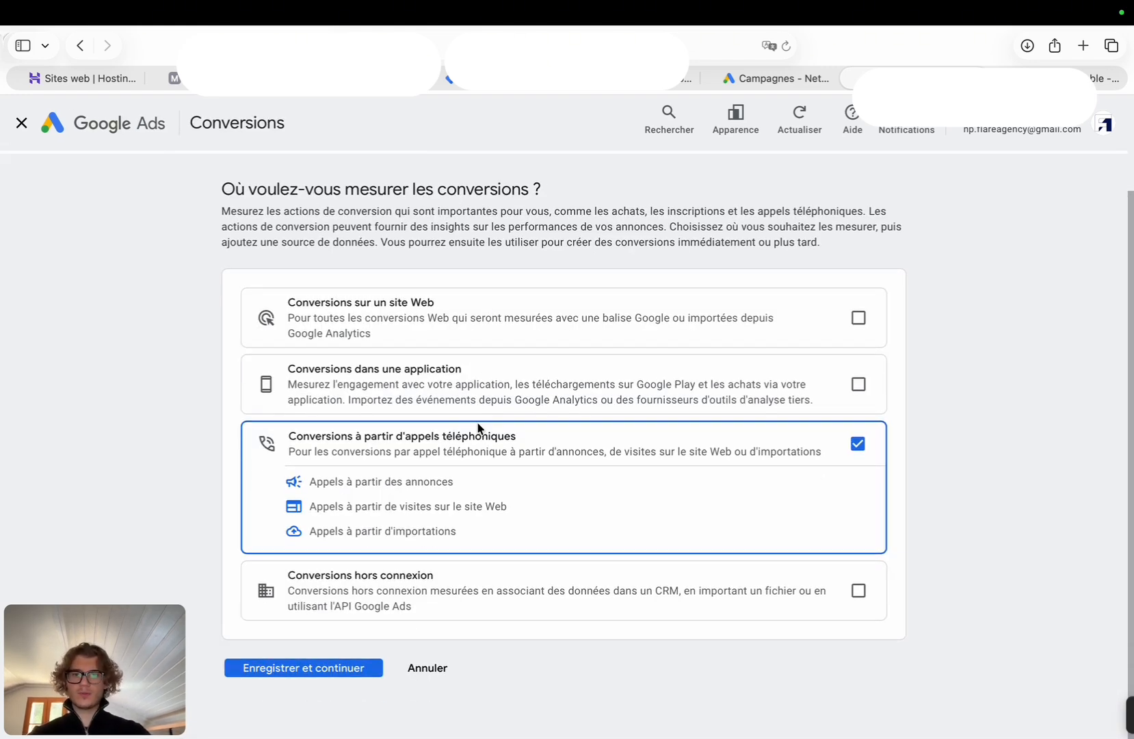
pyautogui.click(314, 668)
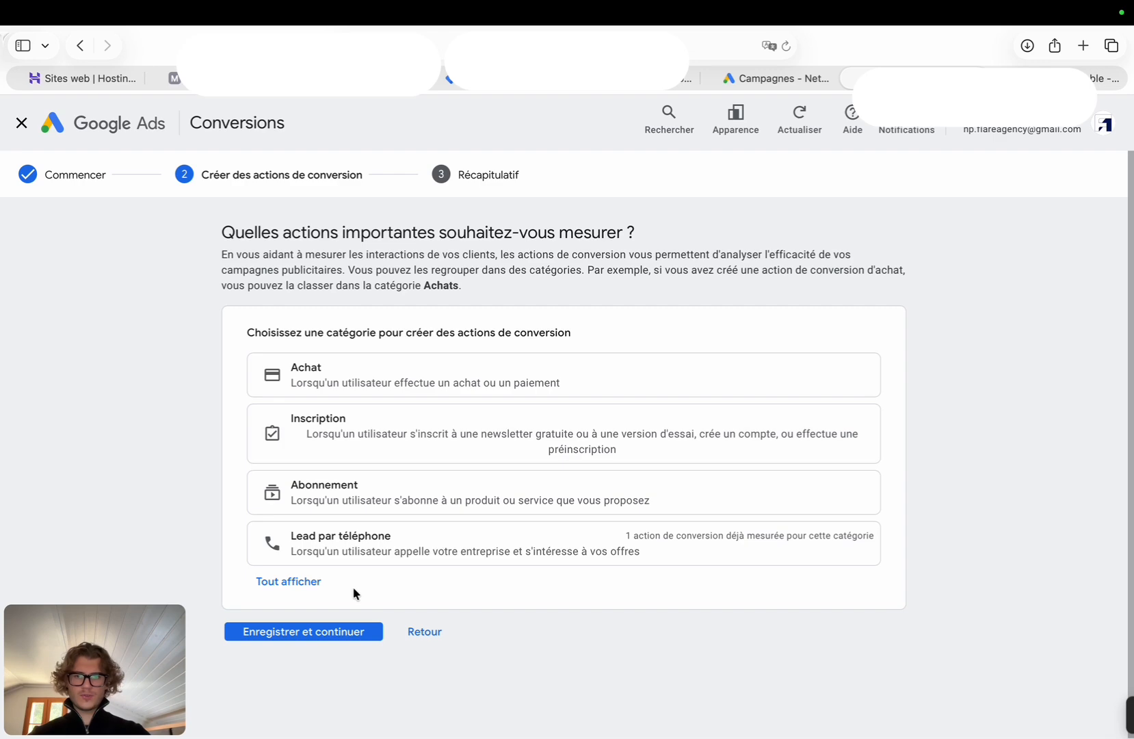
pyautogui.click(301, 582)
pyautogui.scroll(-1, 379, 509)
pyautogui.click(387, 497)
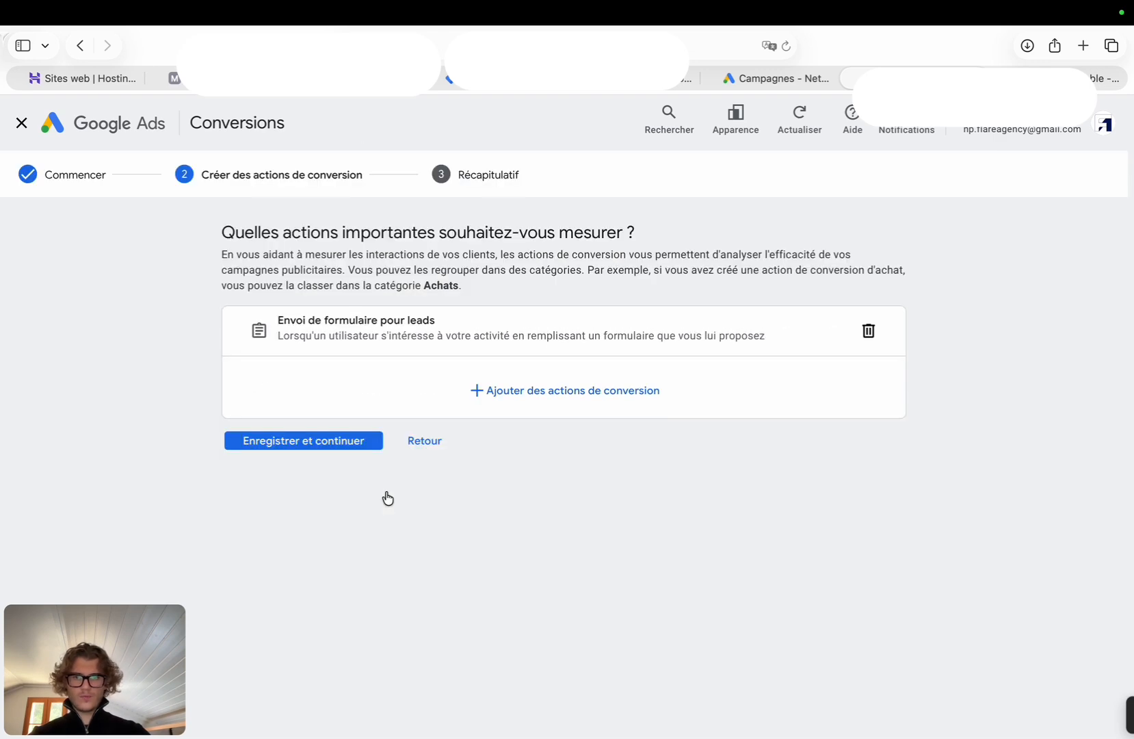
# - Try to add an Appels à partir de visites sur le site Web action, cancel its event selection and return to the conversion source choice
pyautogui.click(476, 390)
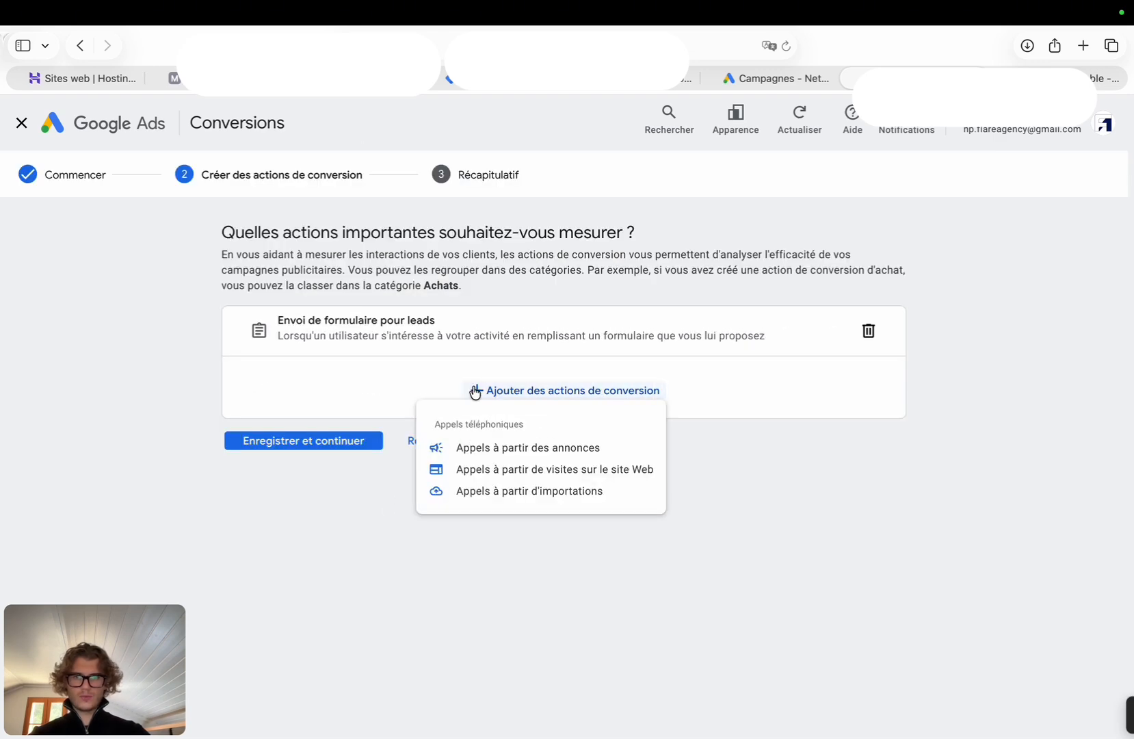
pyautogui.click(483, 471)
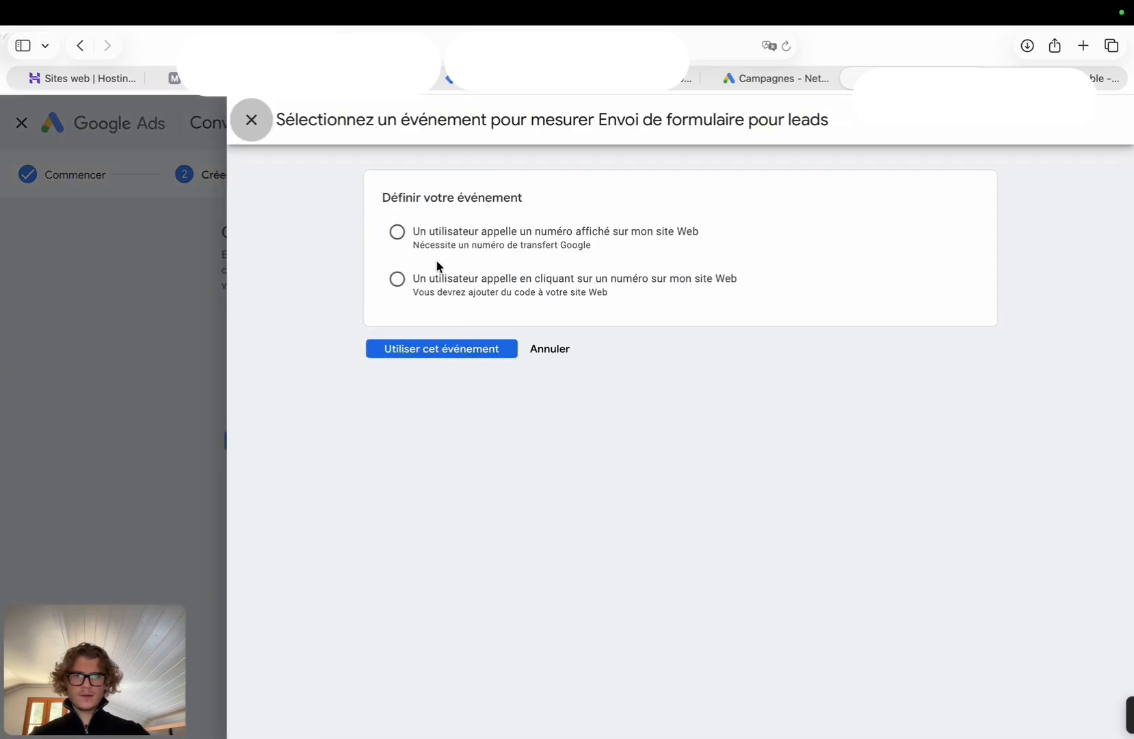
pyautogui.click(258, 134)
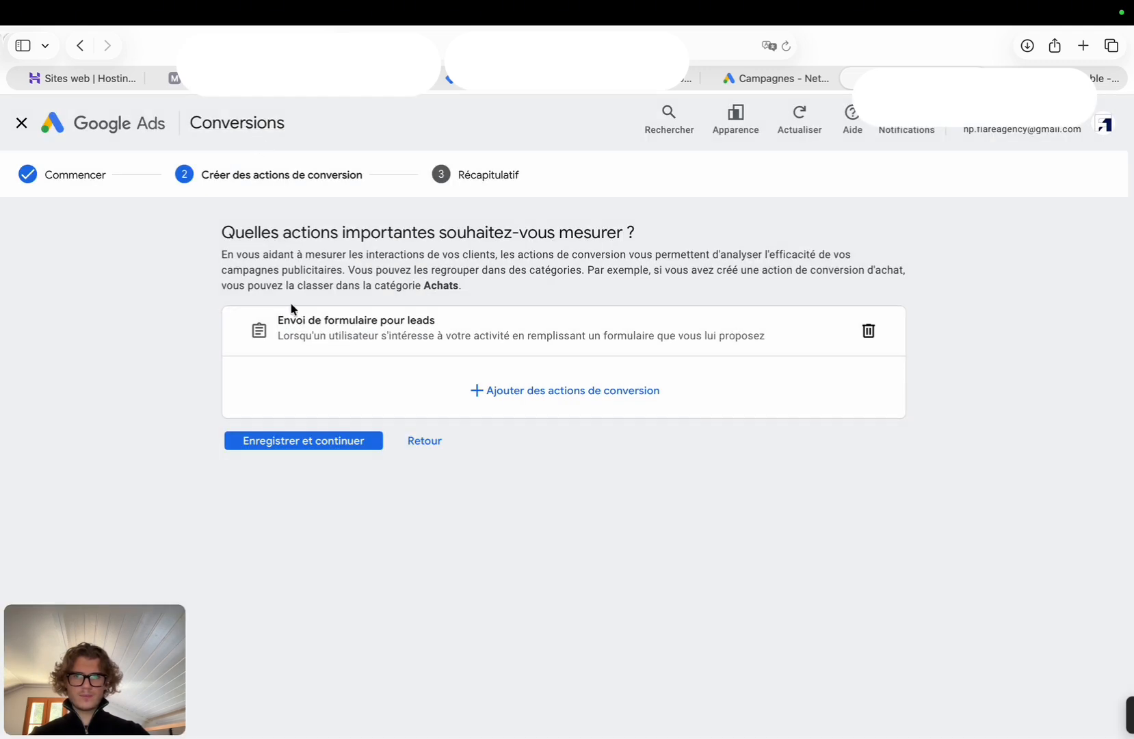
pyautogui.click(412, 441)
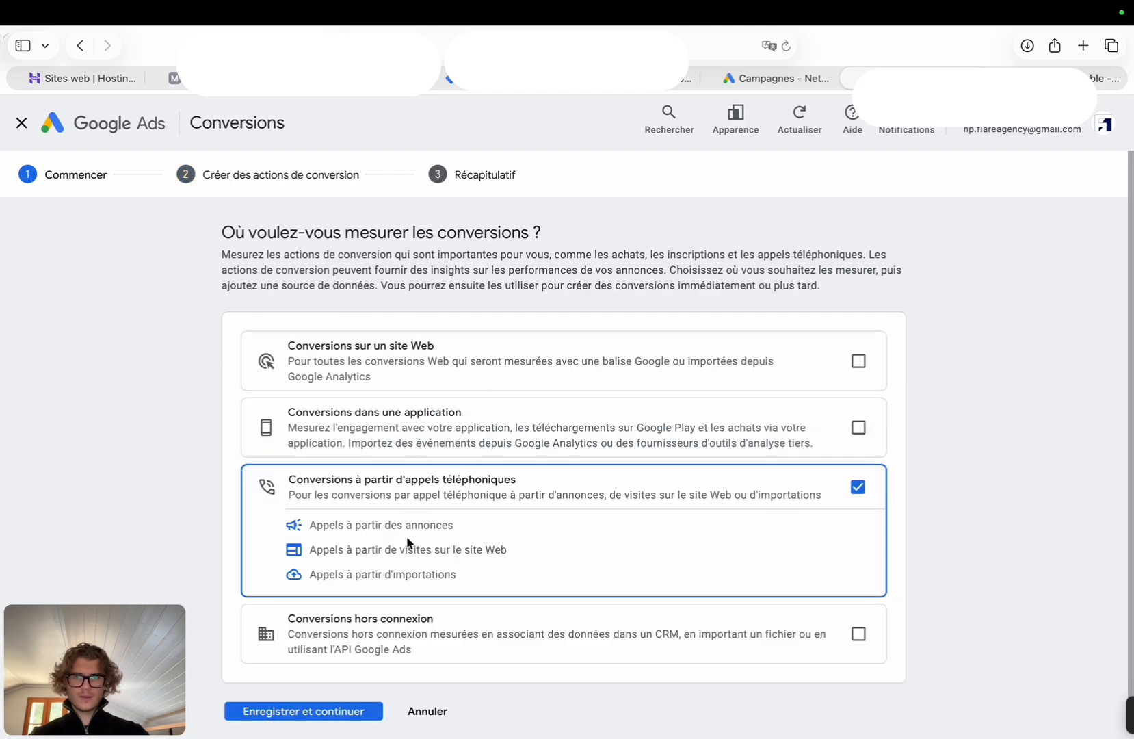
pyautogui.scroll(-1, 374, 594)
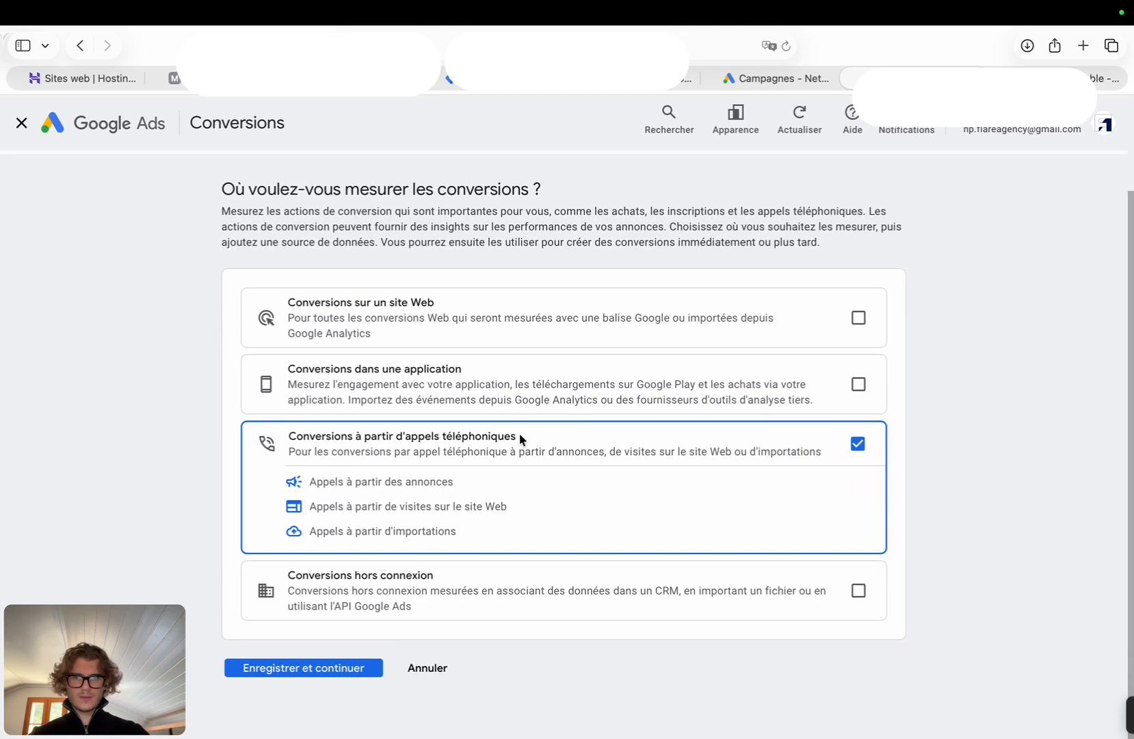
# - Replace the phone-call conversion source with Conversions sur un site Web and get the URL from the website's open page
pyautogui.click(857, 443)
pyautogui.click(858, 318)
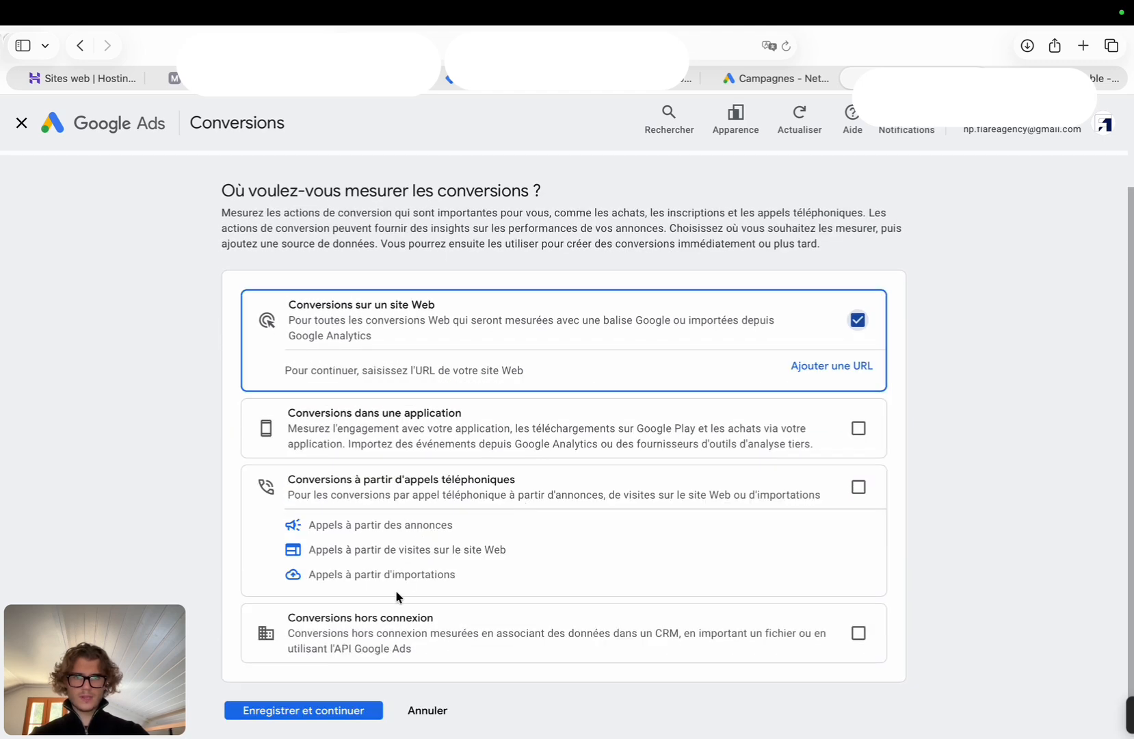
pyautogui.click(327, 708)
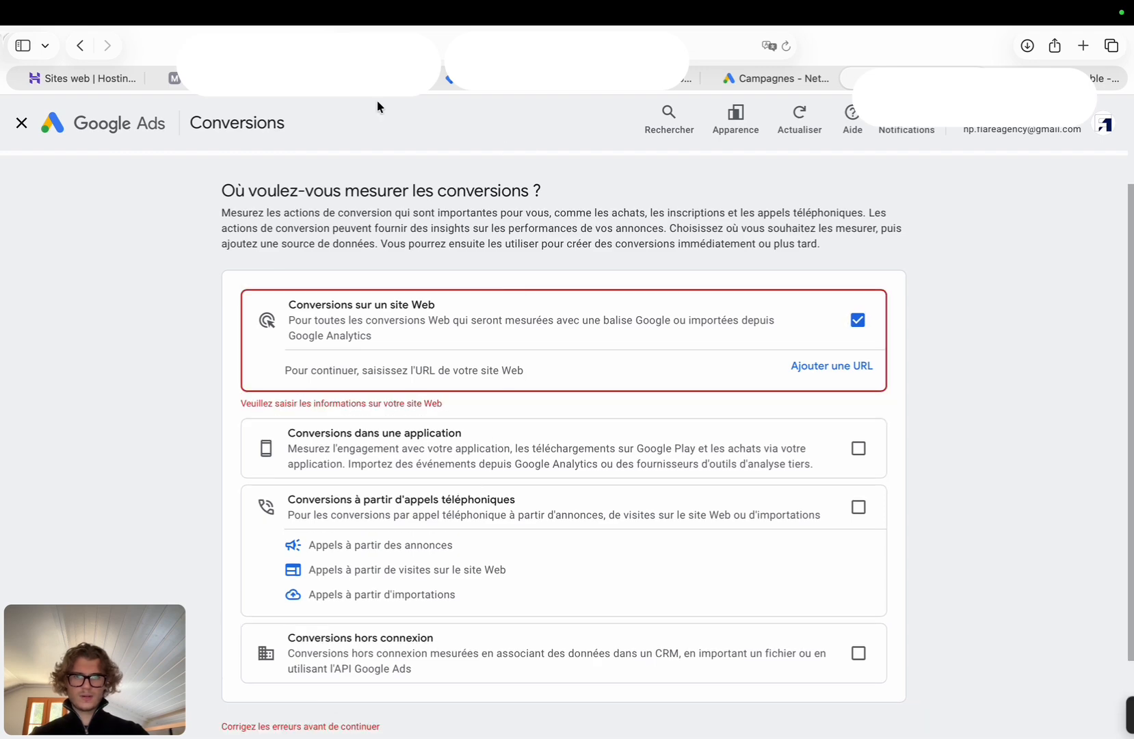
pyautogui.click(376, 79)
pyautogui.click(410, 46)
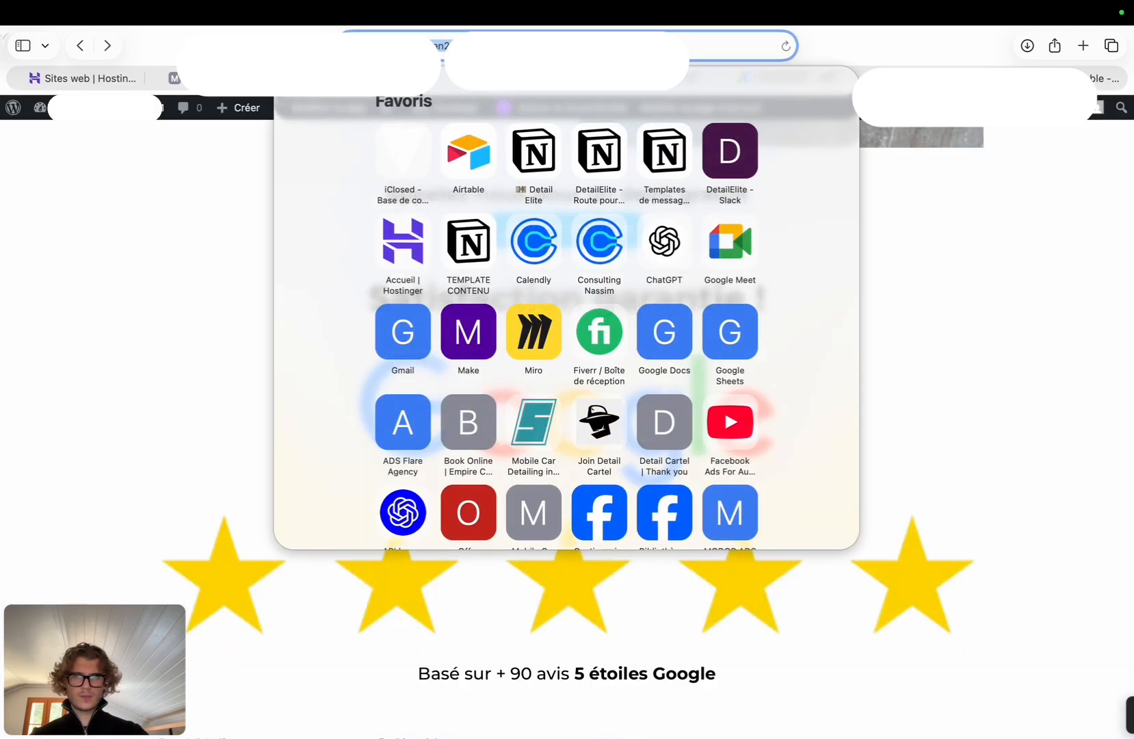
pyautogui.click(904, 79)
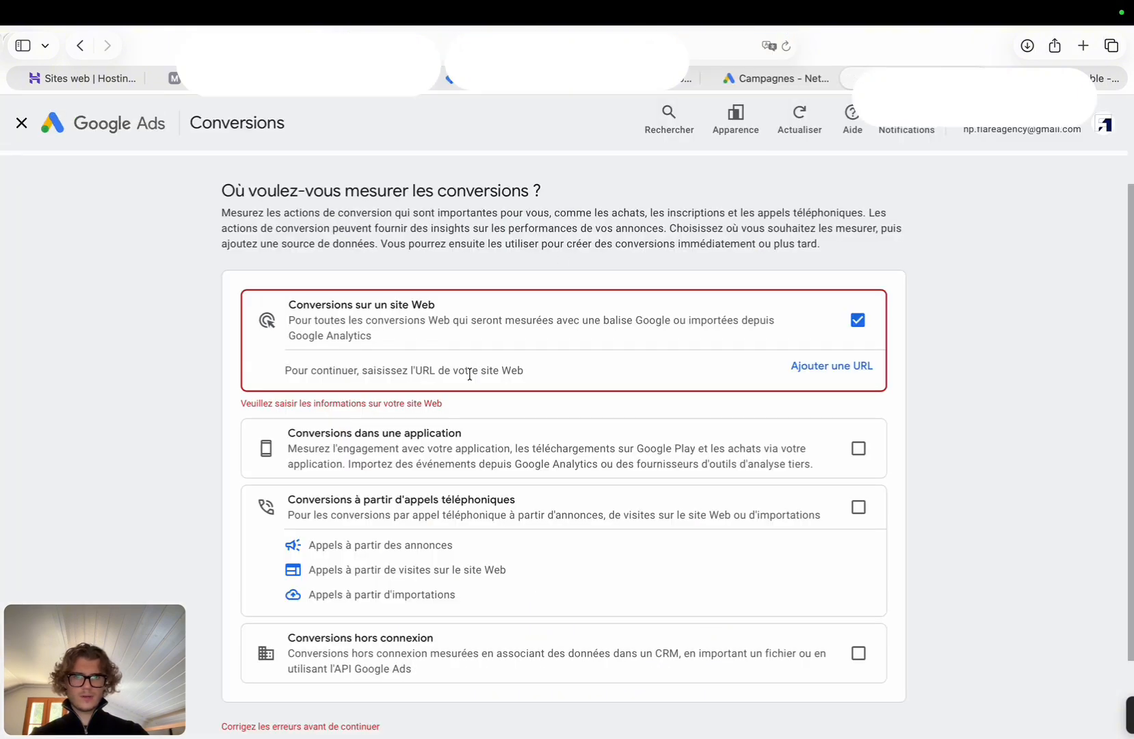
# - Add the website's URL with Balise Google as its data source and continue to the conversion action categories
pyautogui.click(816, 370)
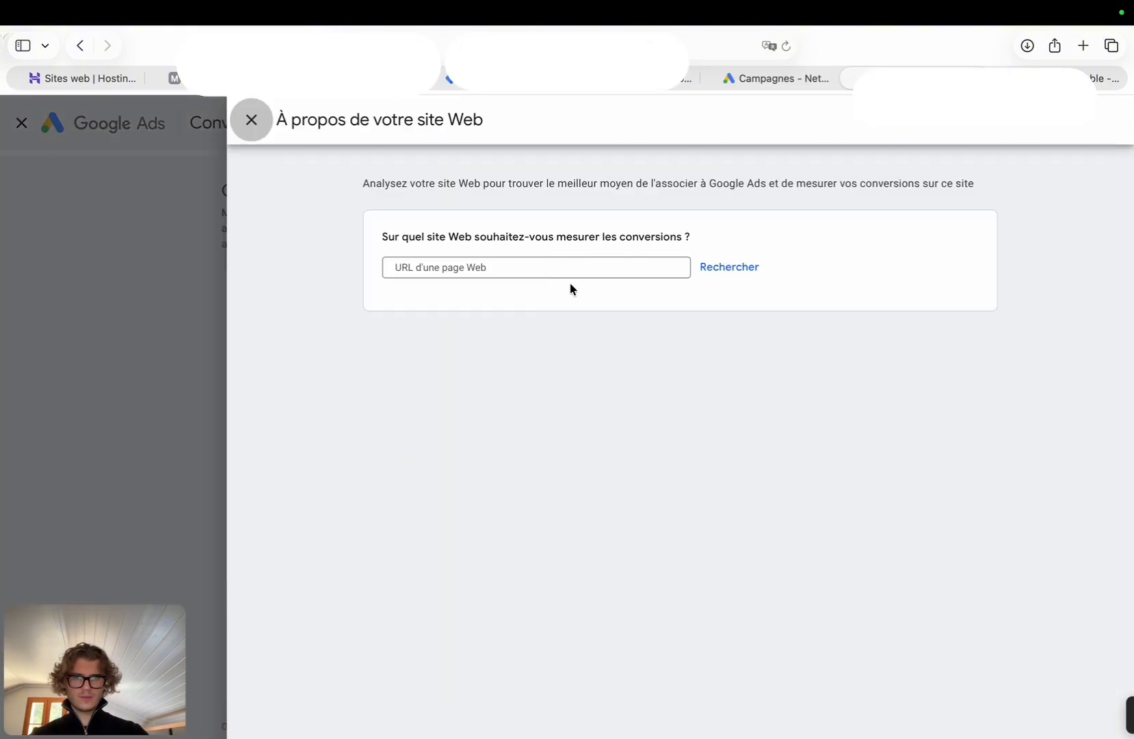
pyautogui.click(566, 267)
pyautogui.click(723, 269)
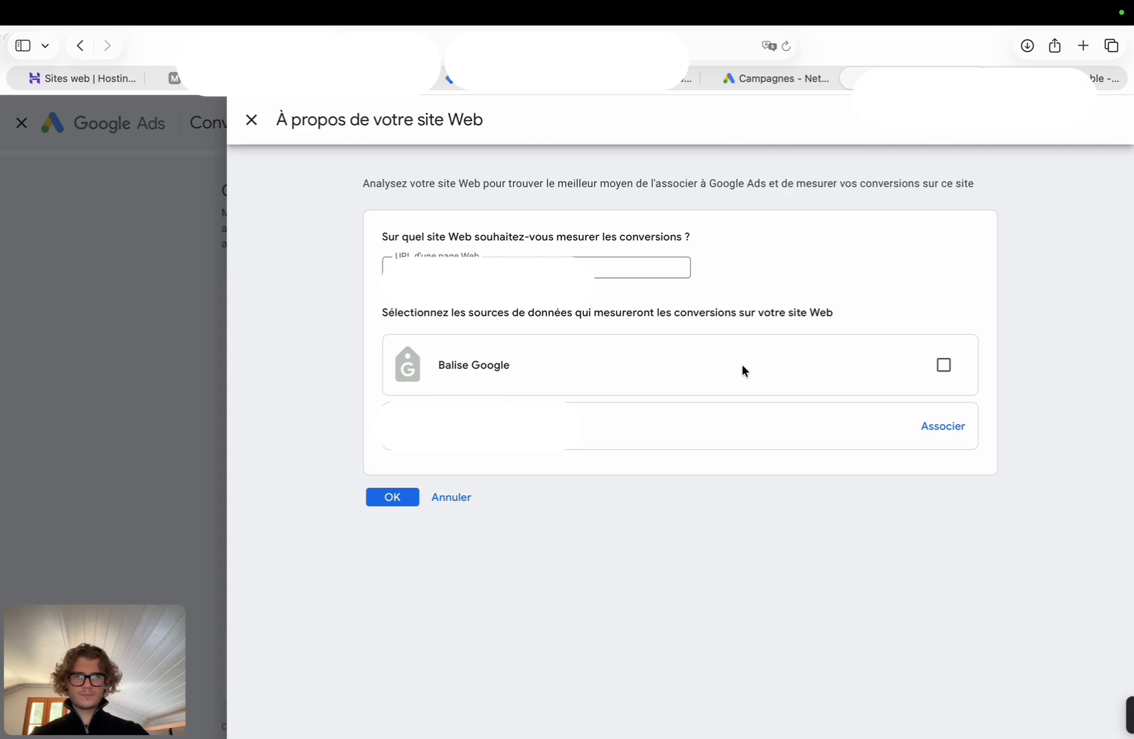
pyautogui.click(934, 366)
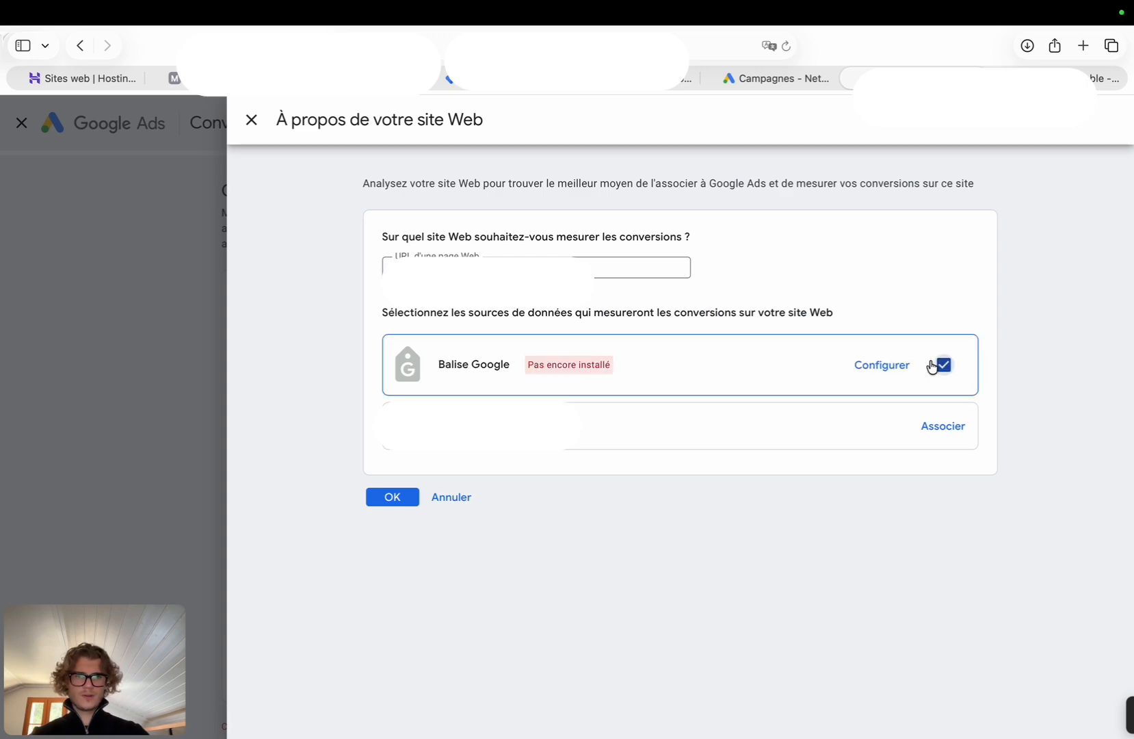
pyautogui.click(394, 495)
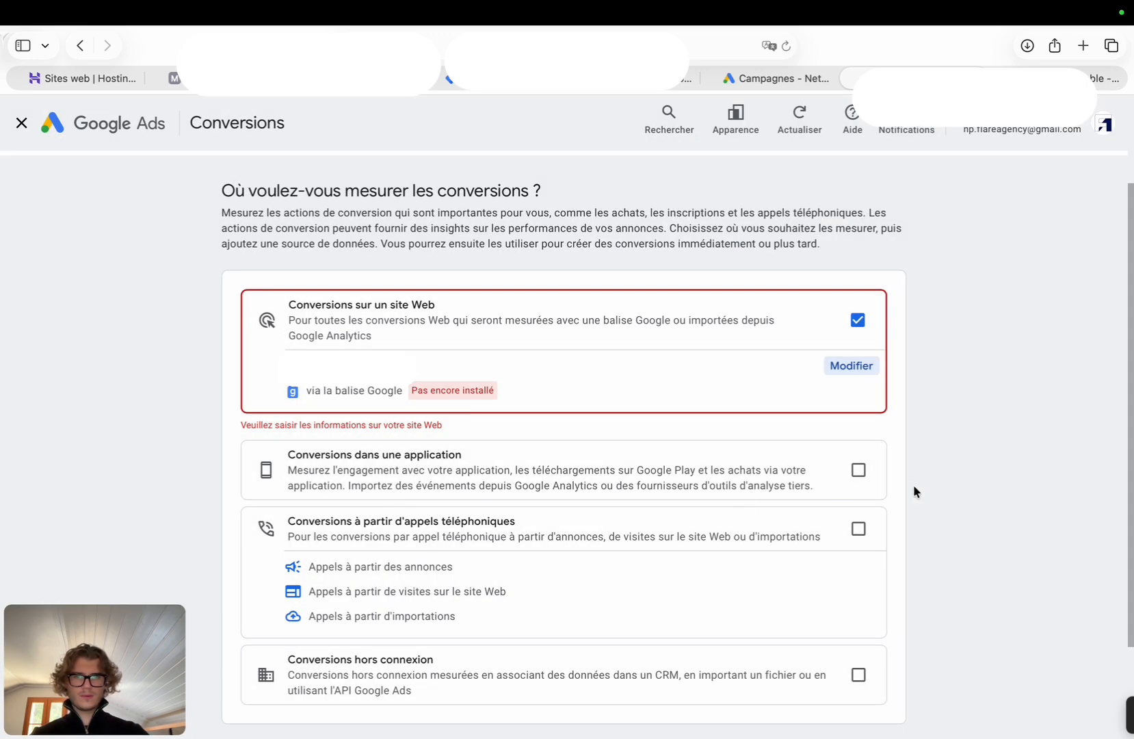
pyautogui.scroll(-3, 913, 485)
pyautogui.click(306, 669)
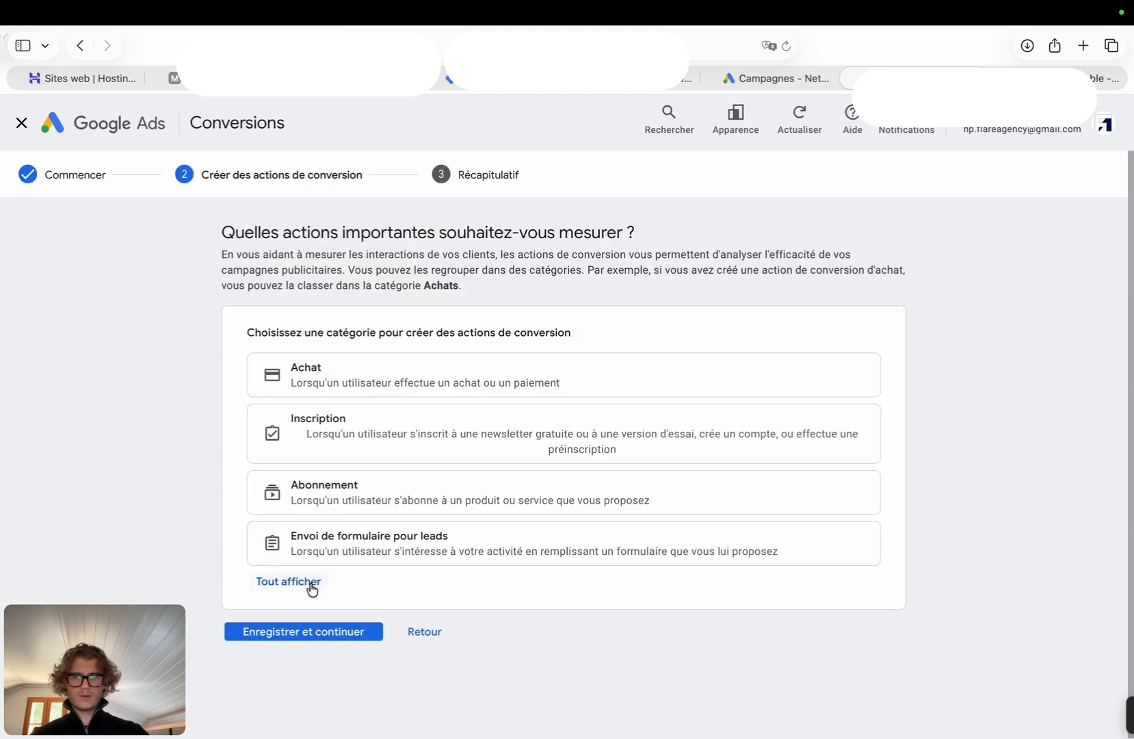
# - Add an Envoi de formulaire pour leads action configured manually with code and set it to use no conversion value
pyautogui.click(327, 562)
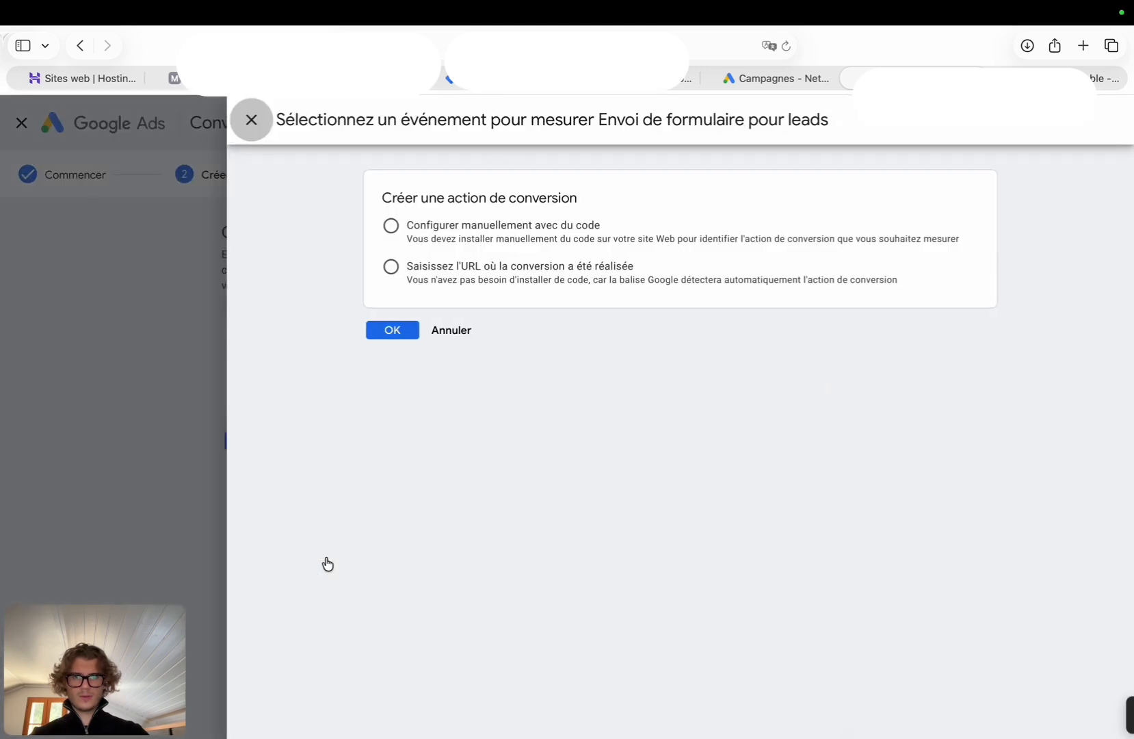
pyautogui.click(395, 232)
pyautogui.click(413, 355)
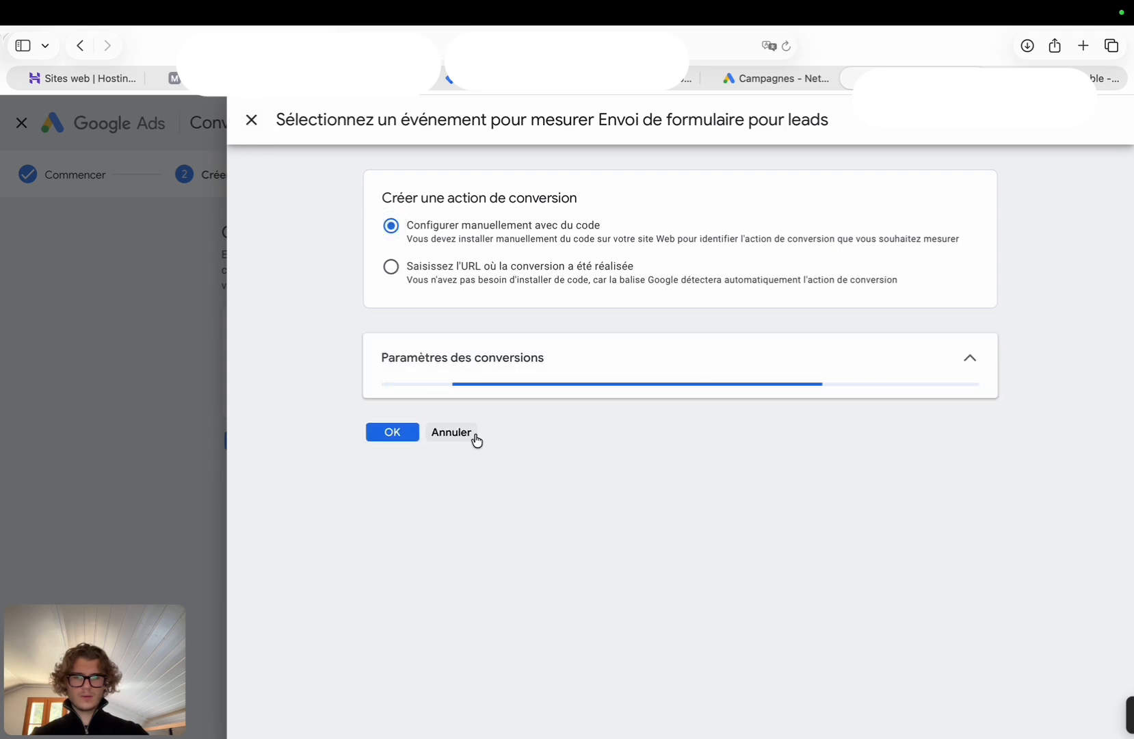
pyautogui.scroll(-5, 672, 464)
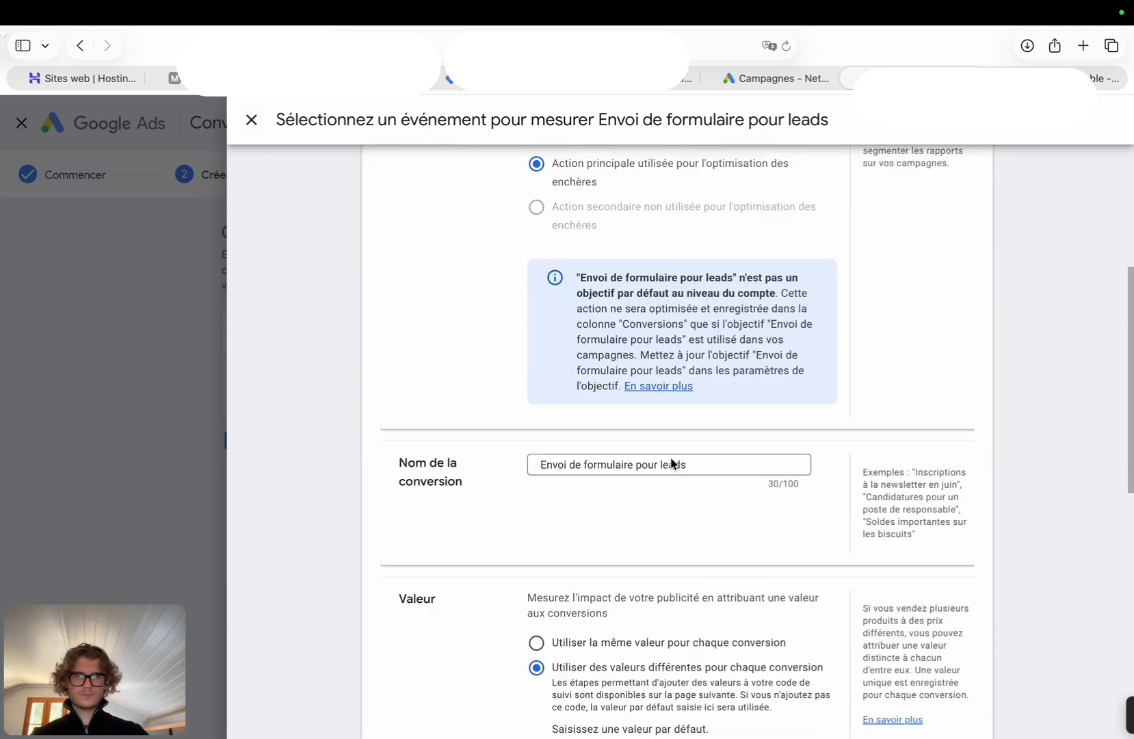
pyautogui.scroll(-3, 671, 479)
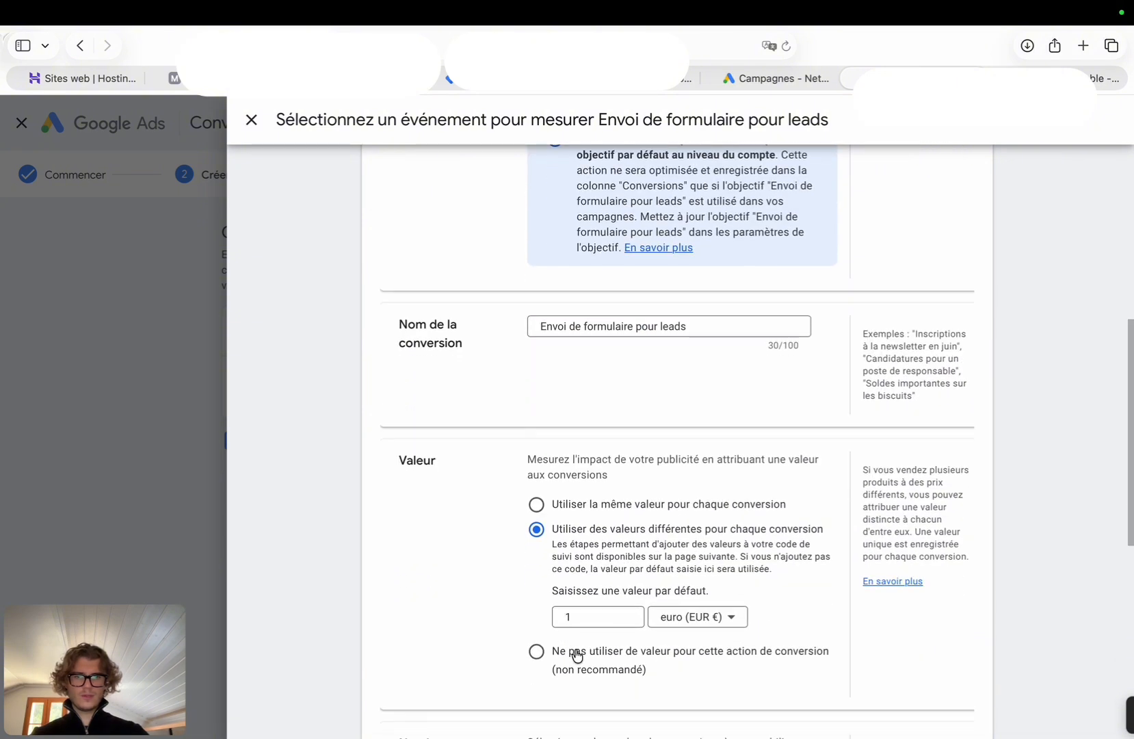
pyautogui.click(576, 655)
# - Set the conversion tracking periods after vue intentionnelle and after affichage to 30 jours, then save the action and continue to the Récapitulatif
pyautogui.scroll(-6, 576, 654)
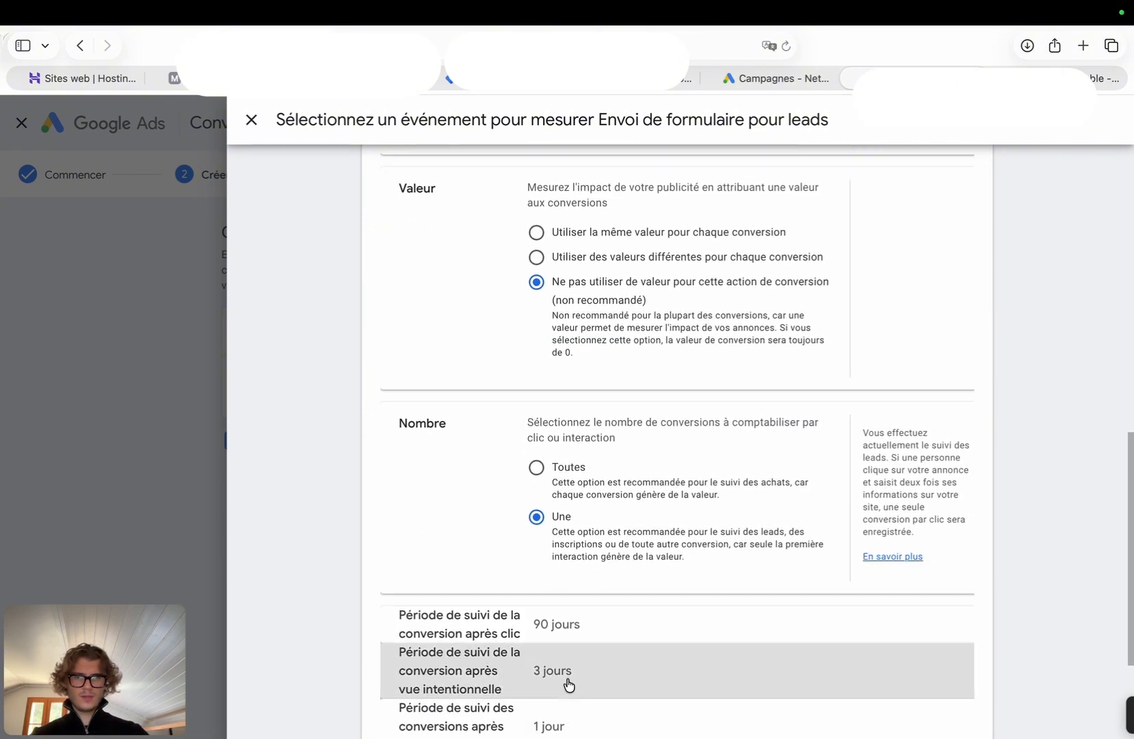
pyautogui.click(569, 684)
pyautogui.click(538, 594)
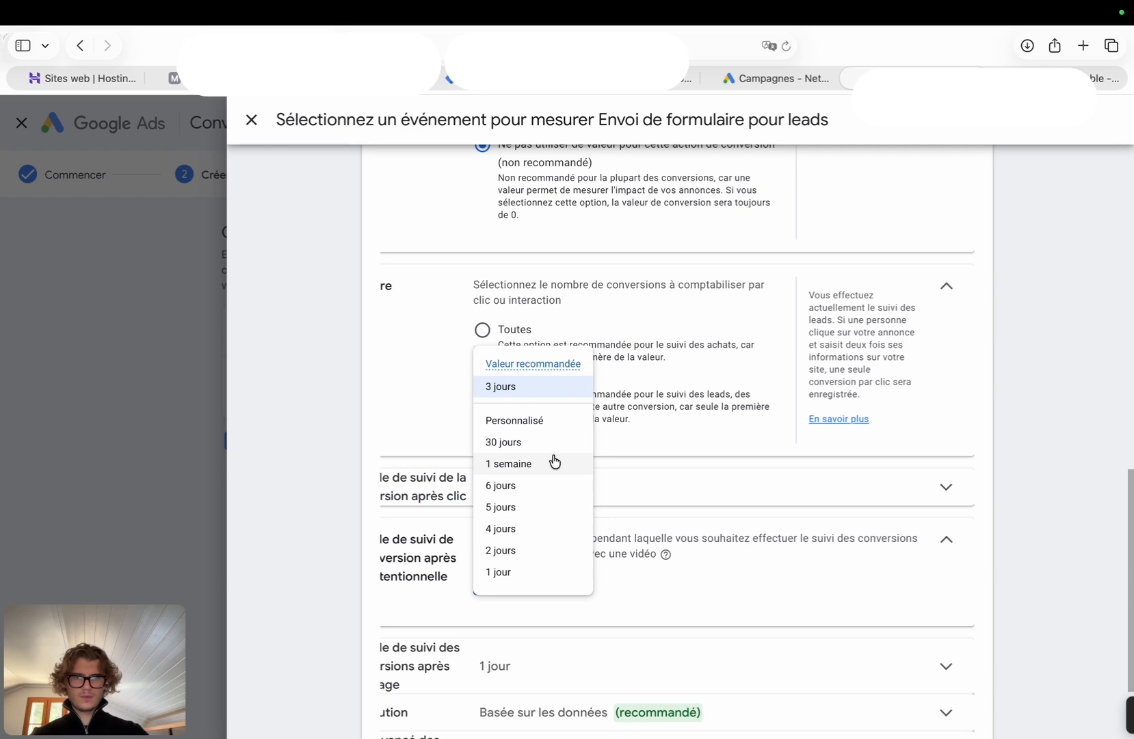
pyautogui.click(554, 443)
pyautogui.scroll(-2, 562, 617)
pyautogui.click(585, 582)
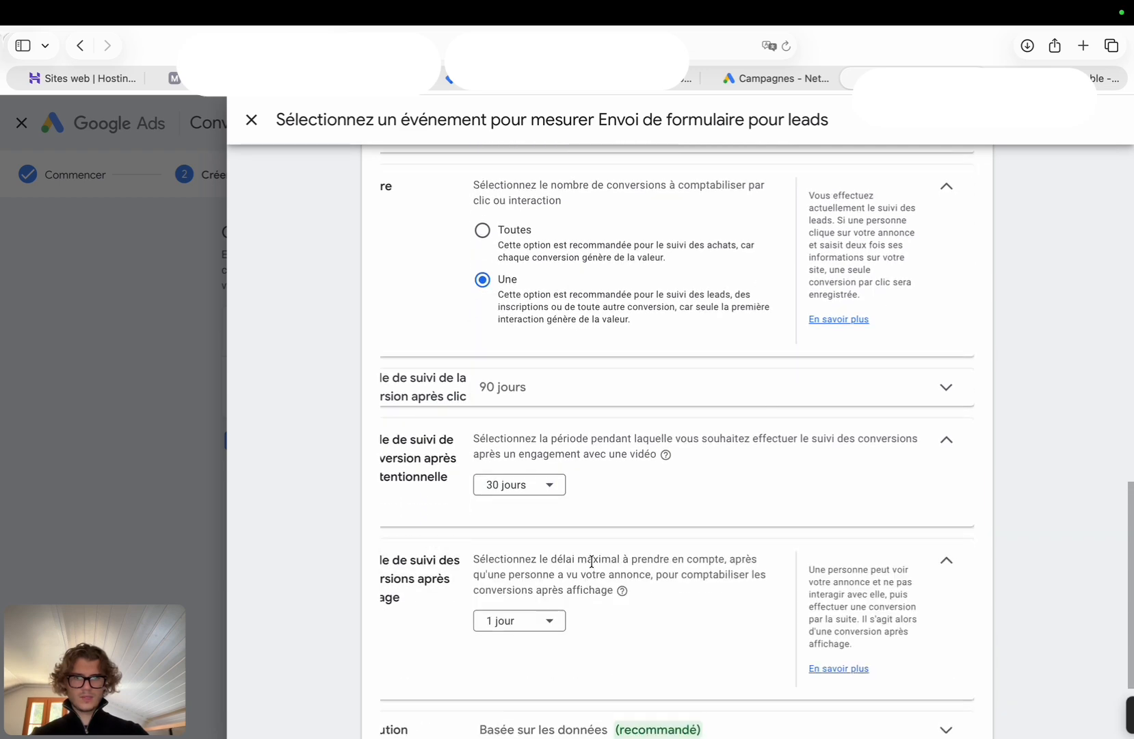
pyautogui.click(558, 620)
pyautogui.click(552, 478)
pyautogui.scroll(-2, 538, 533)
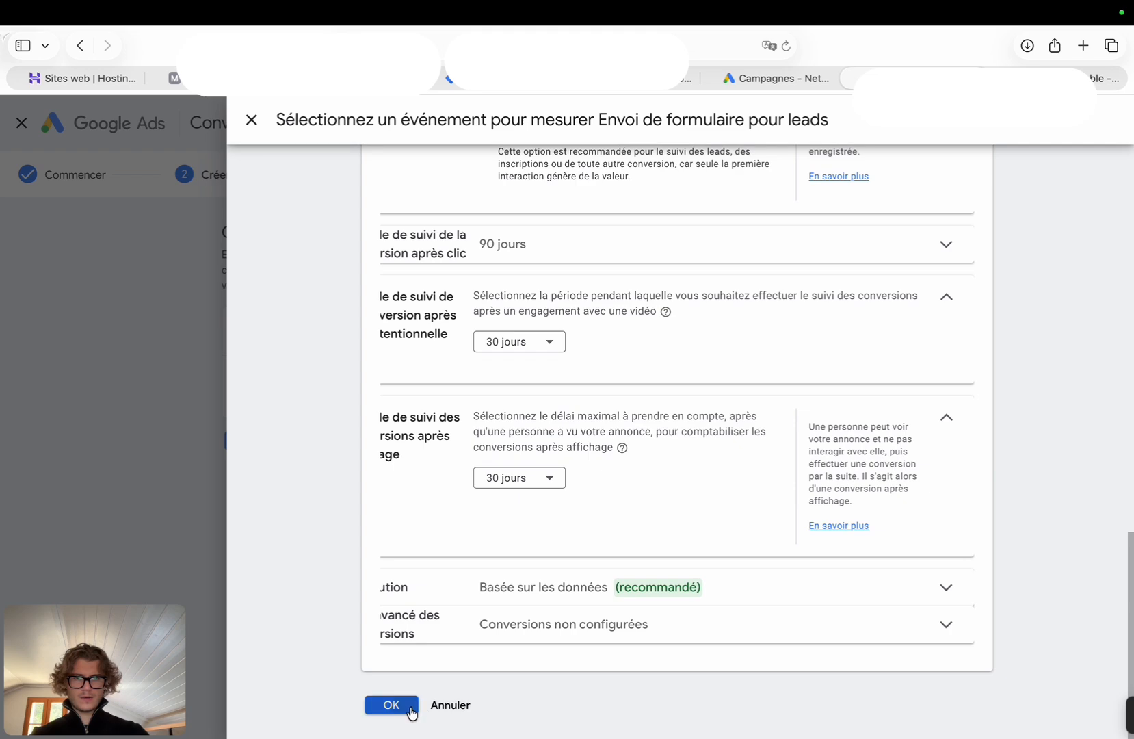
pyautogui.click(411, 707)
pyautogui.click(354, 537)
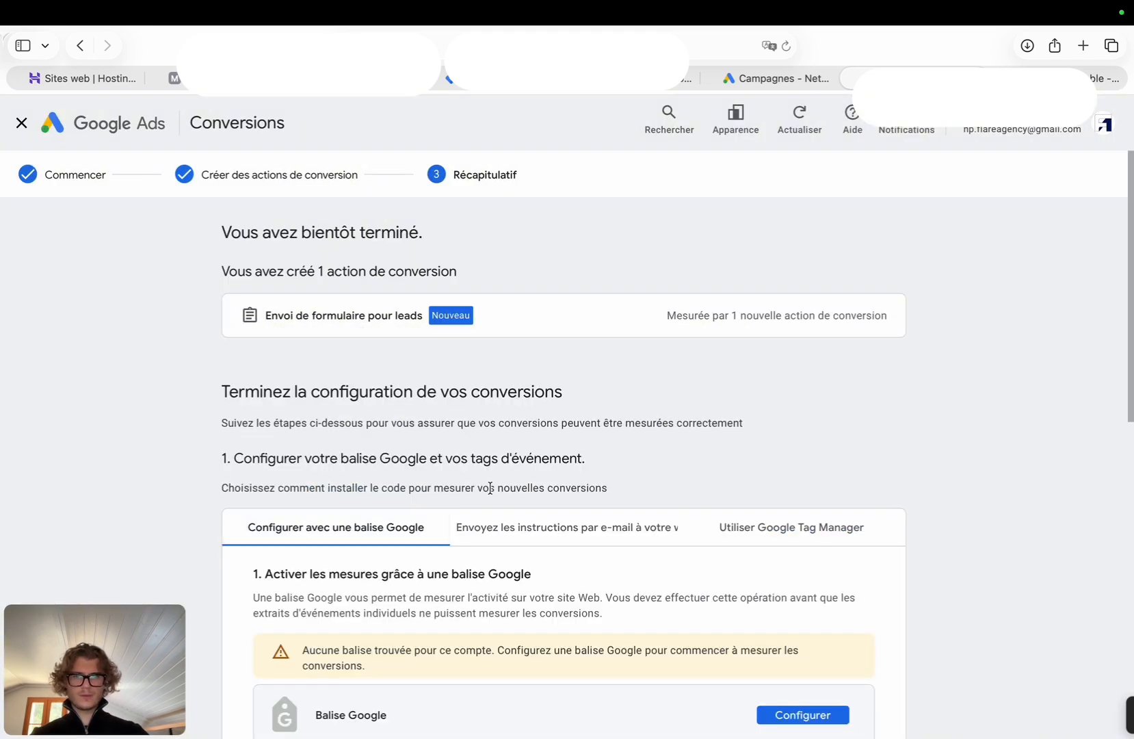
# - Display the Google Tag Manager installation details and copy the conversion label of Envoi de formulaire pour leads
pyautogui.scroll(-2, 664, 450)
pyautogui.click(763, 436)
pyautogui.scroll(-3, 711, 523)
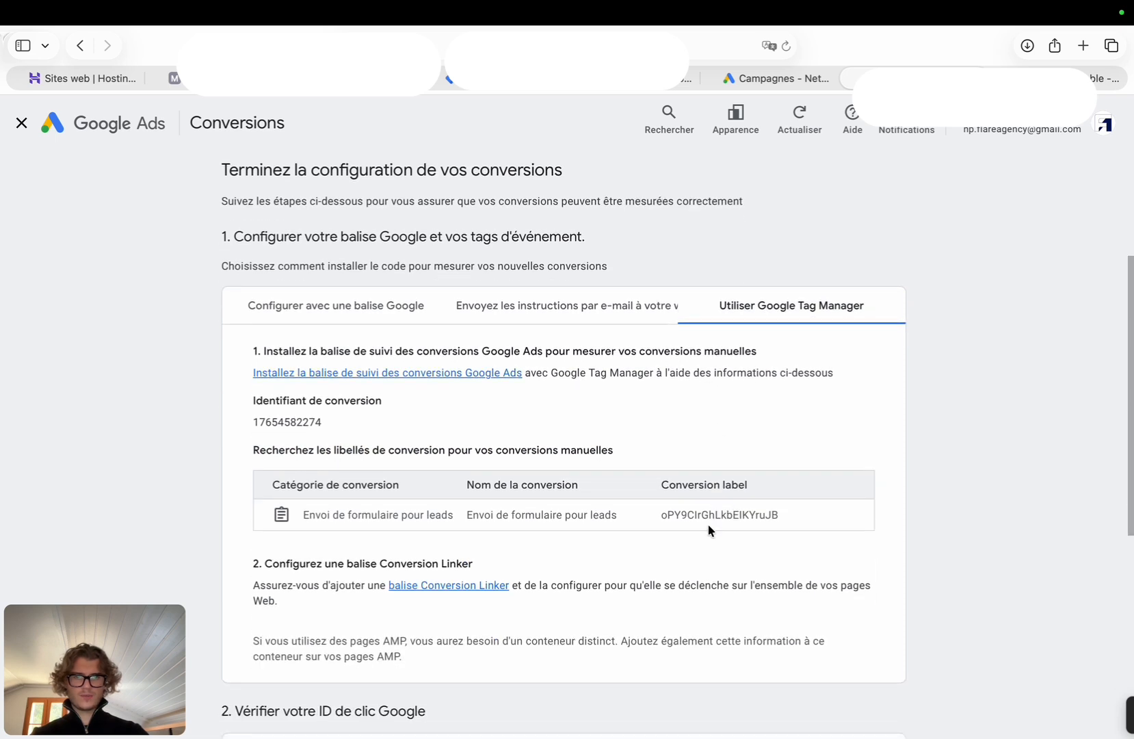
pyautogui.doubleClick(716, 515)
pyautogui.press('super+c')
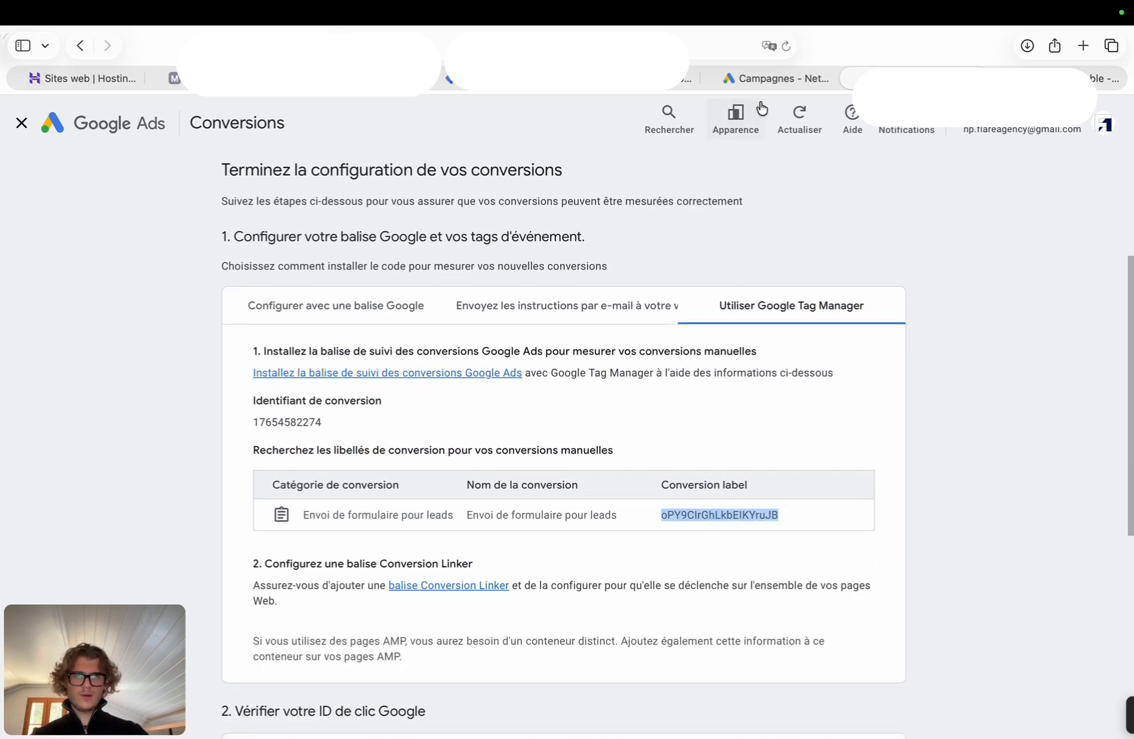
# - Switch to Tag Manager, make Balise Intention Formulaire a Suivi des conversions Google Ads tag and paste the copied label into Conversion ID
pyautogui.click(444, 78)
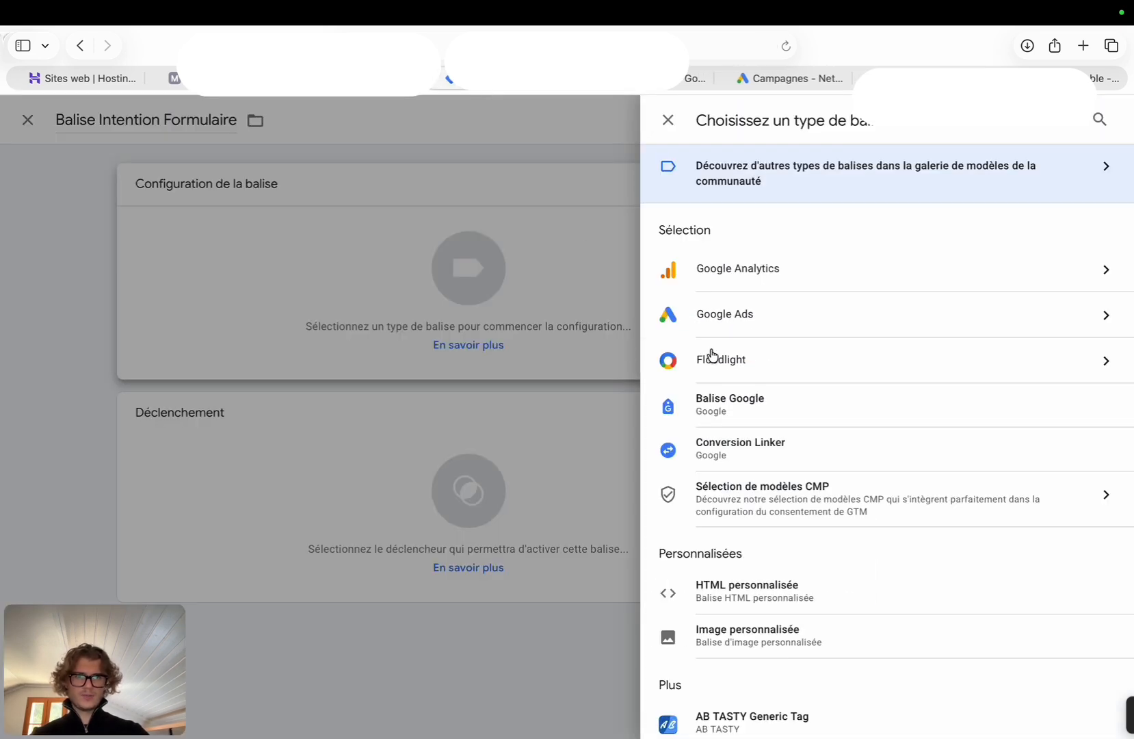
pyautogui.click(747, 323)
pyautogui.click(783, 322)
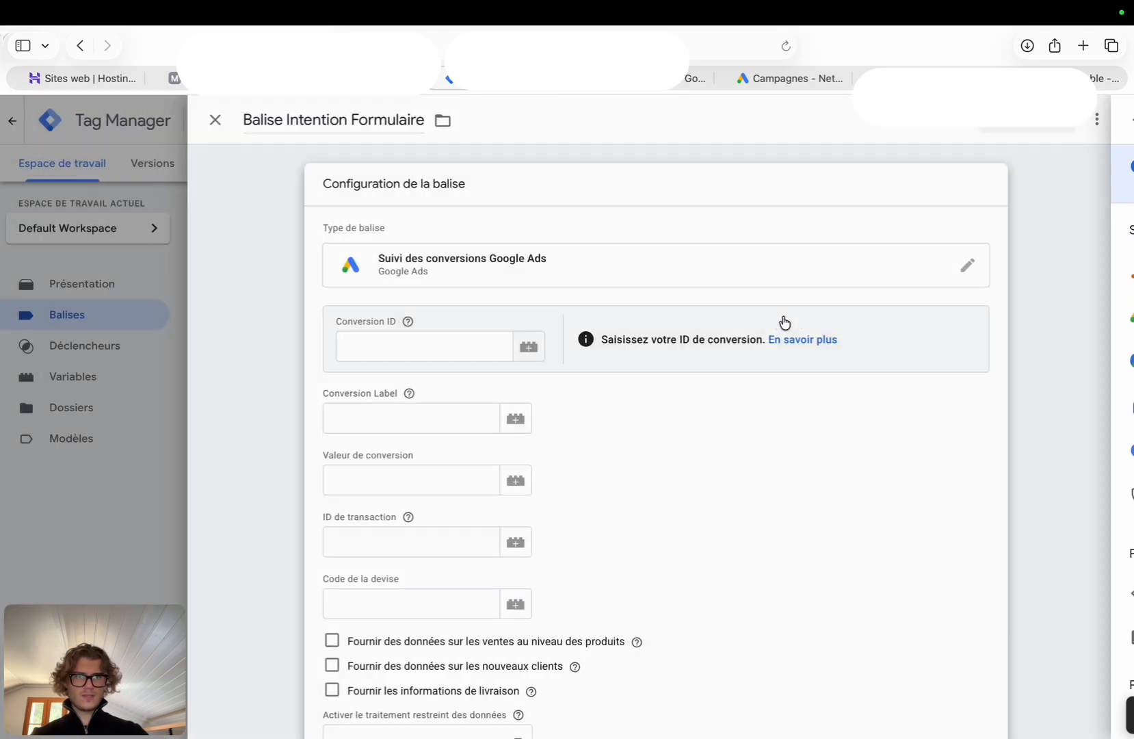
pyautogui.click(443, 327)
pyautogui.press('super+v')
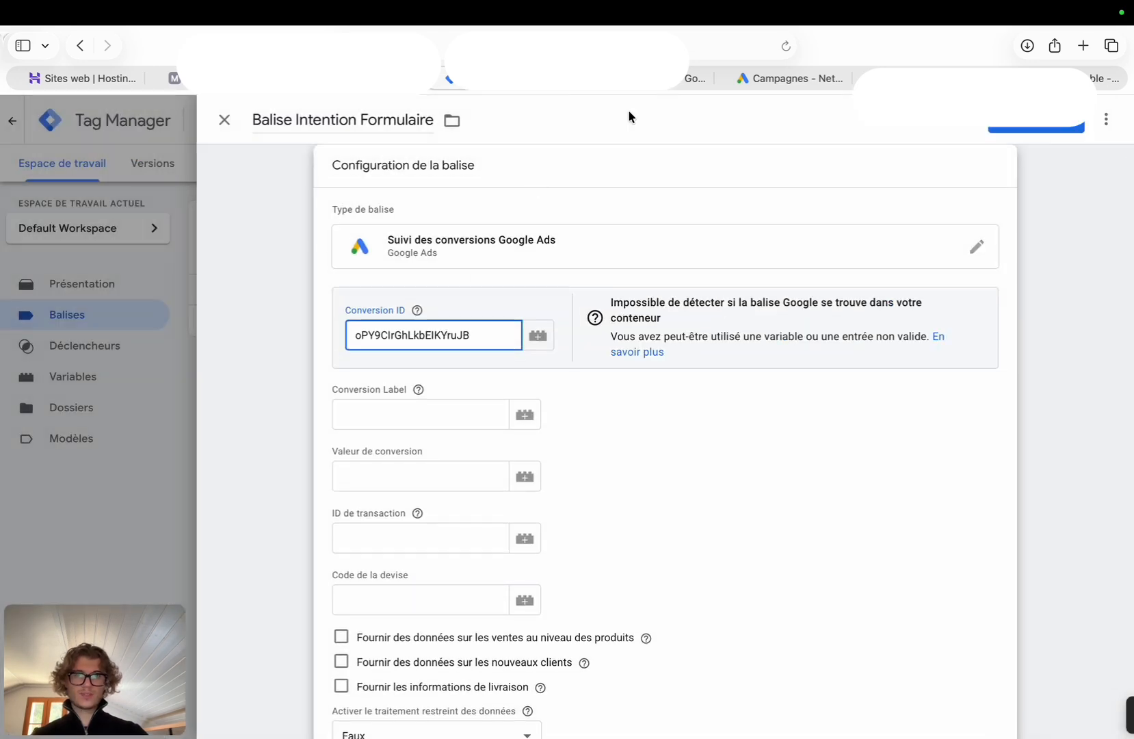
# - Review the remaining setup instructions in Google Ads, then enter the copied conversion label as the tag's Conversion Label in Tag Manager
pyautogui.click(841, 80)
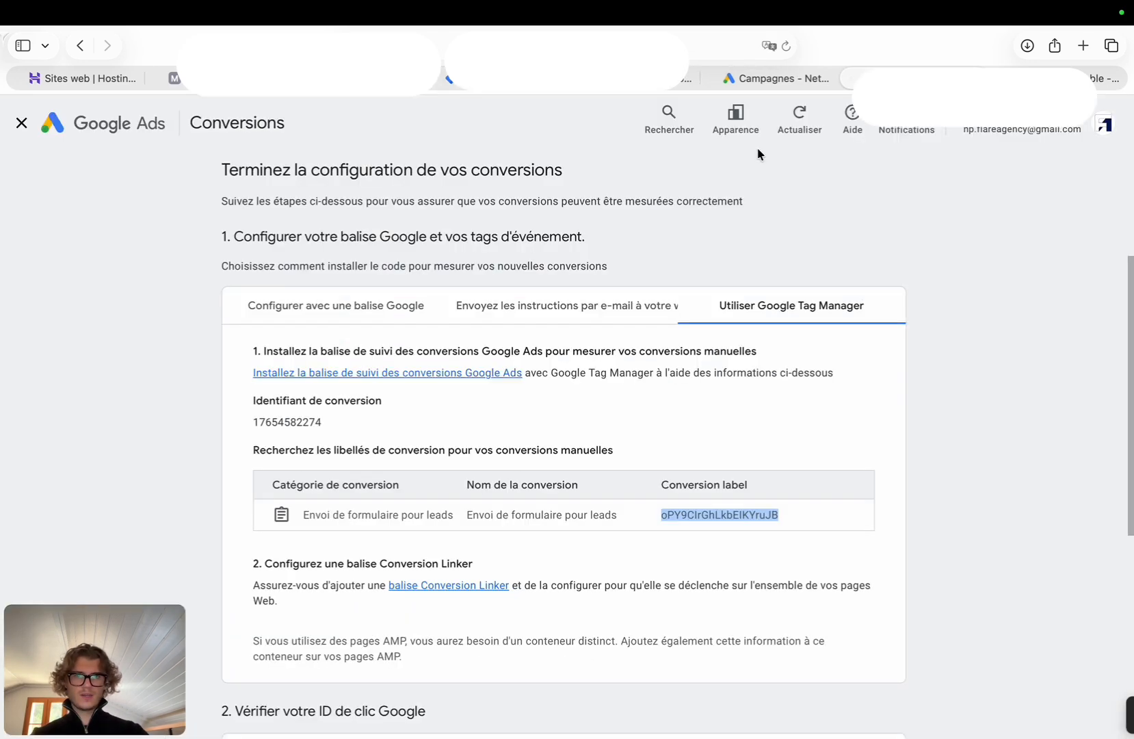
pyautogui.scroll(-6, 537, 535)
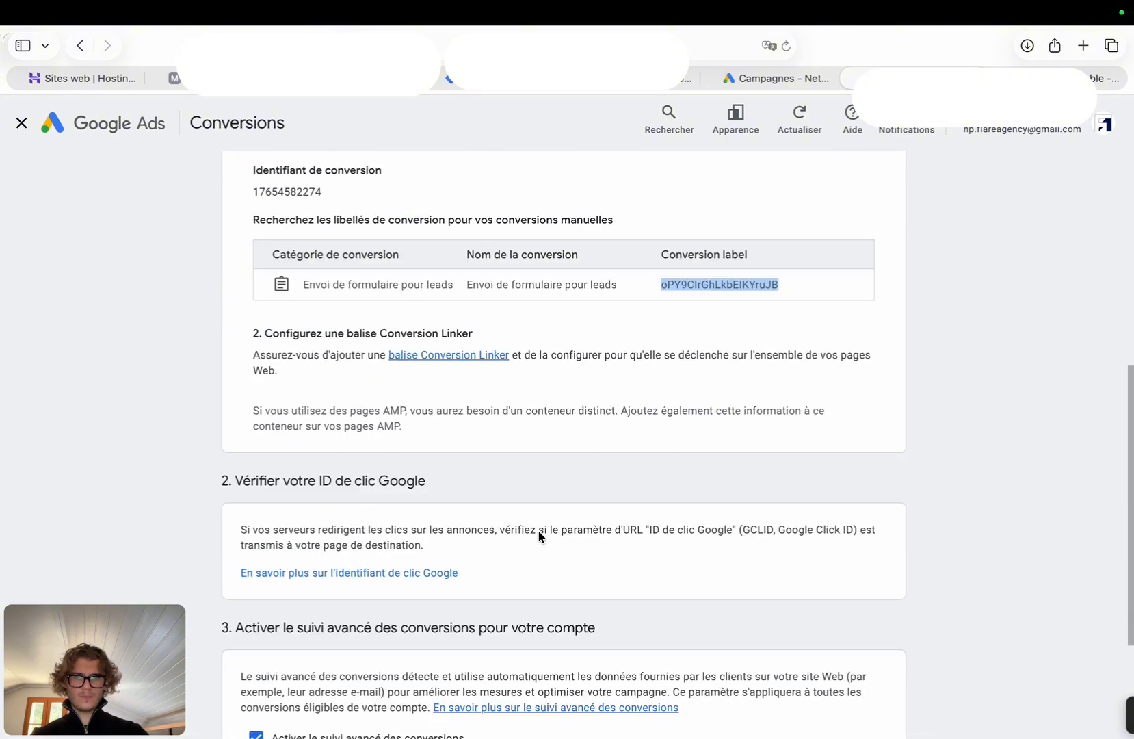
pyautogui.scroll(4, 537, 536)
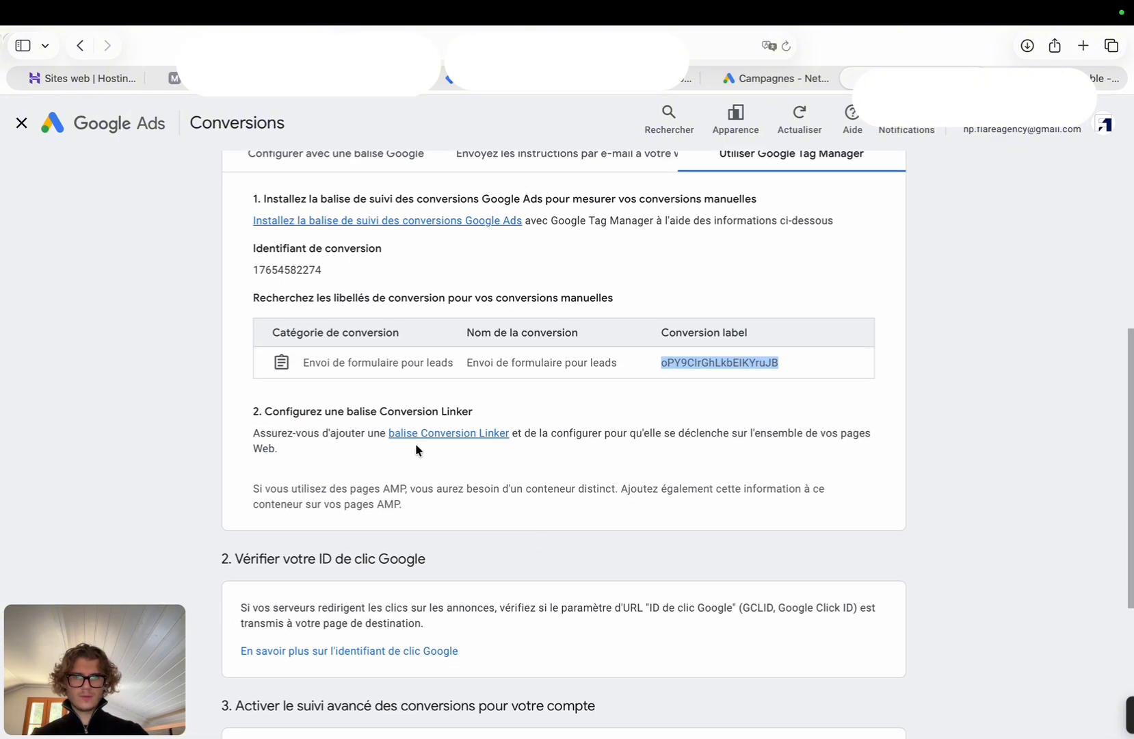
pyautogui.scroll(-4, 408, 369)
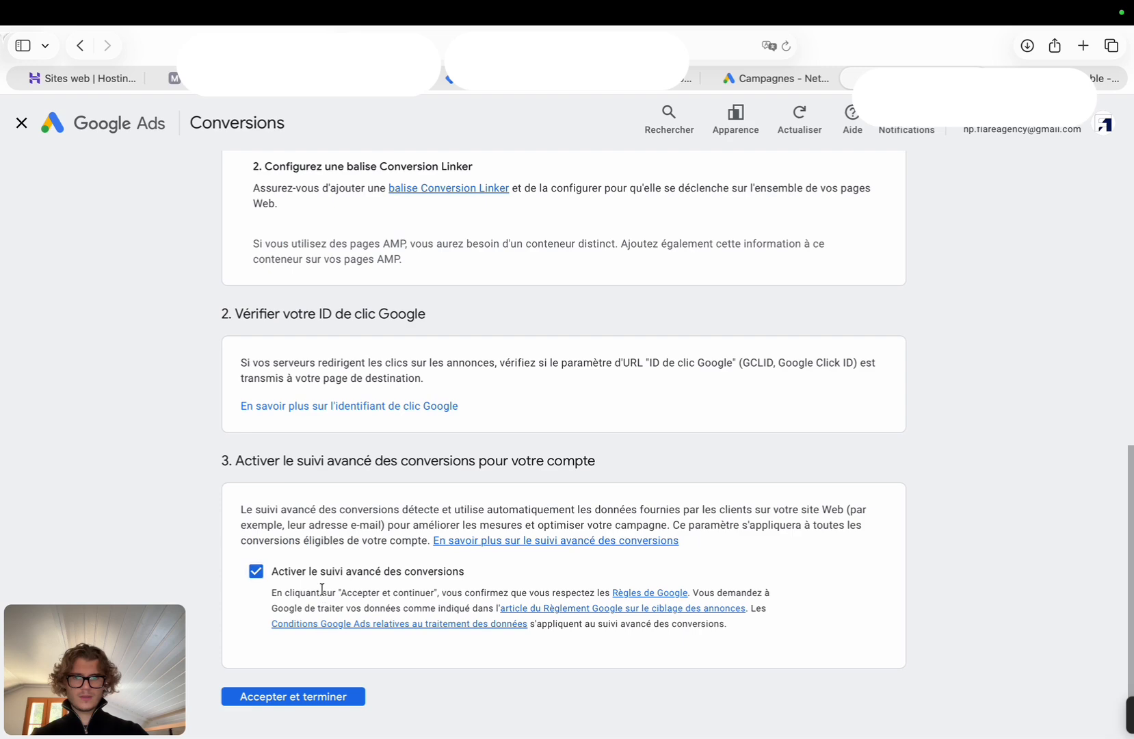
pyautogui.scroll(3, 410, 397)
pyautogui.click(537, 81)
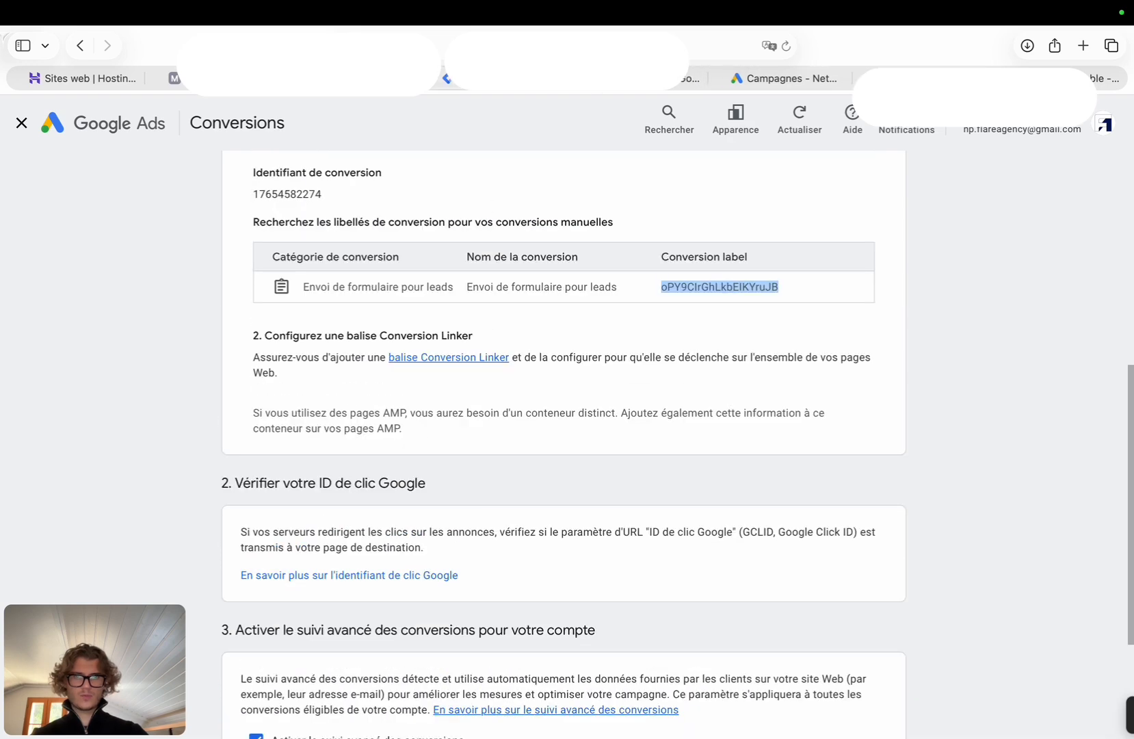
pyautogui.click(404, 420)
pyautogui.write('oPY9CIrGhLkbEIKYruJB')
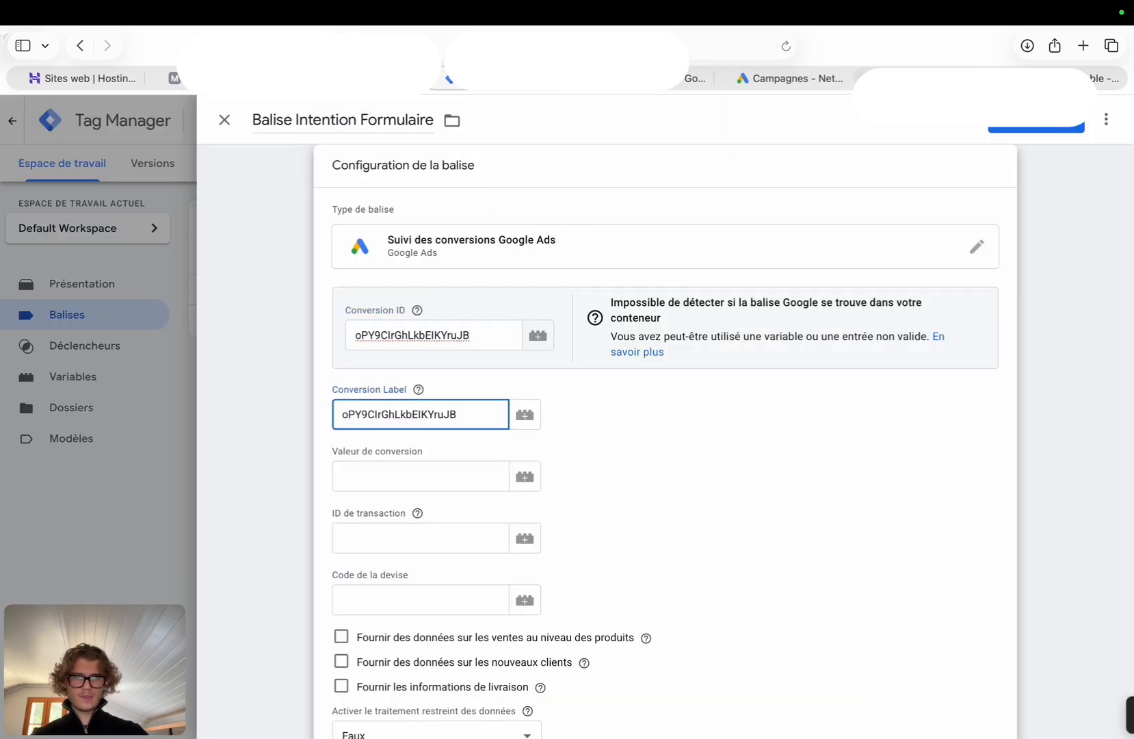
# - Copy the Identifiant de conversion from Google Ads and replace the tag's Conversion ID in Tag Manager with it
pyautogui.click(913, 81)
pyautogui.tripleClick(307, 194)
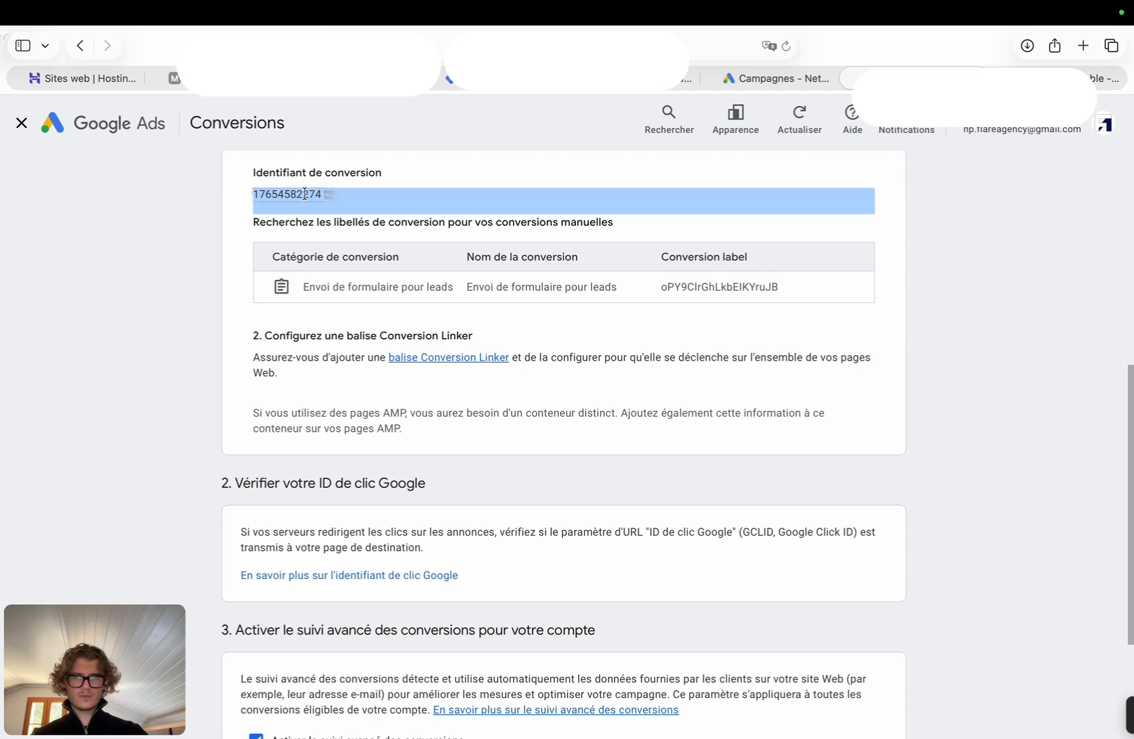
pyautogui.doubleClick(295, 198)
pyautogui.press('super+c')
pyautogui.click(509, 88)
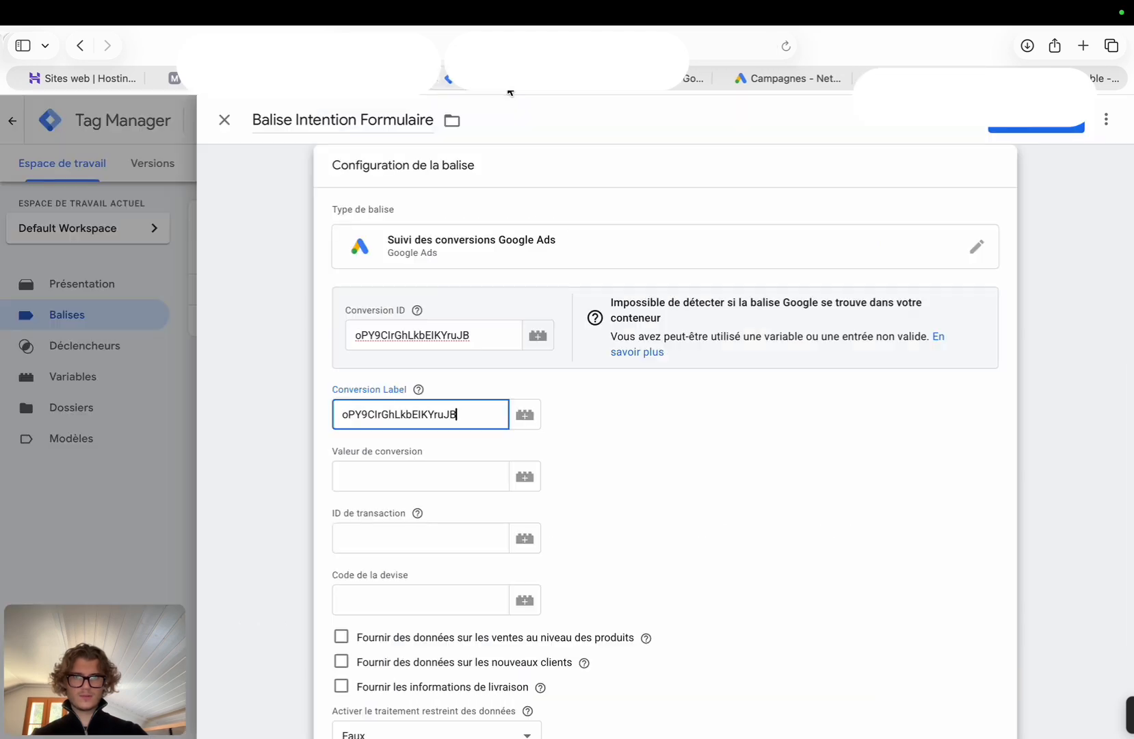
pyautogui.doubleClick(413, 338)
pyautogui.press('super+v')
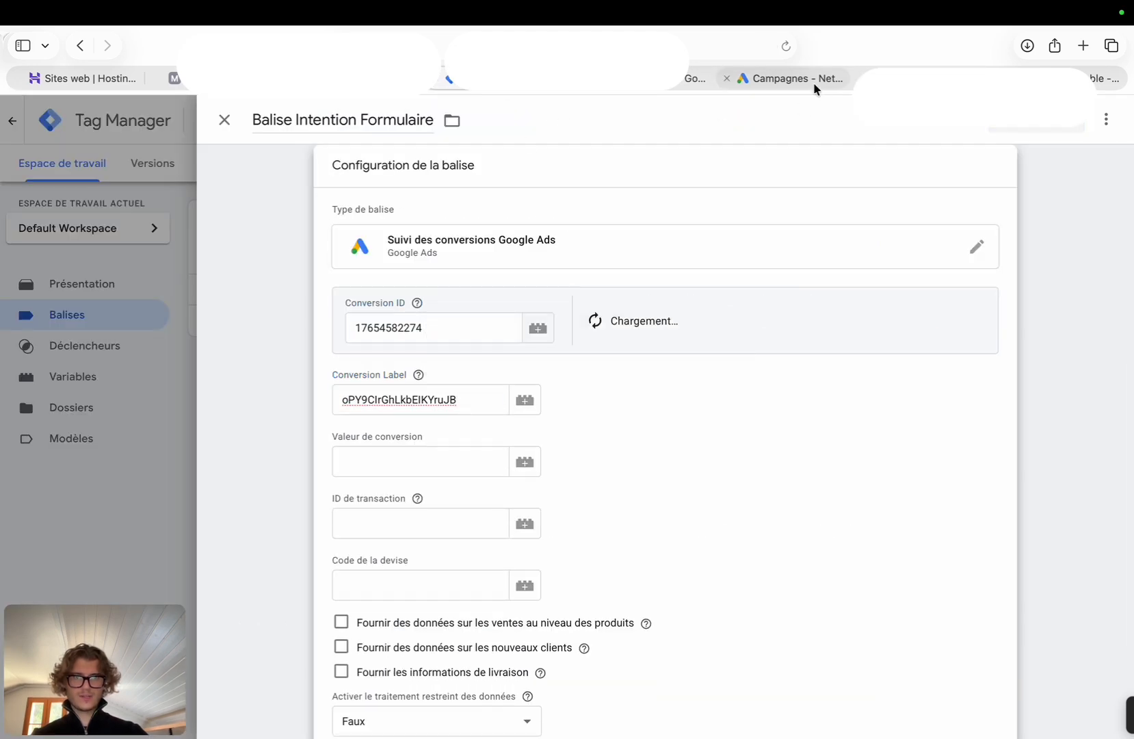
# - Add a new trigger to the Balise Intention Formulaire tag and name it Déclencheur formulaire lead clic
pyautogui.click(913, 80)
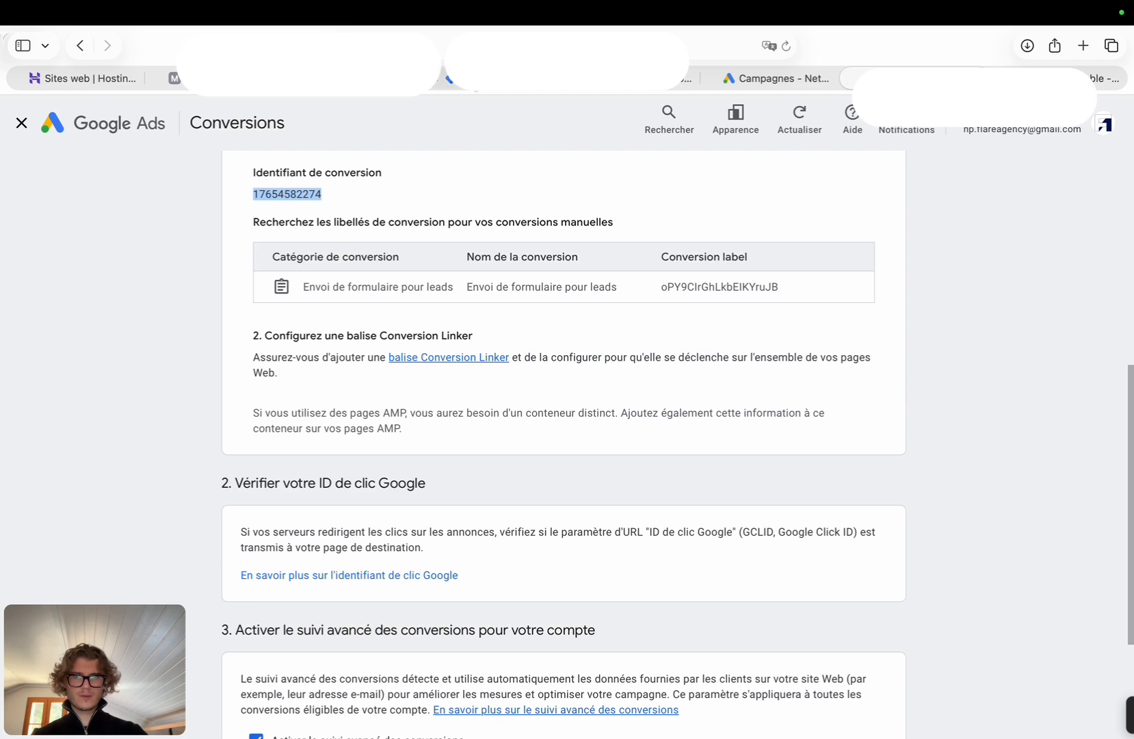
pyautogui.click(476, 83)
pyautogui.scroll(-6, 741, 303)
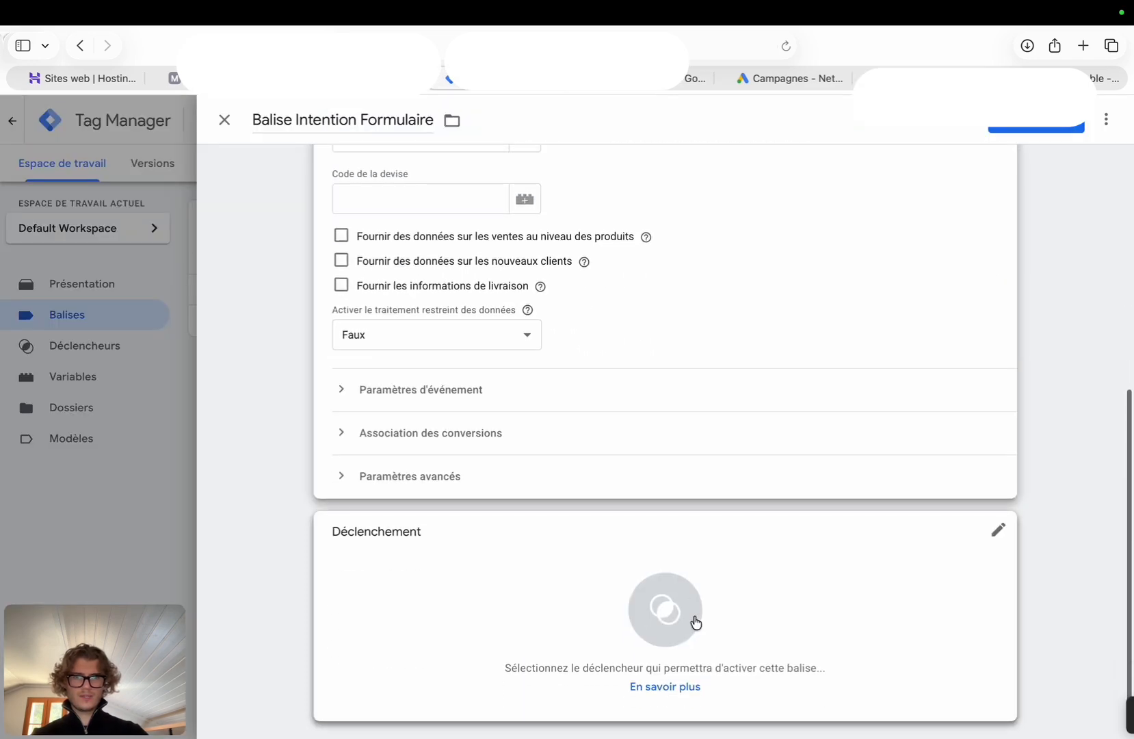
pyautogui.click(695, 622)
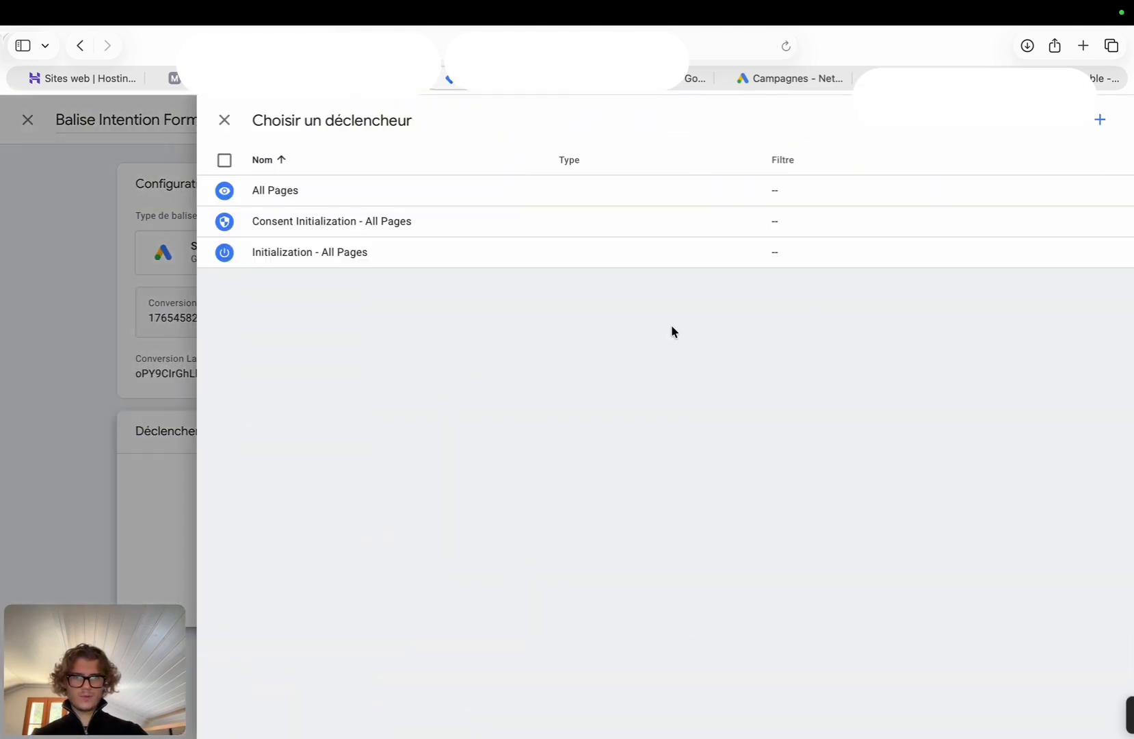
pyautogui.click(1100, 124)
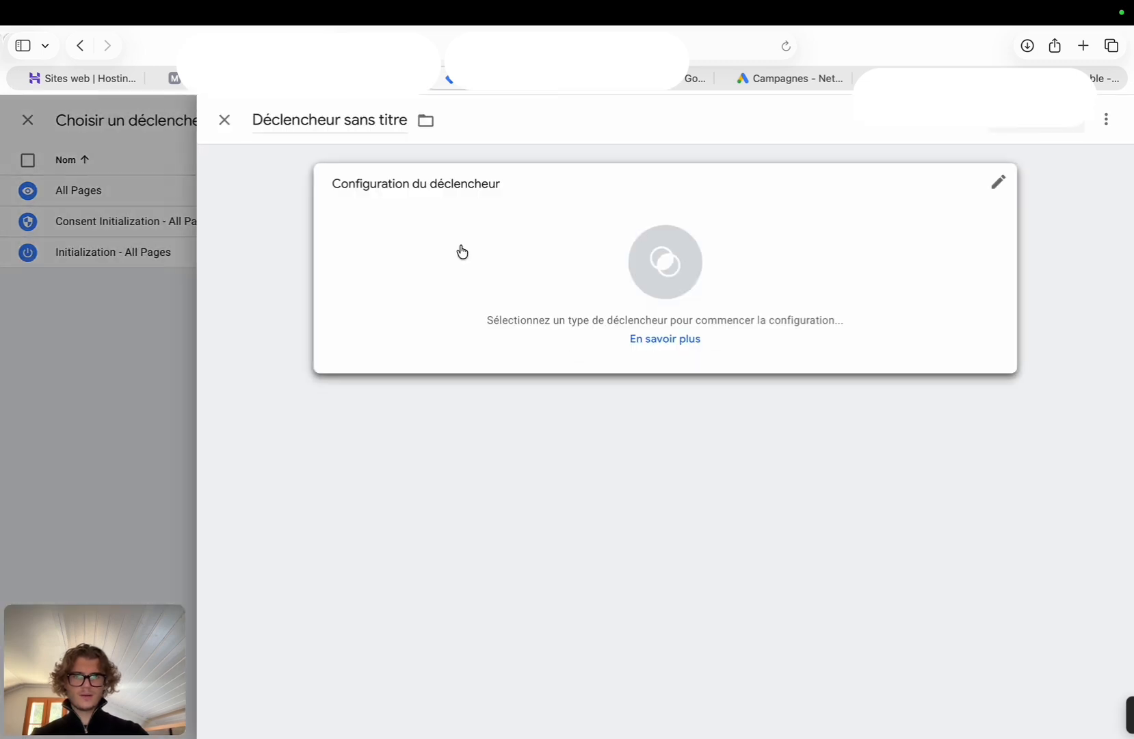
pyautogui.click(357, 123)
pyautogui.moveTo(345, 124); pyautogui.dragTo(421, 125)
pyautogui.write('formulaire')
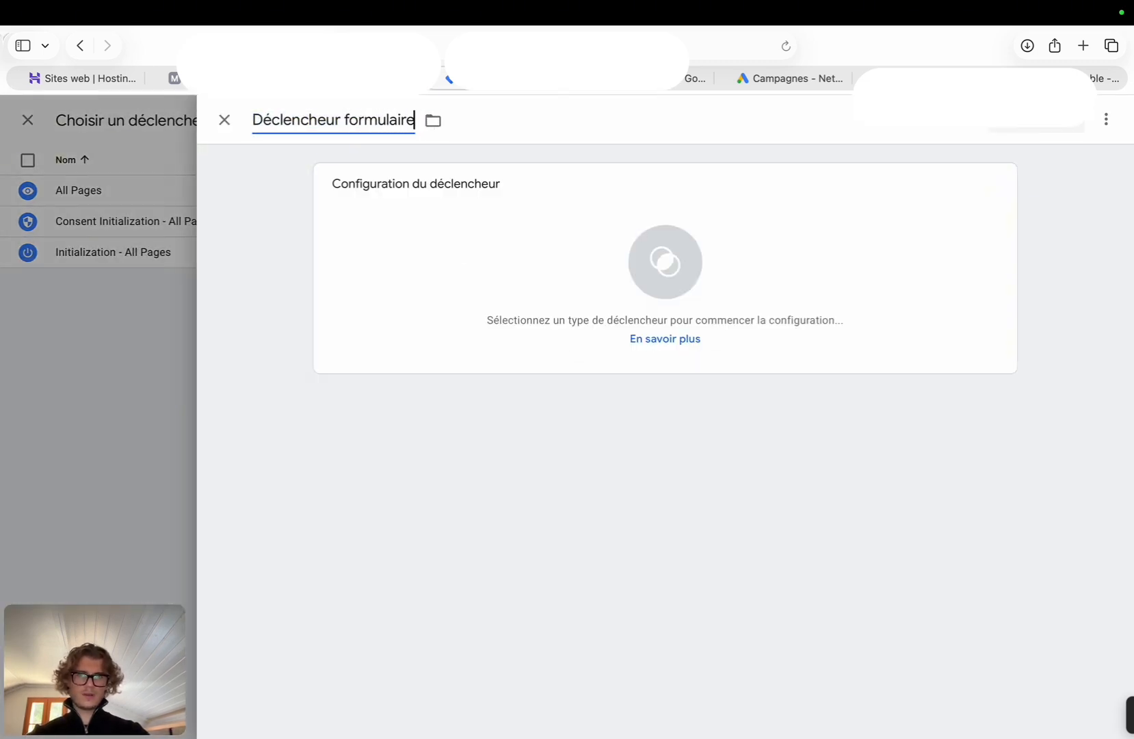
pyautogui.write(' lead clic')
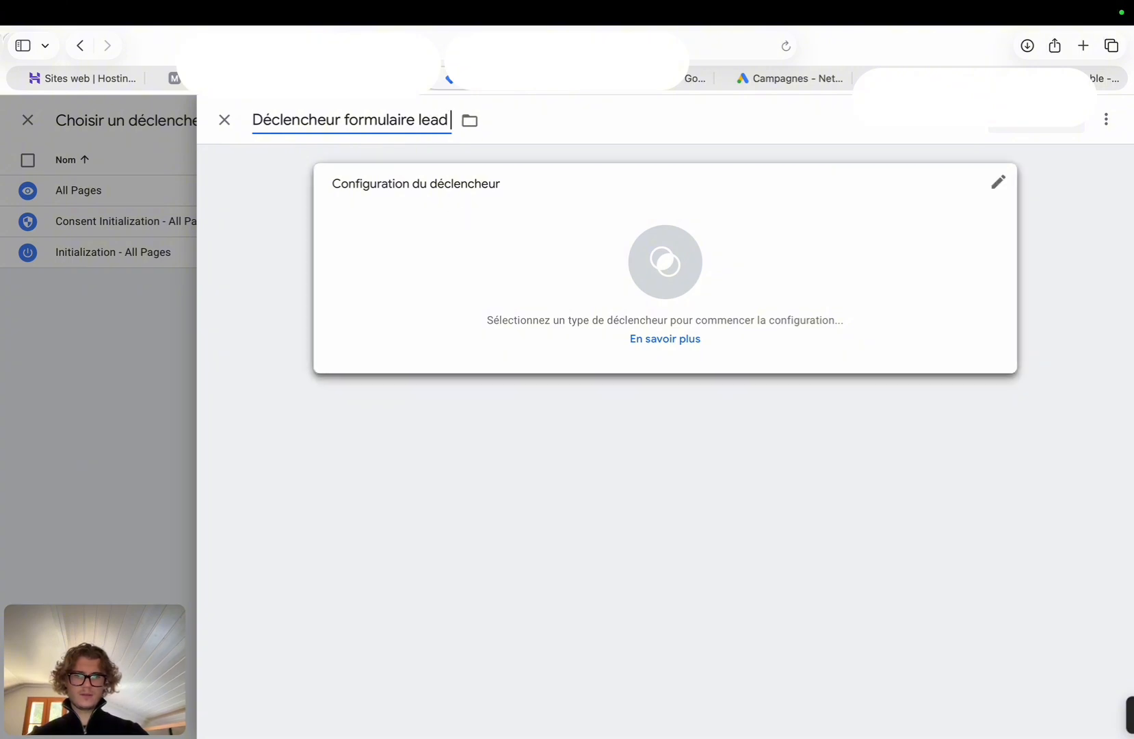
# - Set the trigger type to the click trigger Tous les éléments
pyautogui.click(478, 343)
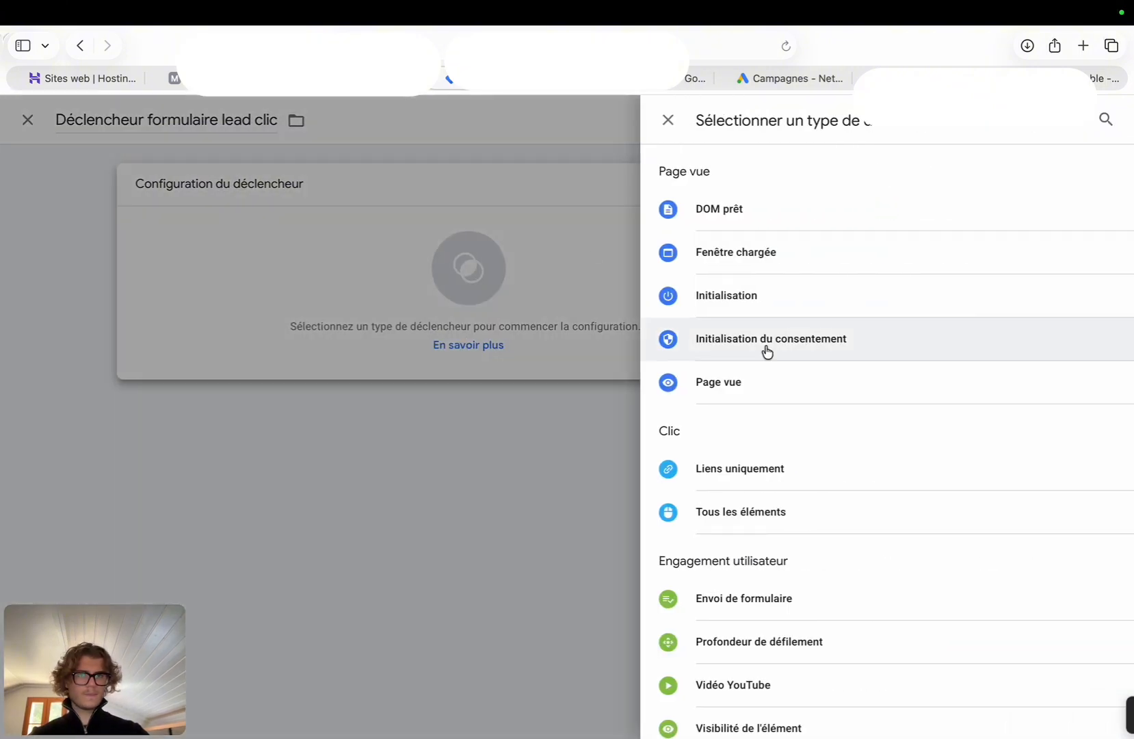
pyautogui.scroll(-2, 802, 496)
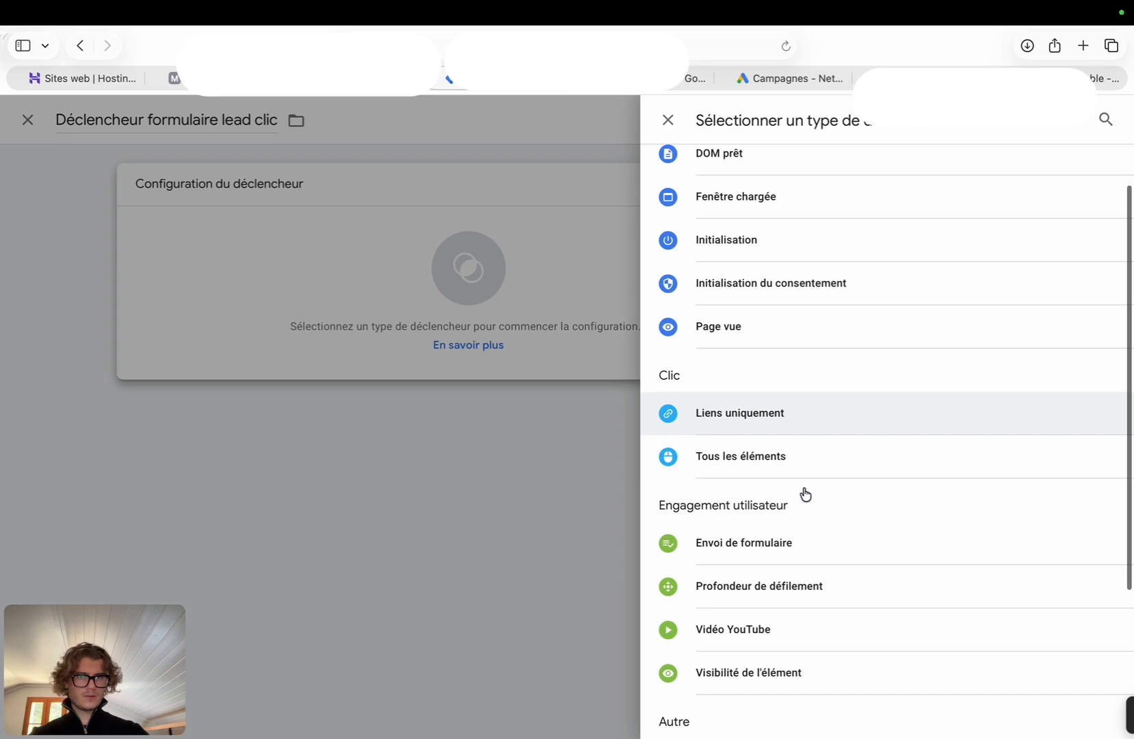
pyautogui.scroll(-5, 809, 462)
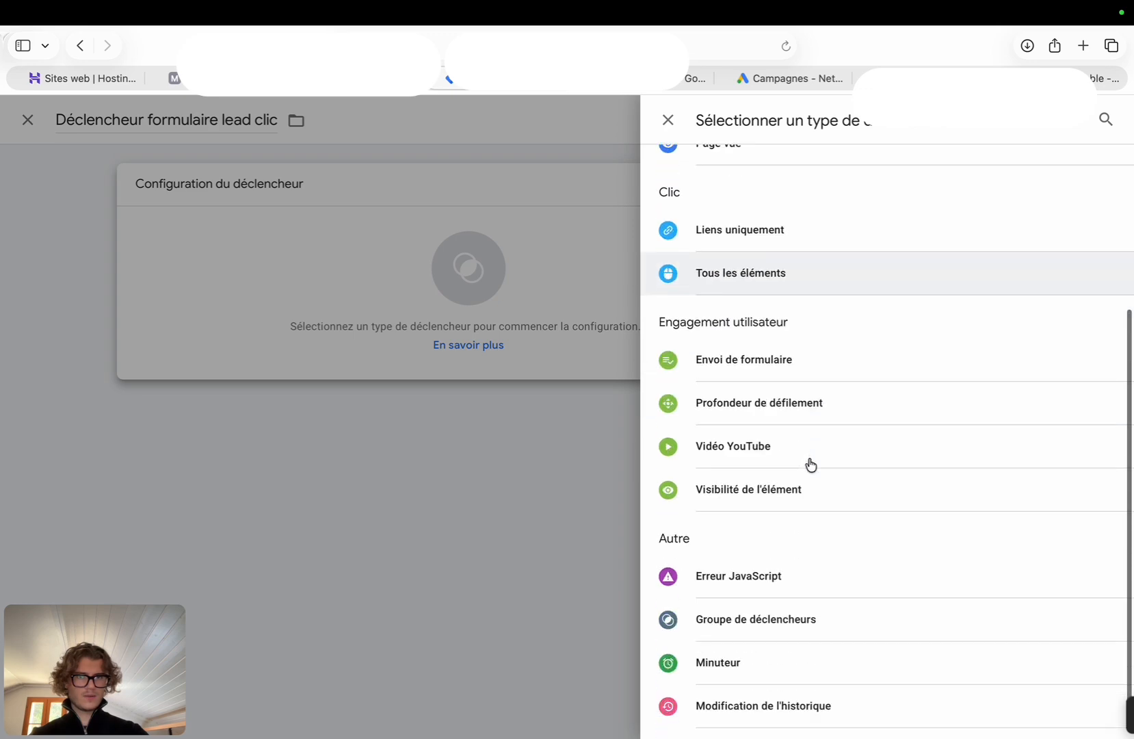
pyautogui.scroll(4, 807, 445)
pyautogui.click(803, 419)
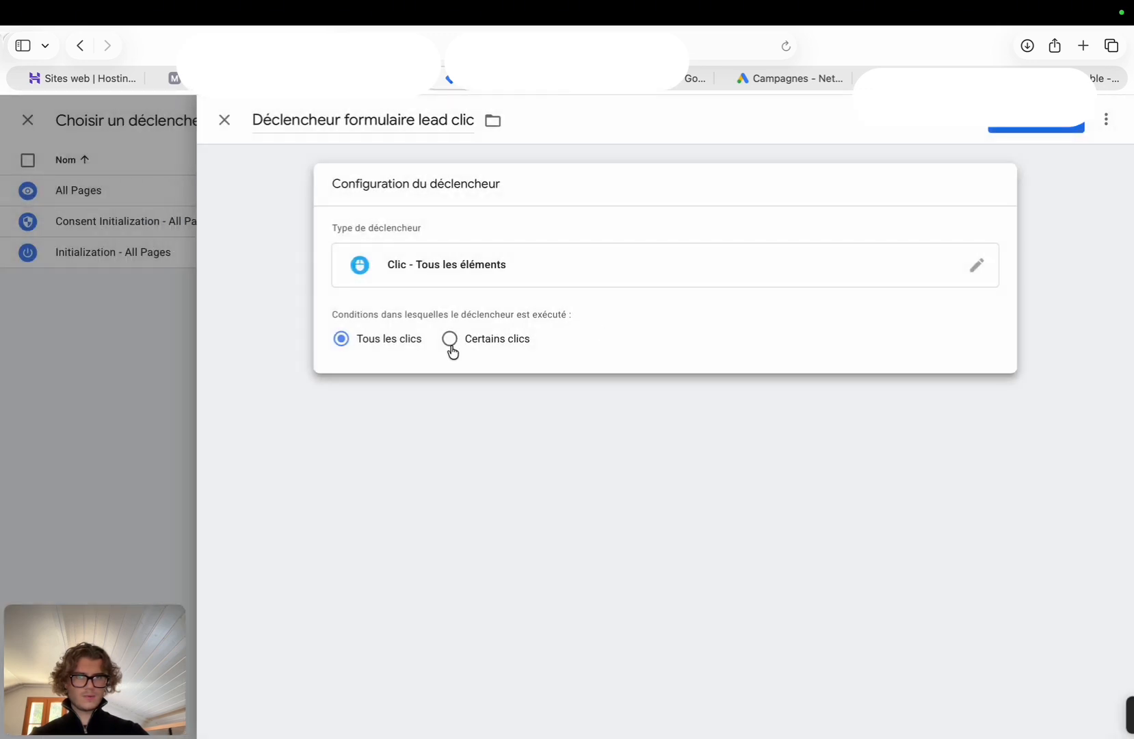
# - Limit the trigger to Certains clics and use the built-in Click Text variable for its condition
pyautogui.click(450, 346)
pyautogui.click(412, 402)
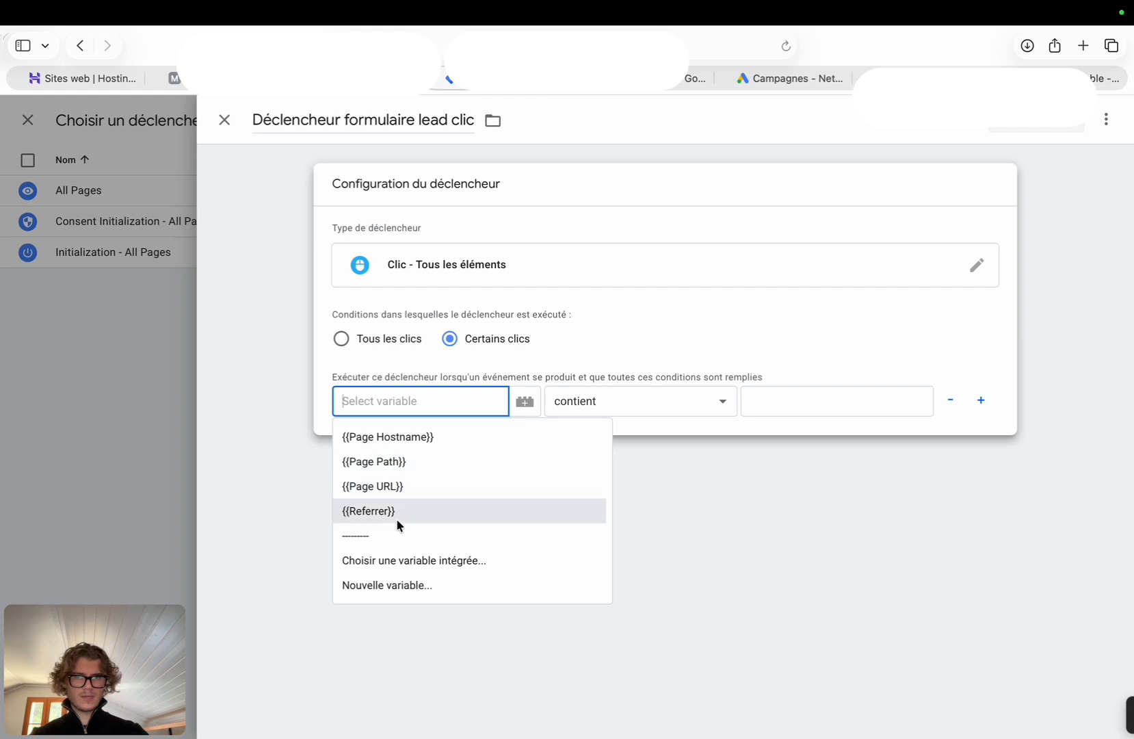
pyautogui.click(394, 560)
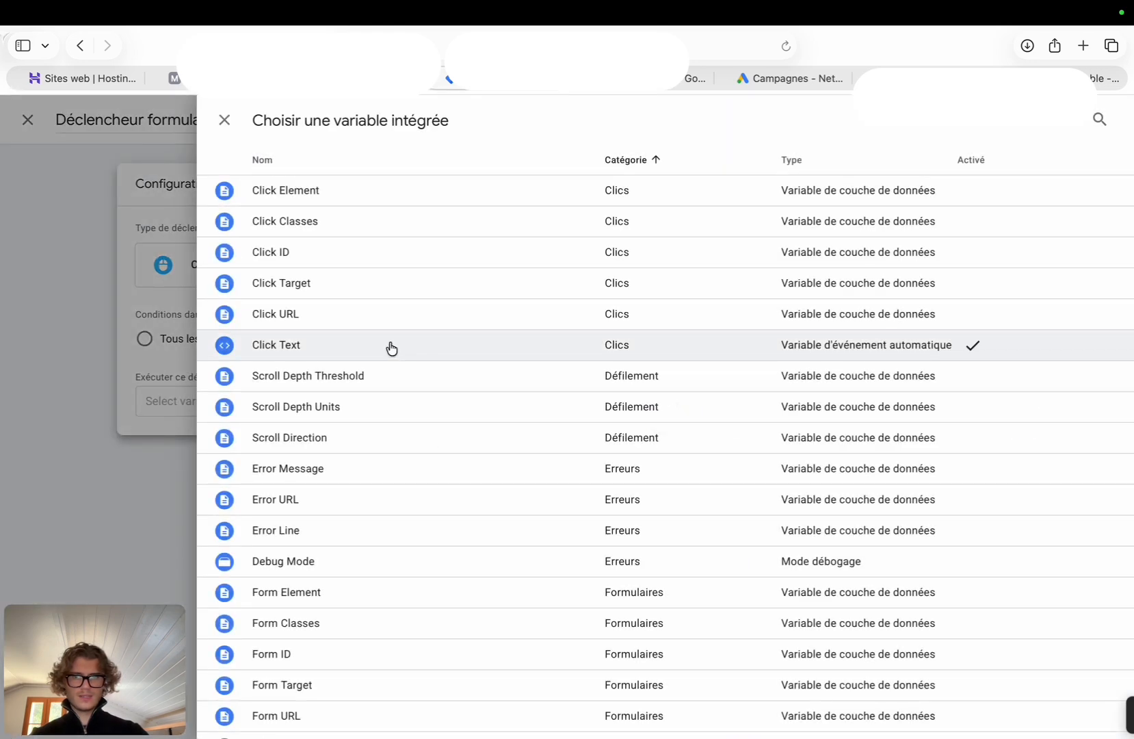
pyautogui.click(391, 347)
# - Check the quote button's wording on the website, set the Click Text condition to contient Obtenir, and save the trigger and tag
pyautogui.click(782, 405)
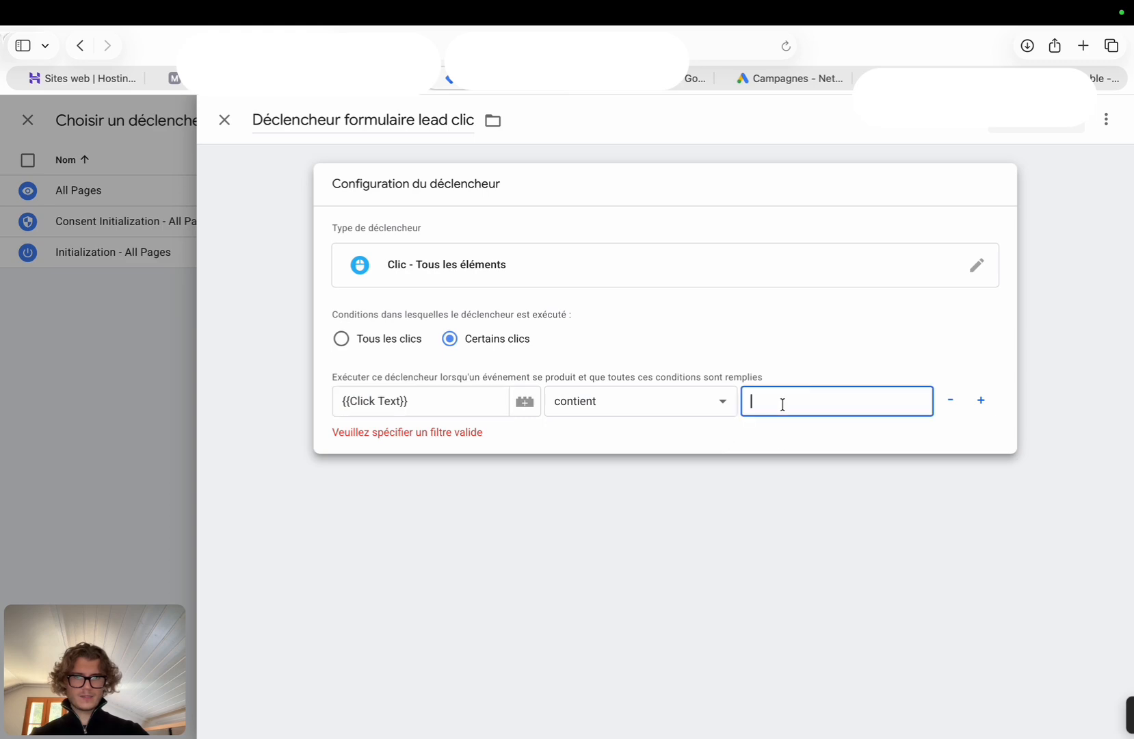
pyautogui.click(175, 78)
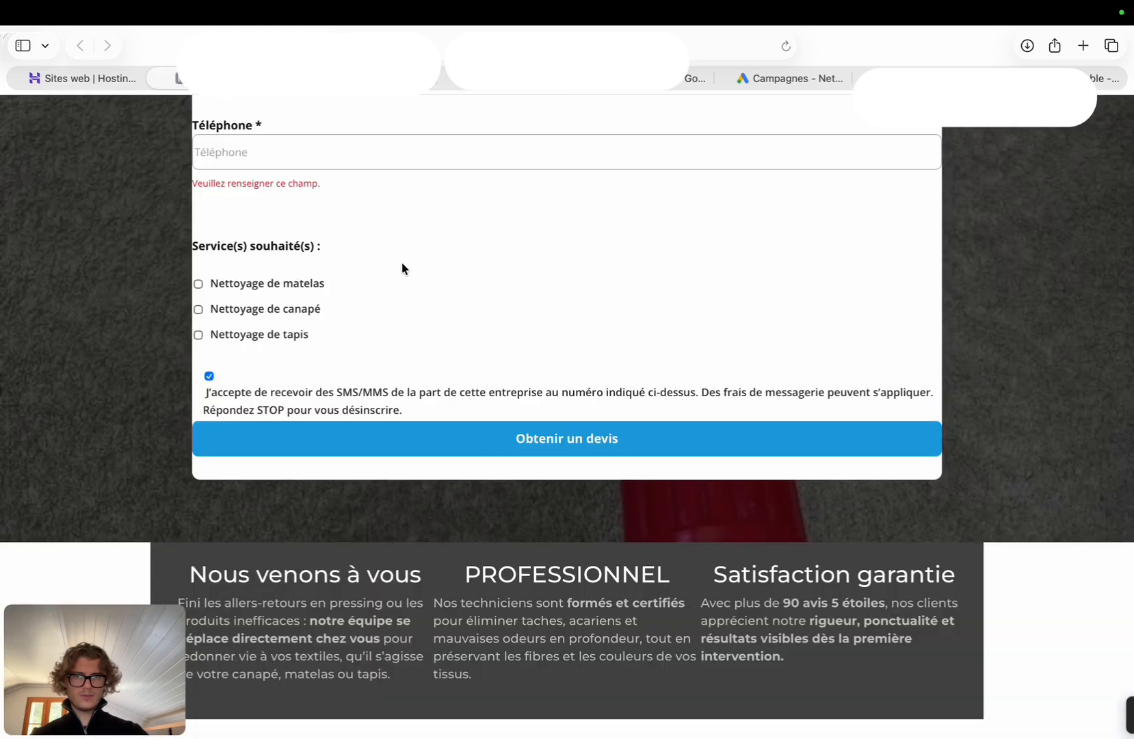
pyautogui.click(449, 78)
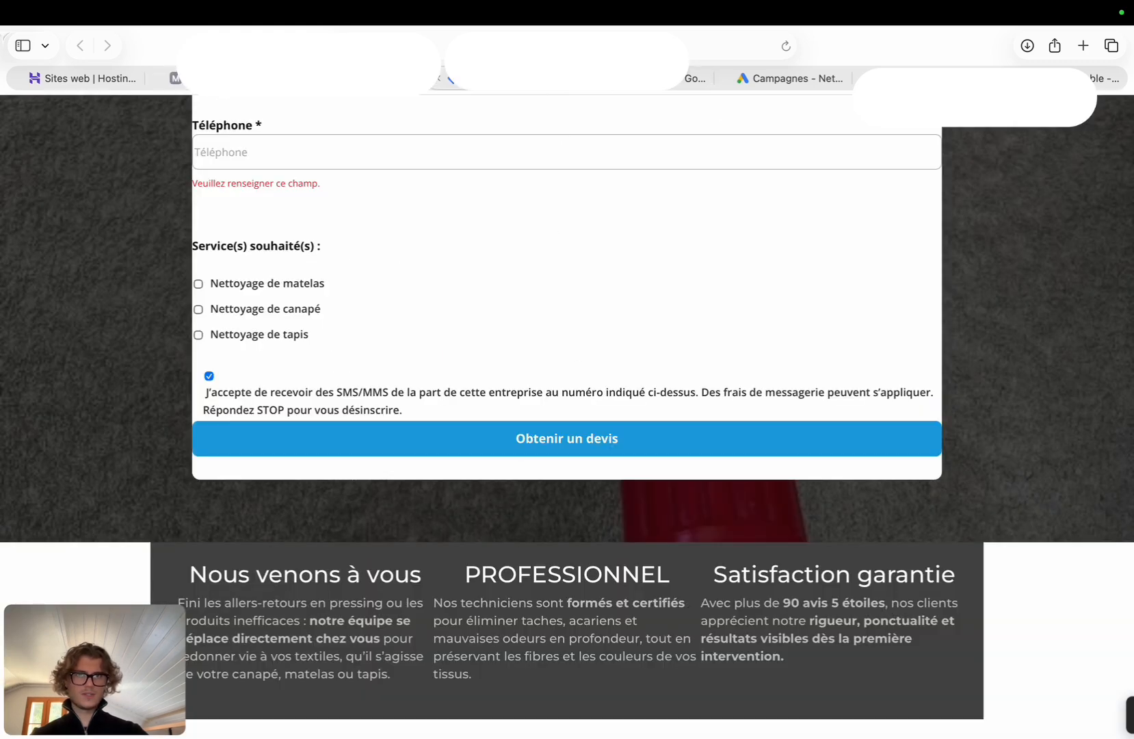
pyautogui.write('O')
pyautogui.press('BackSpace')
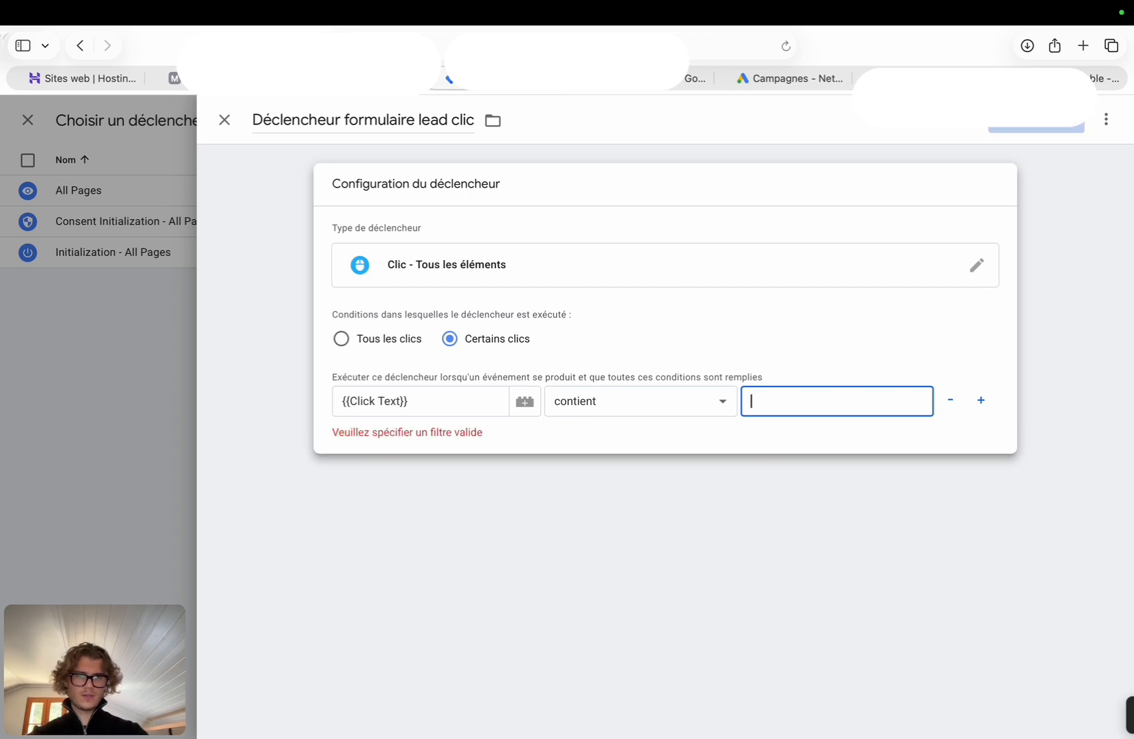
pyautogui.write('Obtenir')
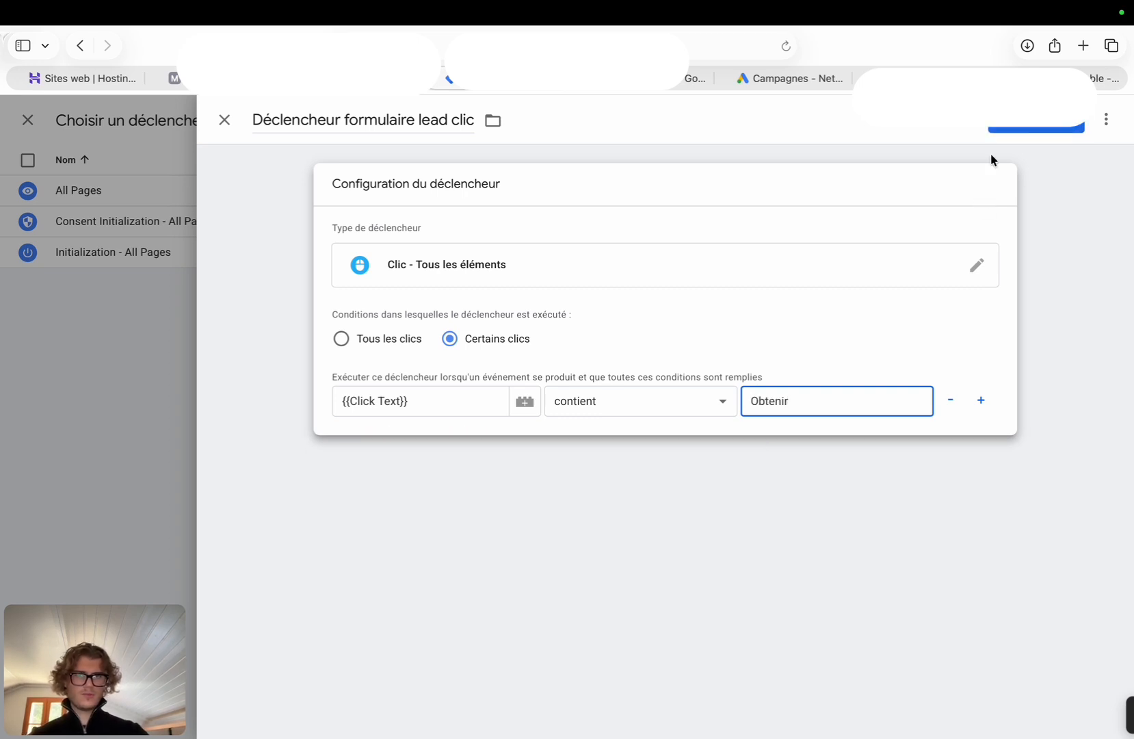
pyautogui.click(1015, 125)
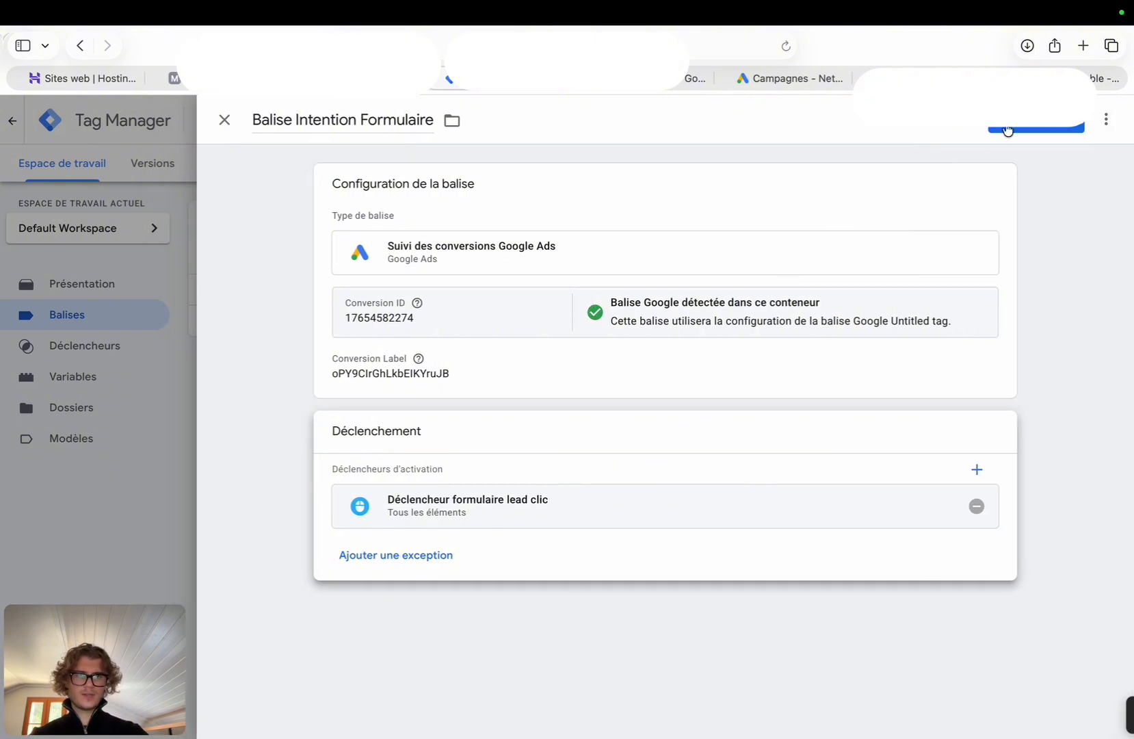
pyautogui.click(1008, 128)
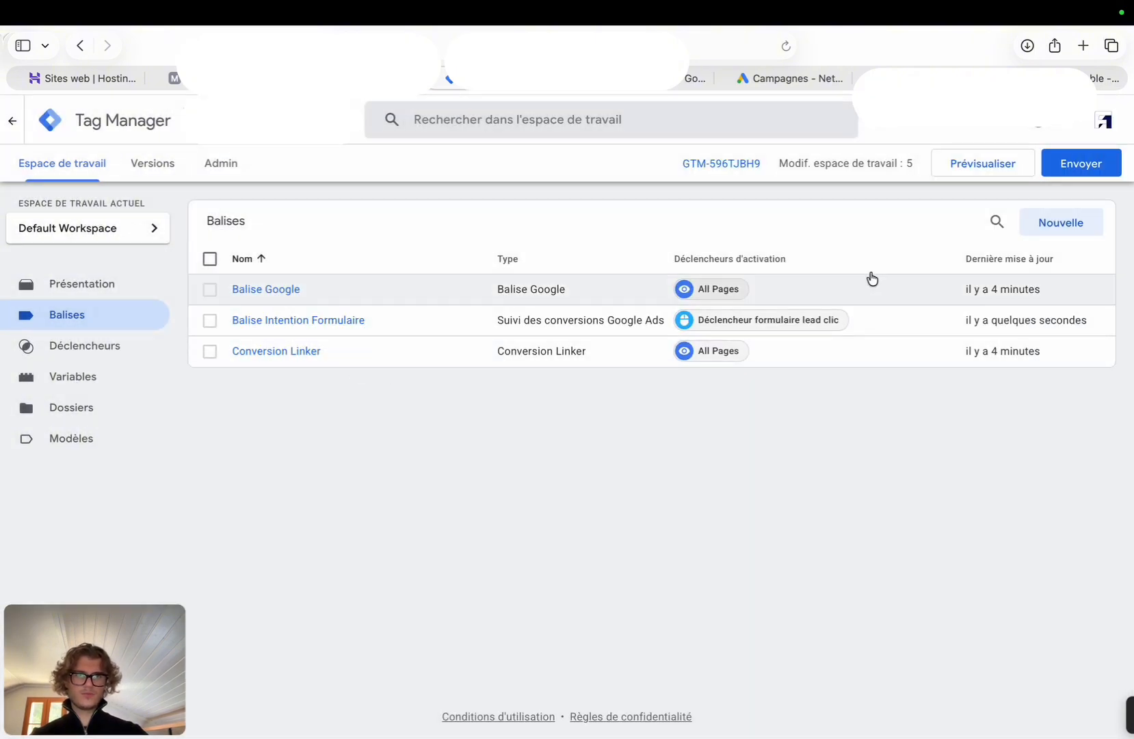
# - Create a new tag named Intention d'appel and open the choice of its tag type
pyautogui.click(1048, 226)
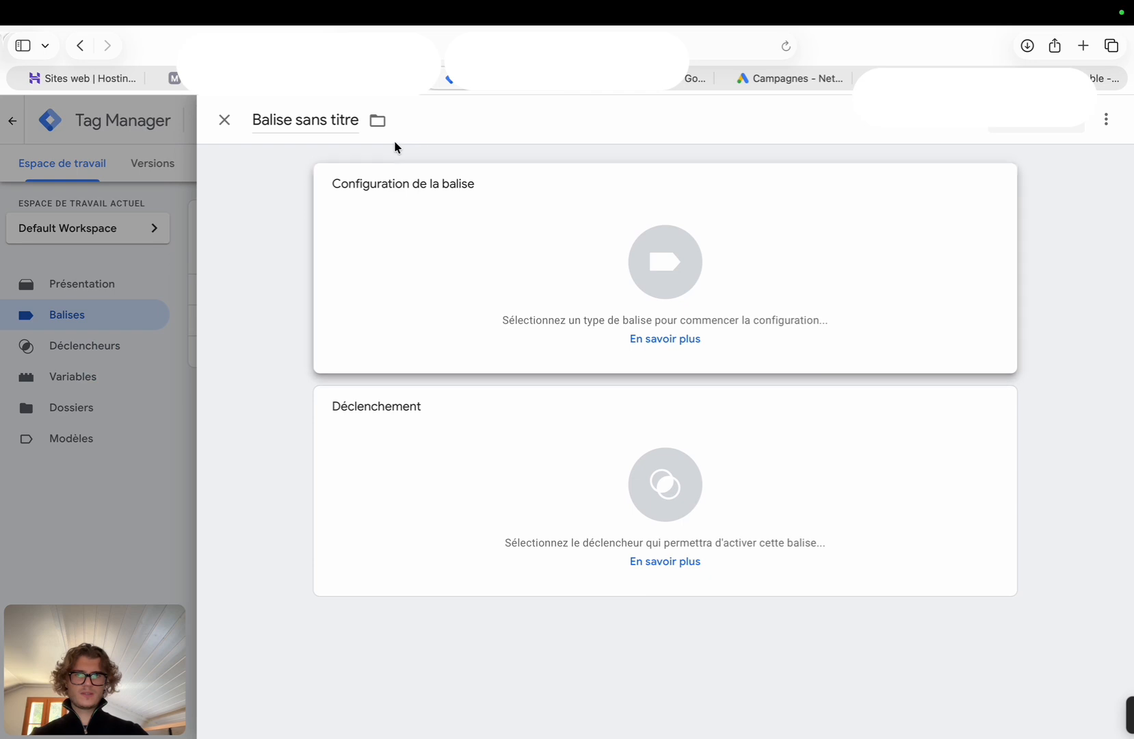
pyautogui.click(339, 114)
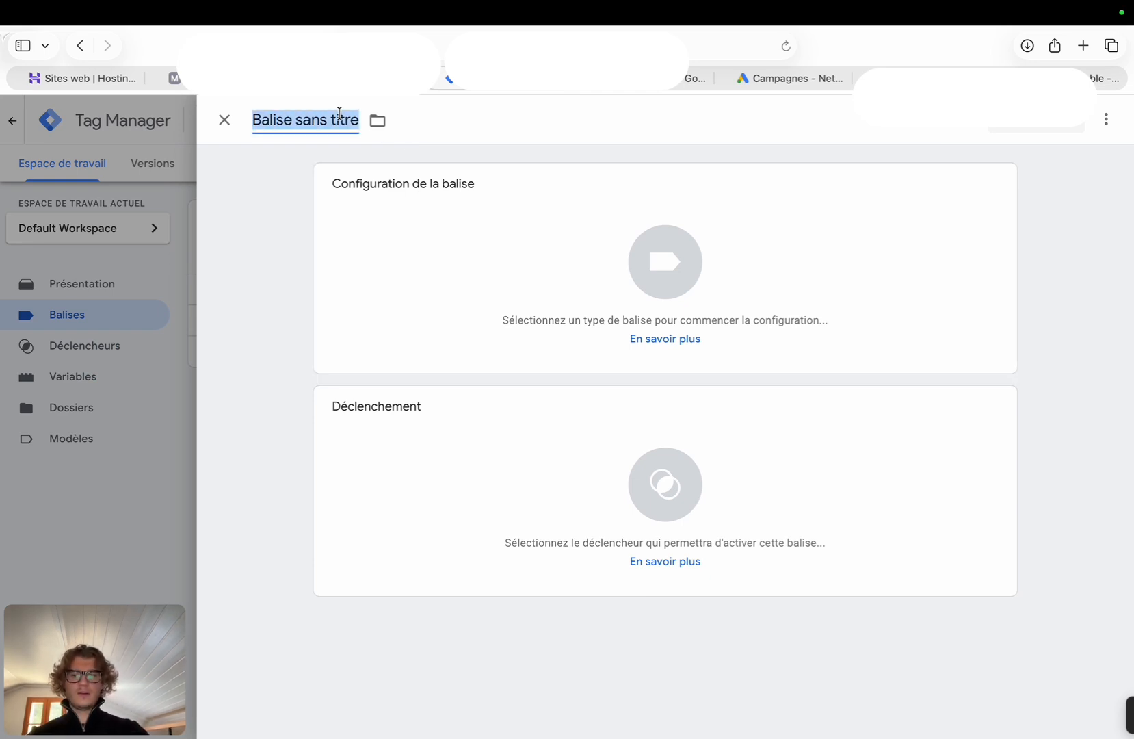
pyautogui.write('In')
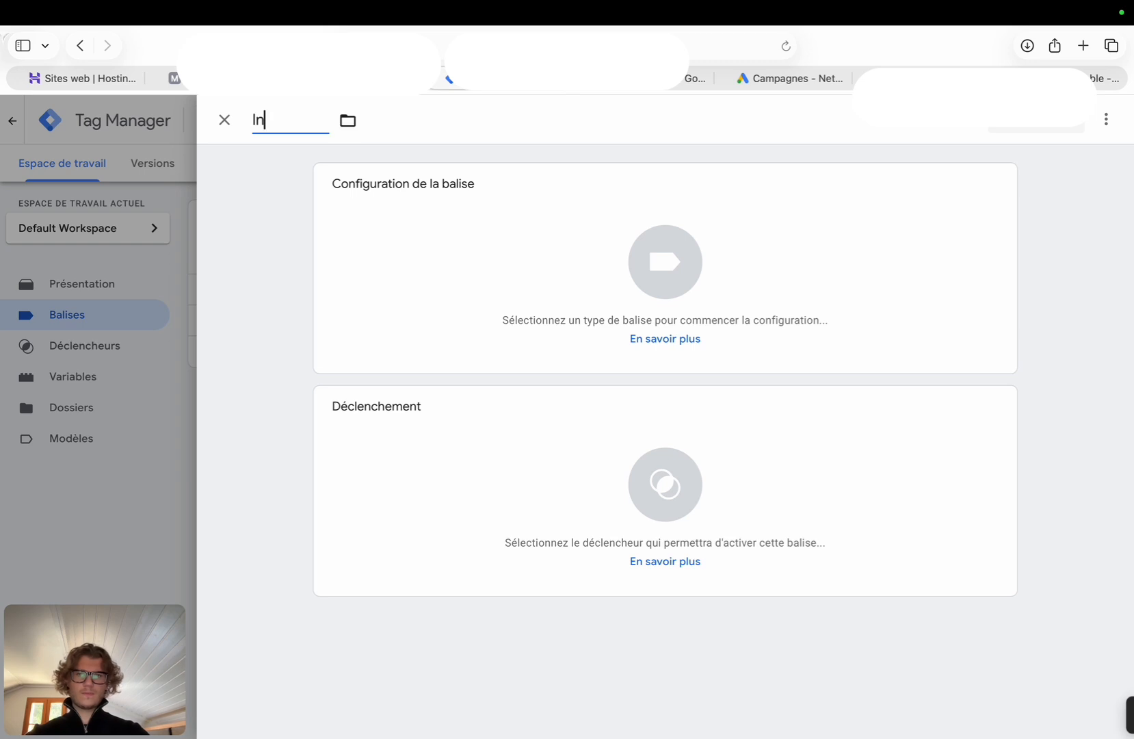
pyautogui.write('gention')
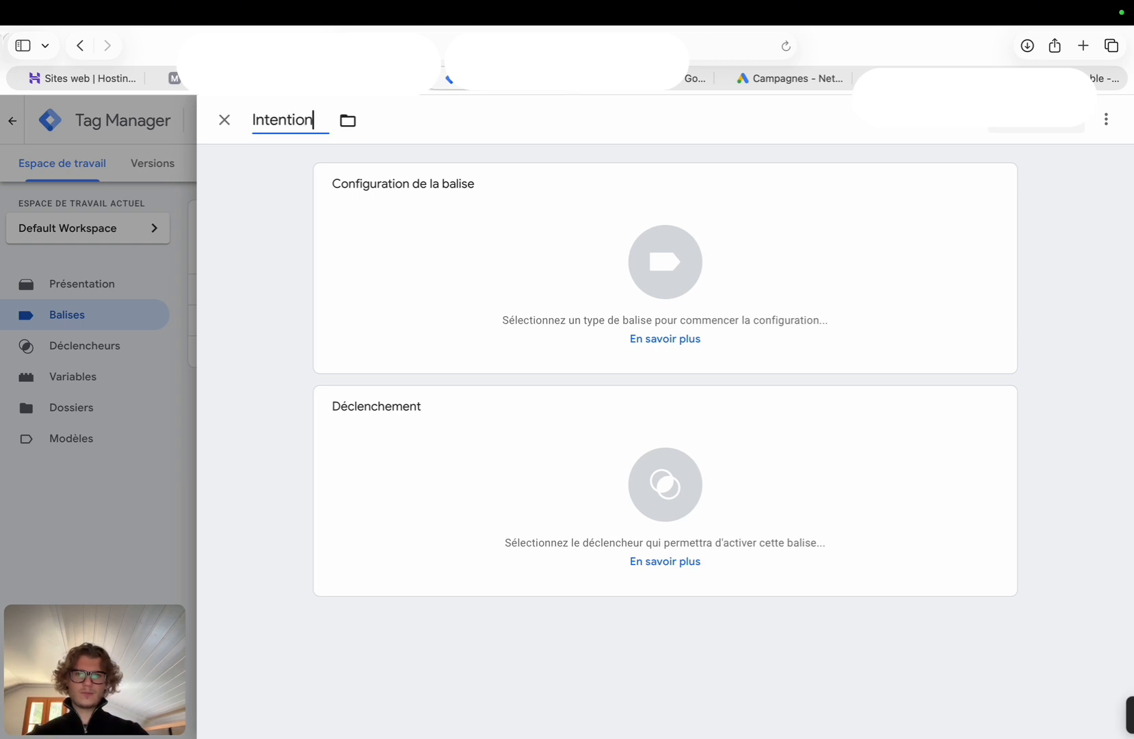
pyautogui.write(" d'appel")
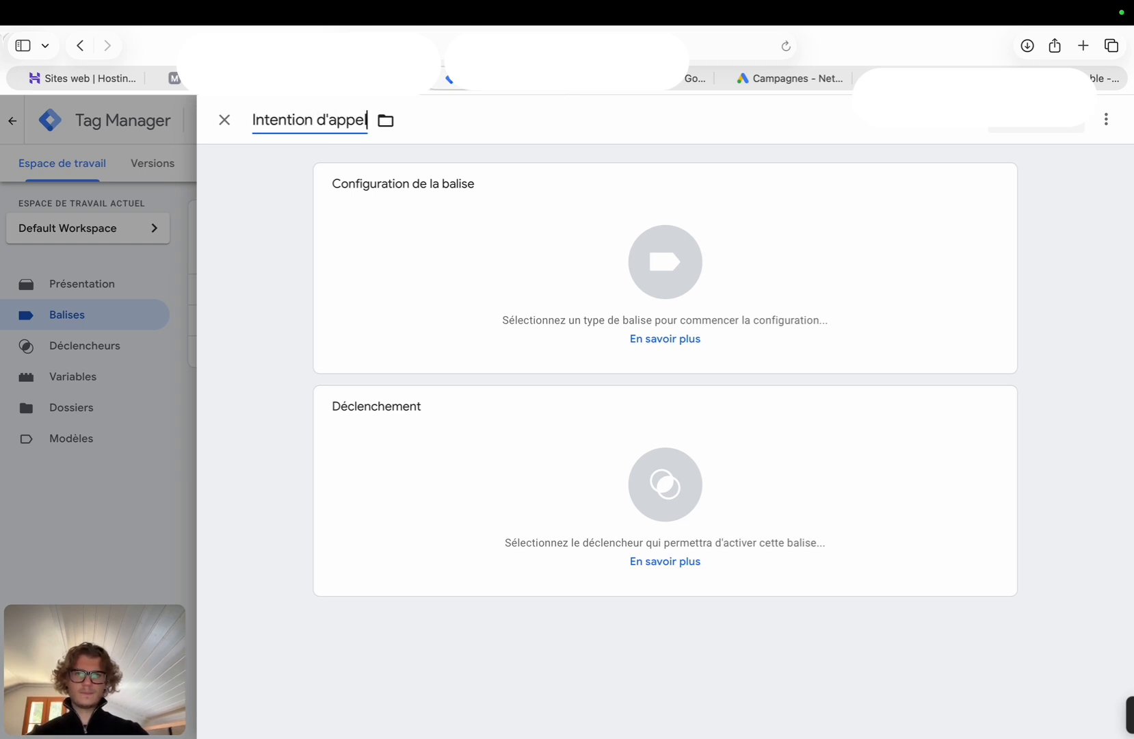
pyautogui.click(488, 225)
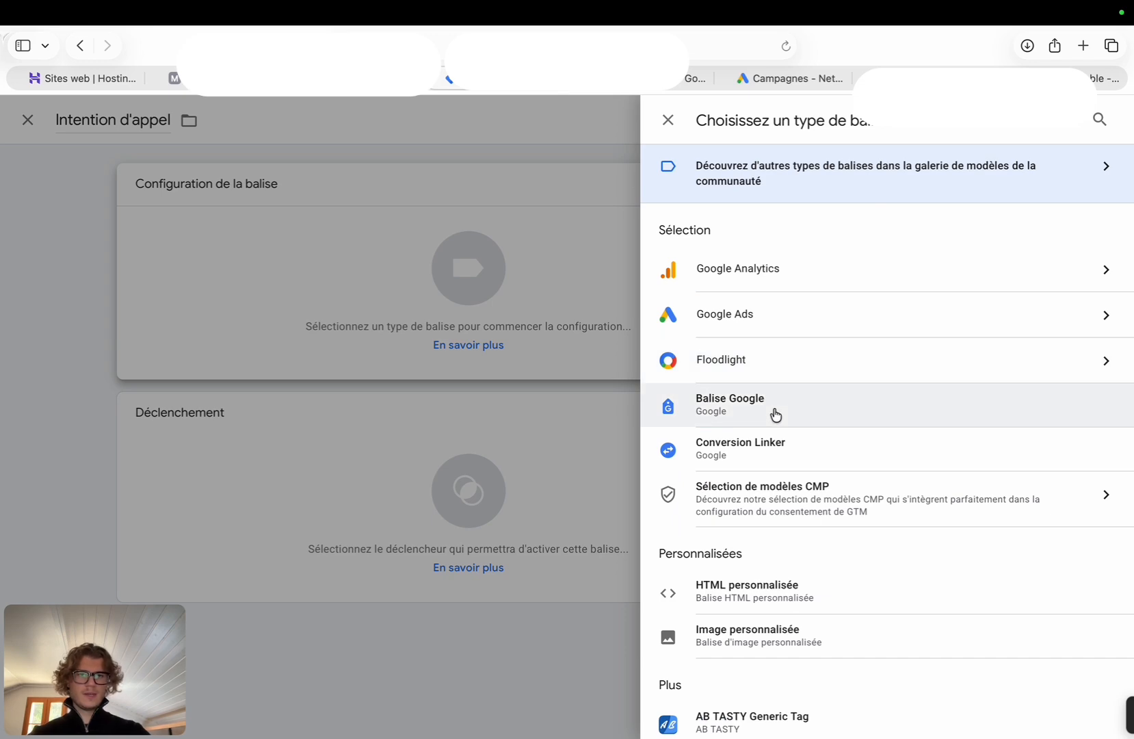
# - Switch to Google Ads and finish the setup of the Envoi de formulaire pour leads conversion action
pyautogui.click(777, 85)
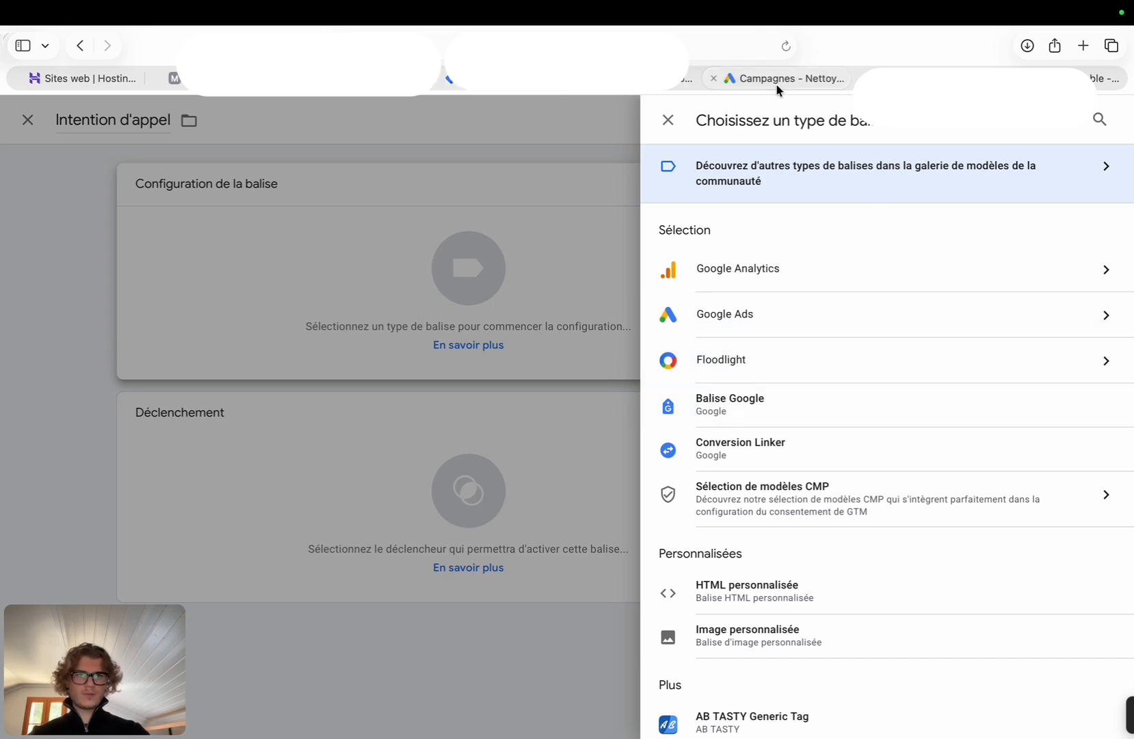
pyautogui.click(906, 80)
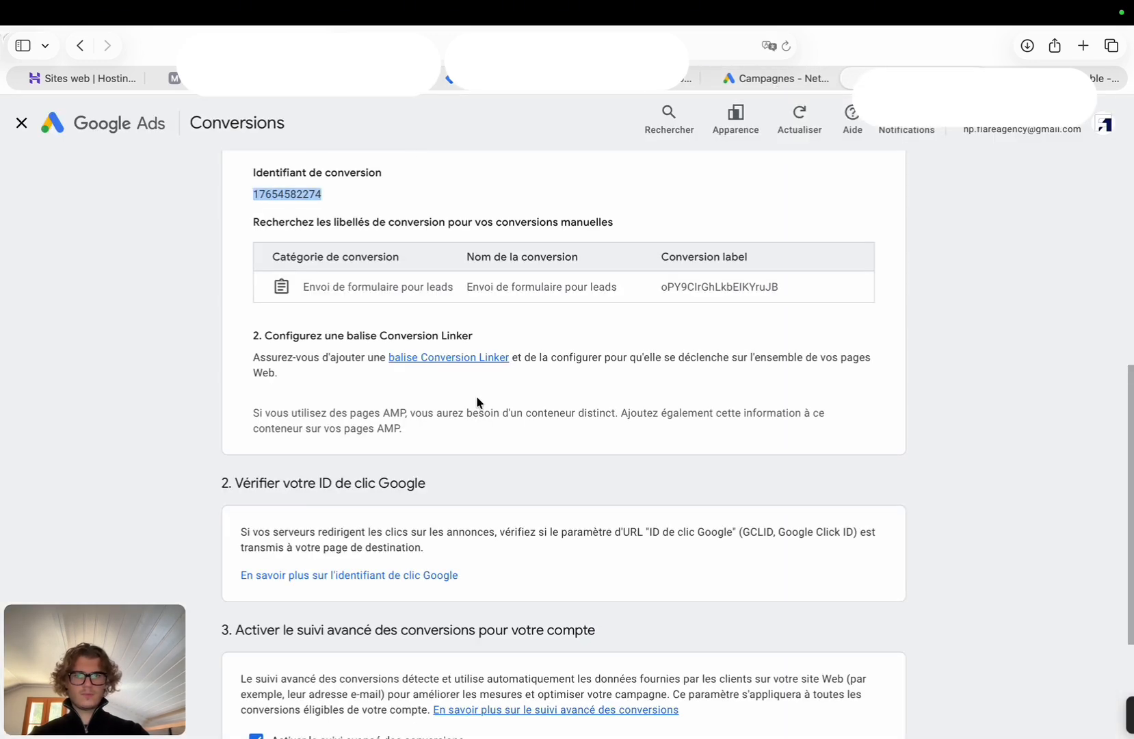
pyautogui.scroll(-3, 476, 400)
pyautogui.click(304, 669)
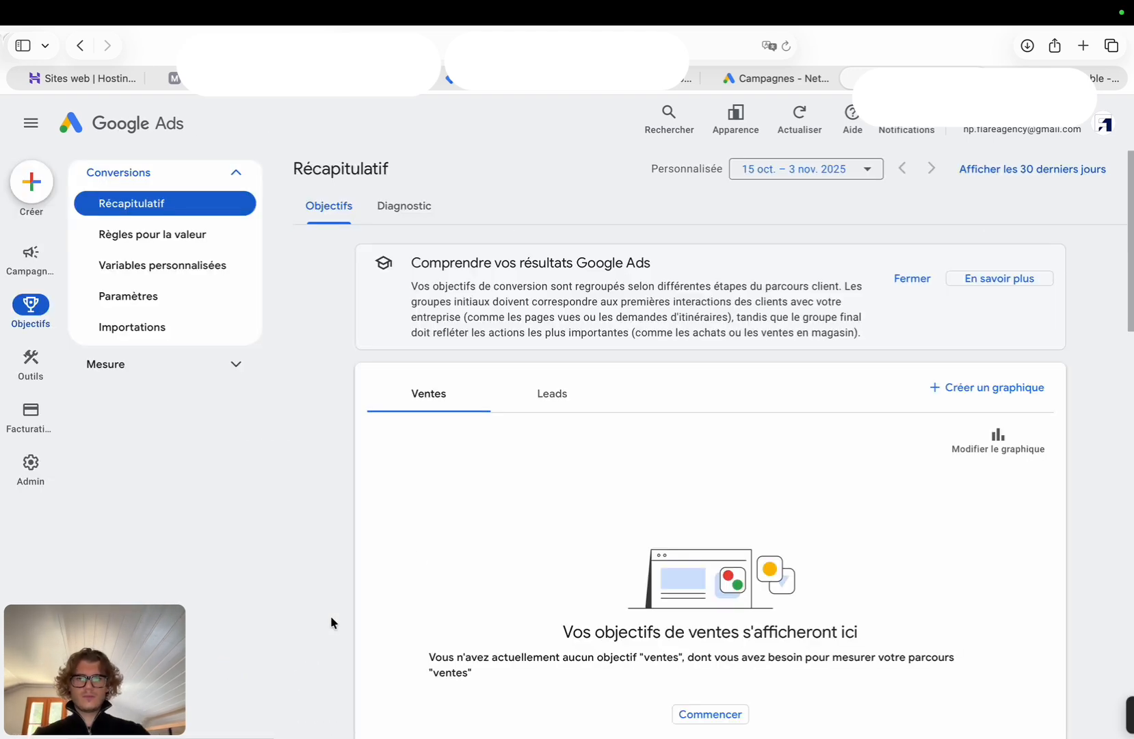
# - Start a new conversion action in the Lead par téléphone category and open the selection of its measuring event
pyautogui.scroll(-7, 934, 417)
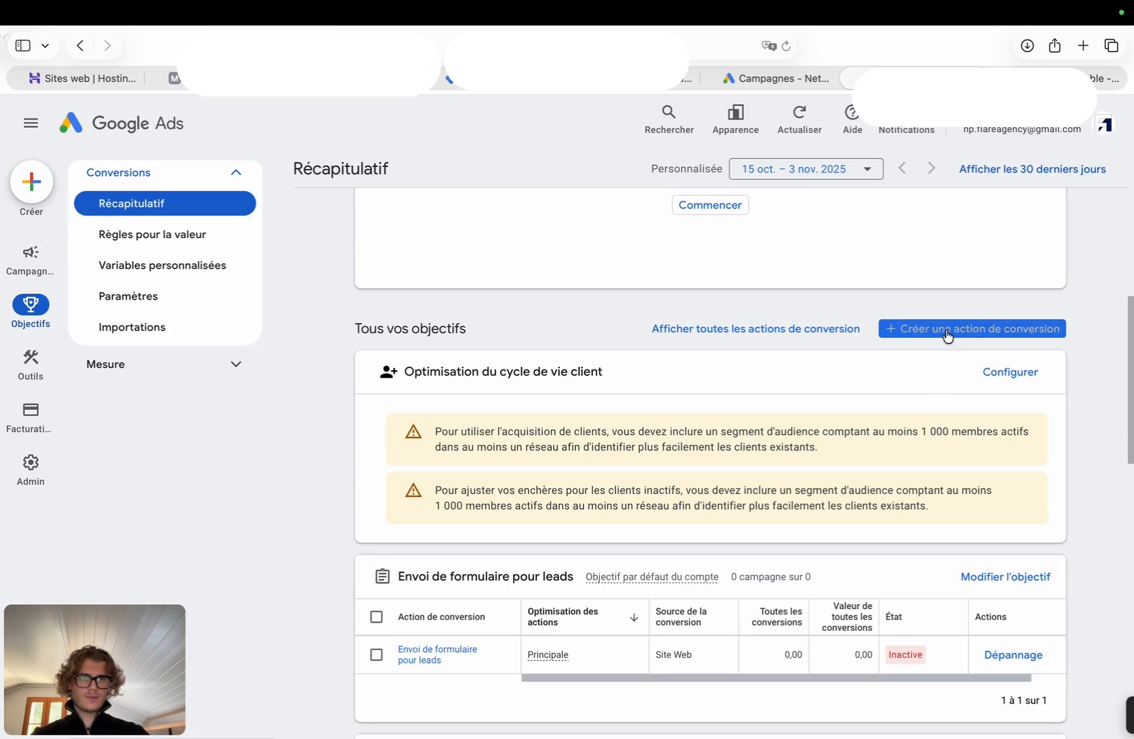
pyautogui.click(947, 332)
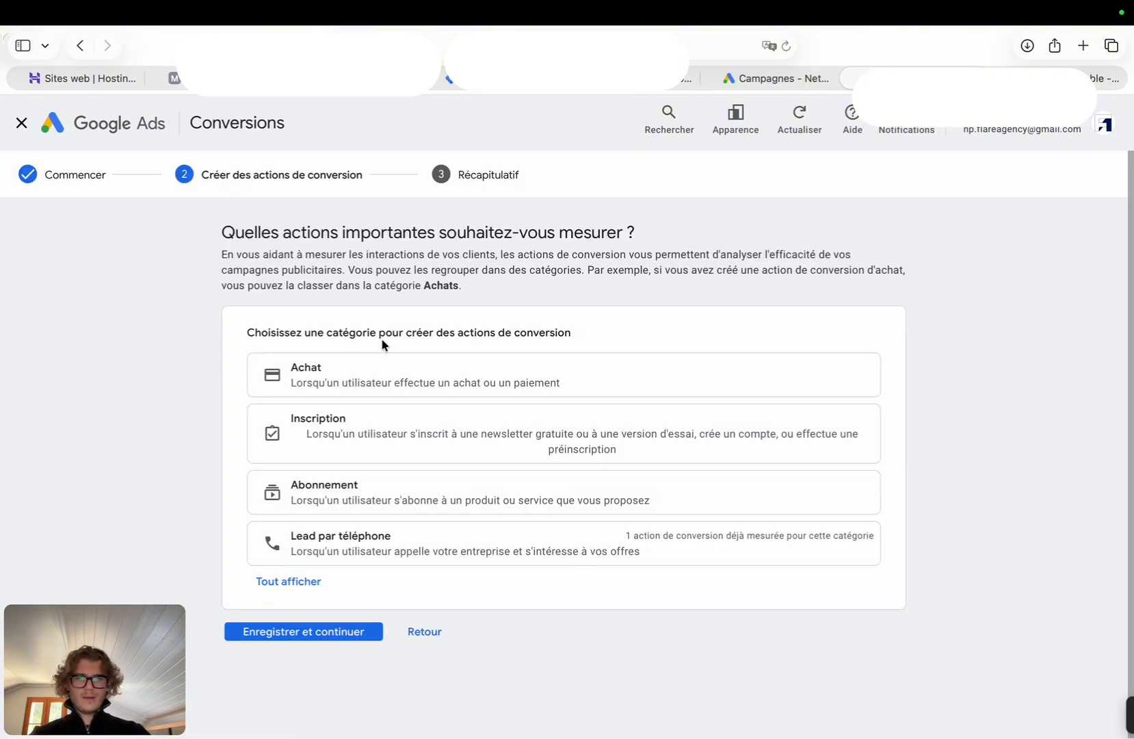
pyautogui.click(333, 536)
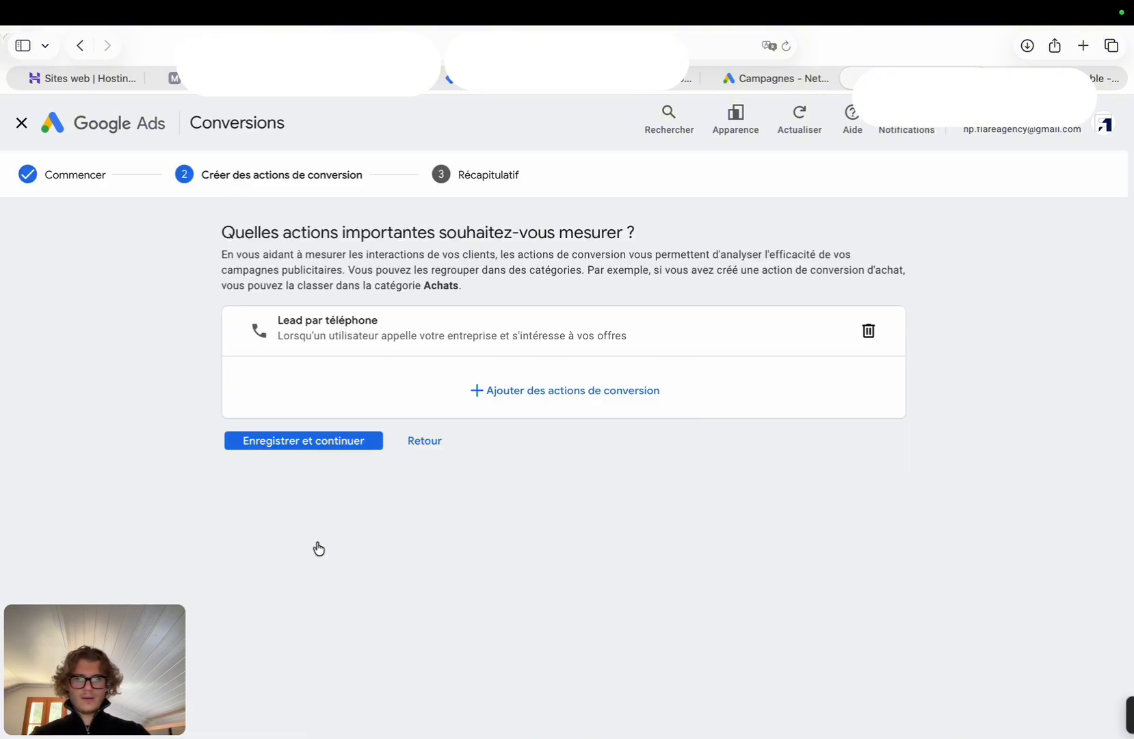
pyautogui.click(475, 391)
pyautogui.click(490, 467)
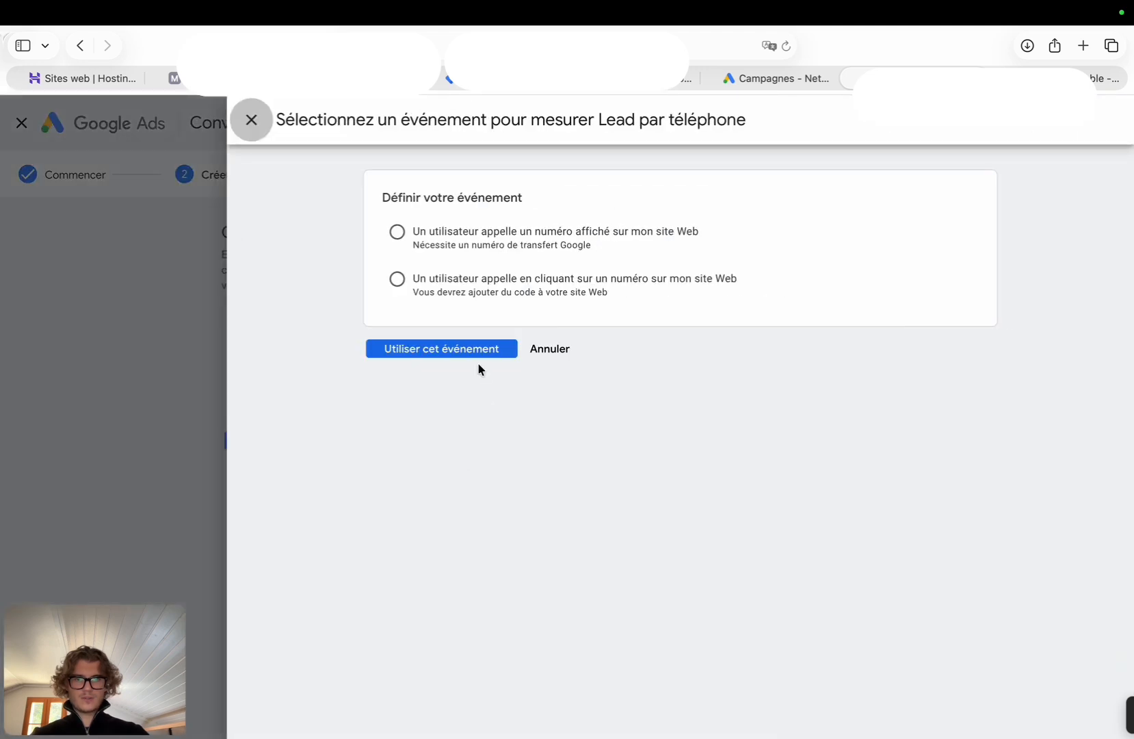
# - Measure Lead par téléphone by calls from clicking a number on the website, save it and display the Google Tag Manager setup instructions
pyautogui.click(461, 292)
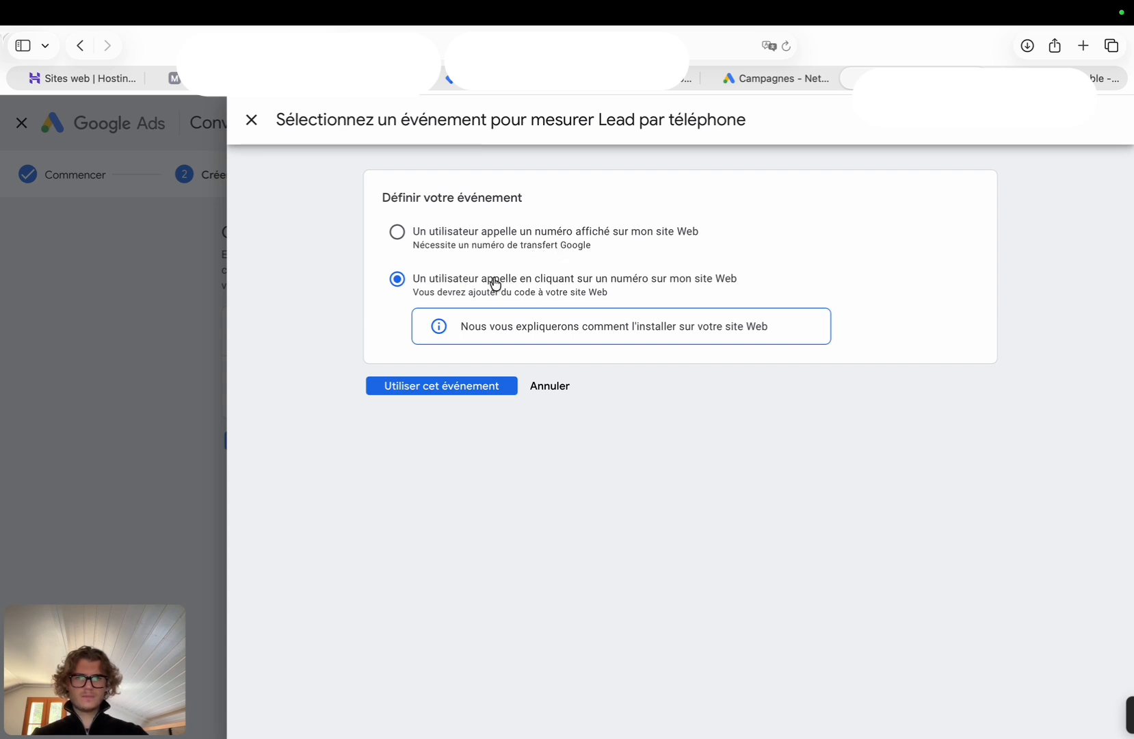
pyautogui.click(441, 387)
pyautogui.click(348, 537)
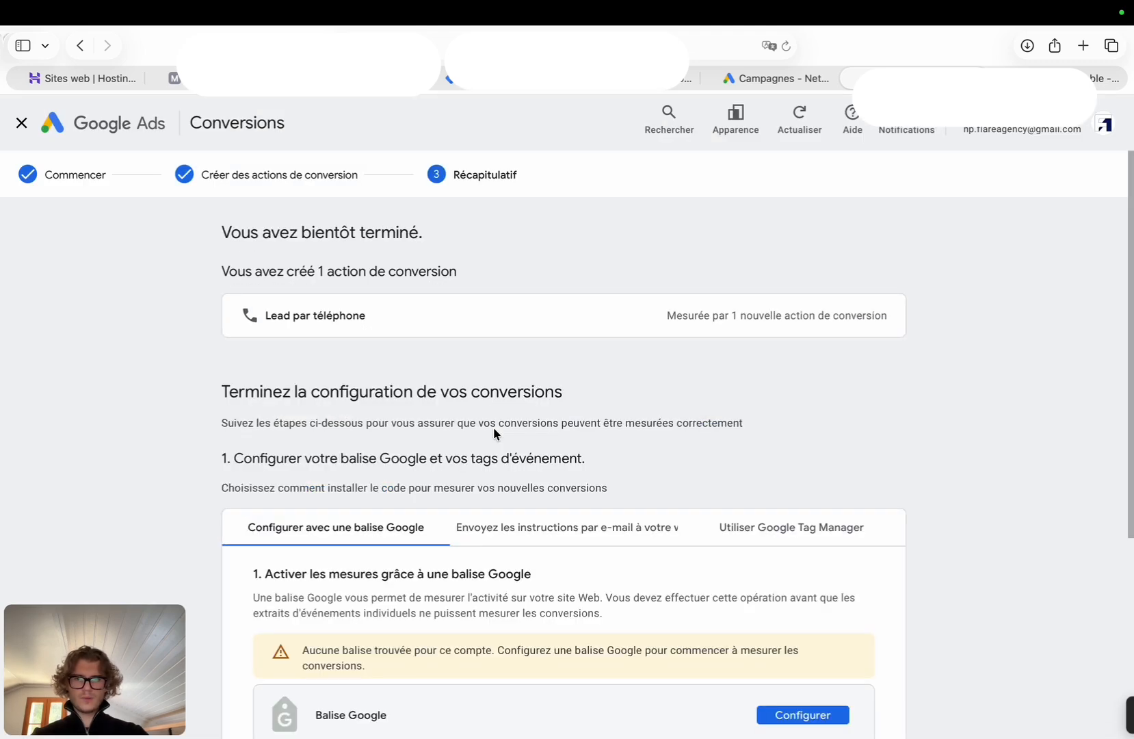
pyautogui.scroll(-3, 608, 430)
pyautogui.click(766, 419)
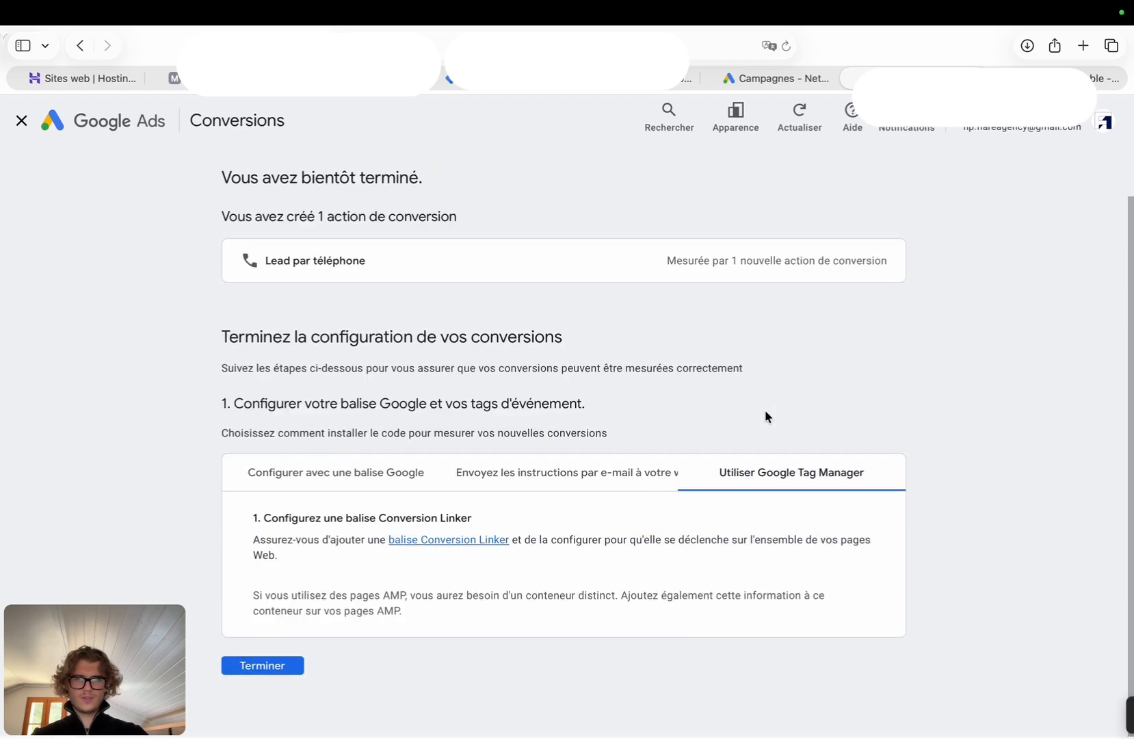
# - Finish the conversion setup and open the Annonce Appel Direct action under the Lead par téléphone goal
pyautogui.click(254, 673)
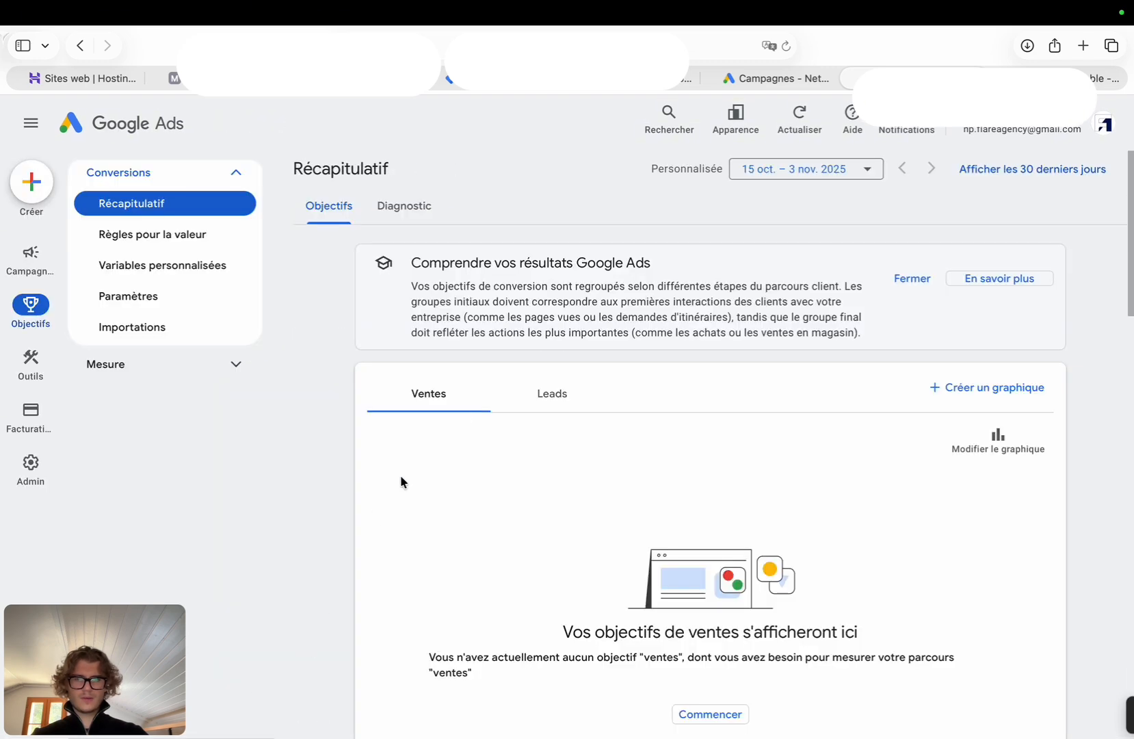
pyautogui.scroll(-15, 480, 398)
pyautogui.scroll(-10, 458, 488)
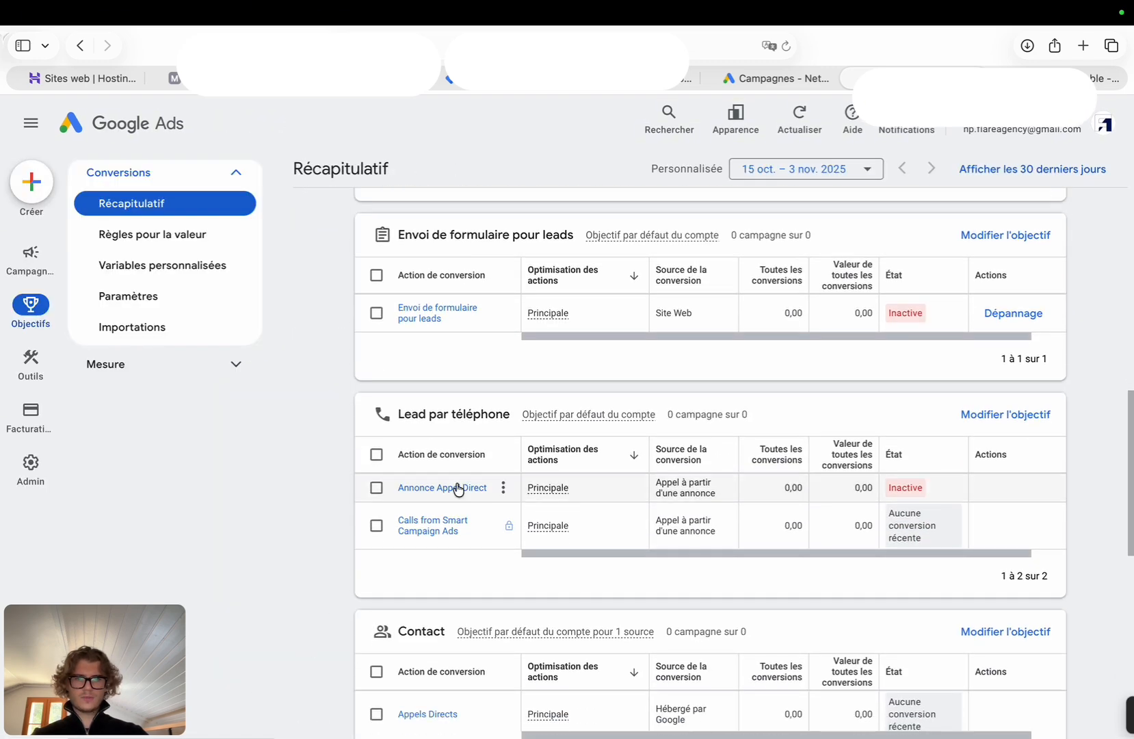
pyautogui.scroll(-3, 458, 489)
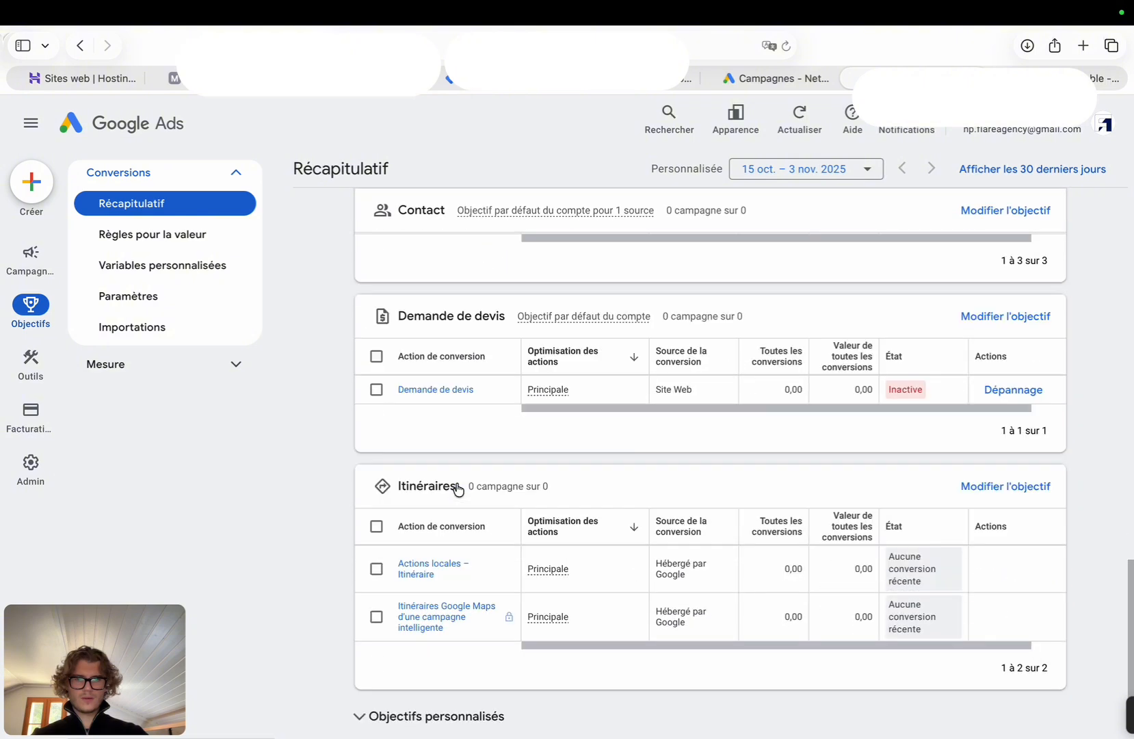
pyautogui.scroll(4, 457, 488)
pyautogui.scroll(5, 456, 481)
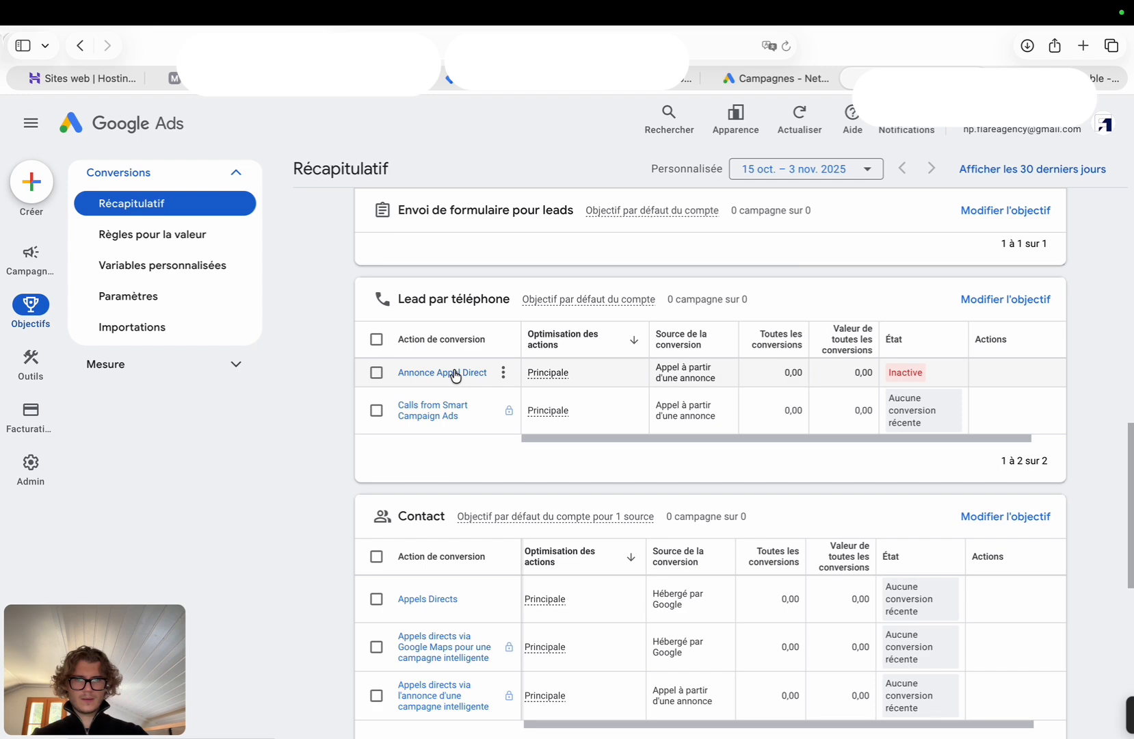
pyautogui.click(455, 373)
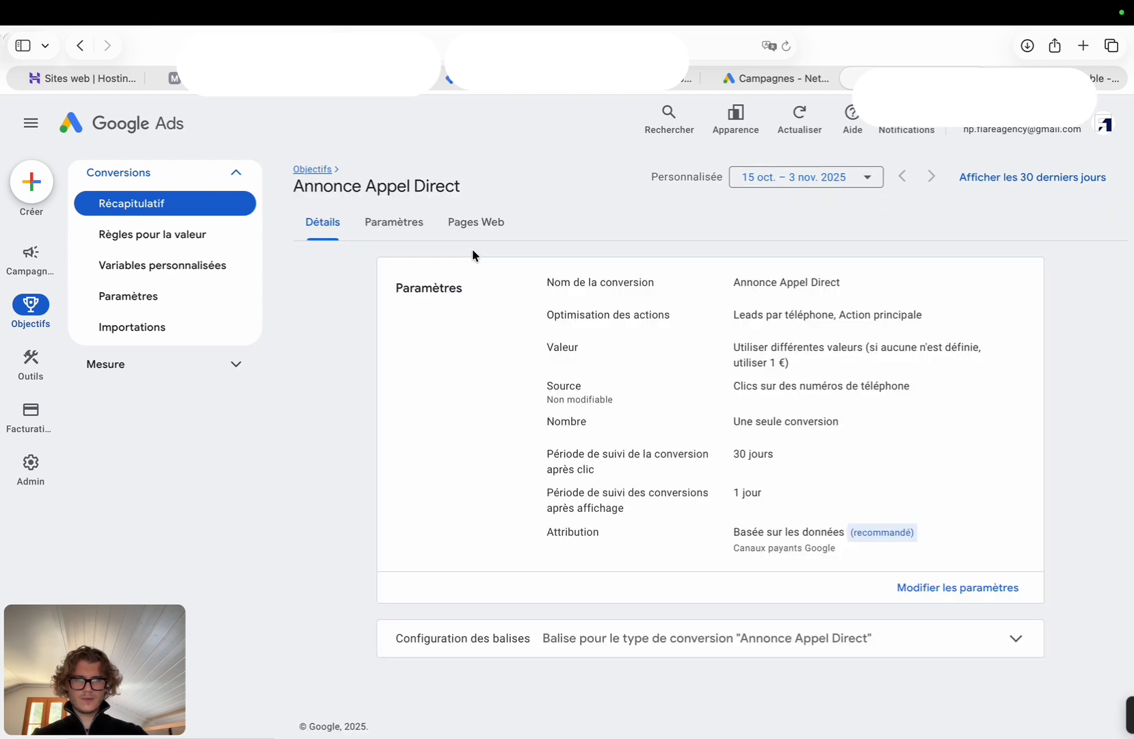
# - Check the web pages of Annonce Appel Direct and display its tag configuration instructions for Google Tag Manager
pyautogui.click(480, 236)
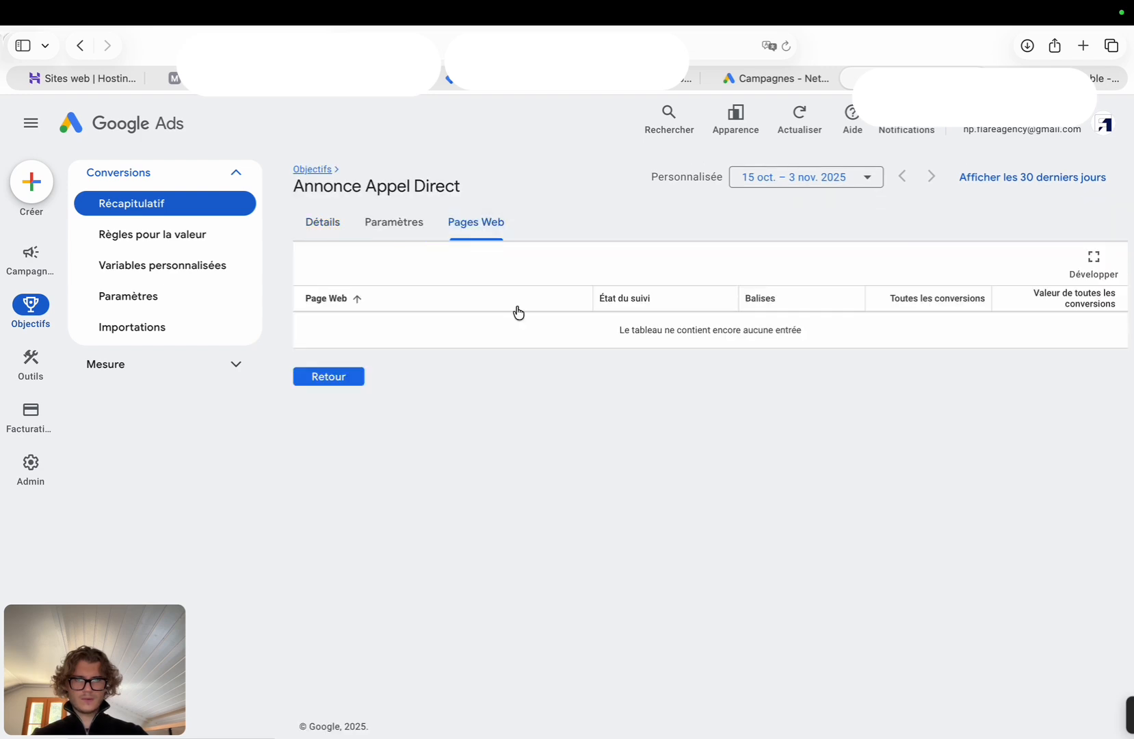
pyautogui.click(323, 229)
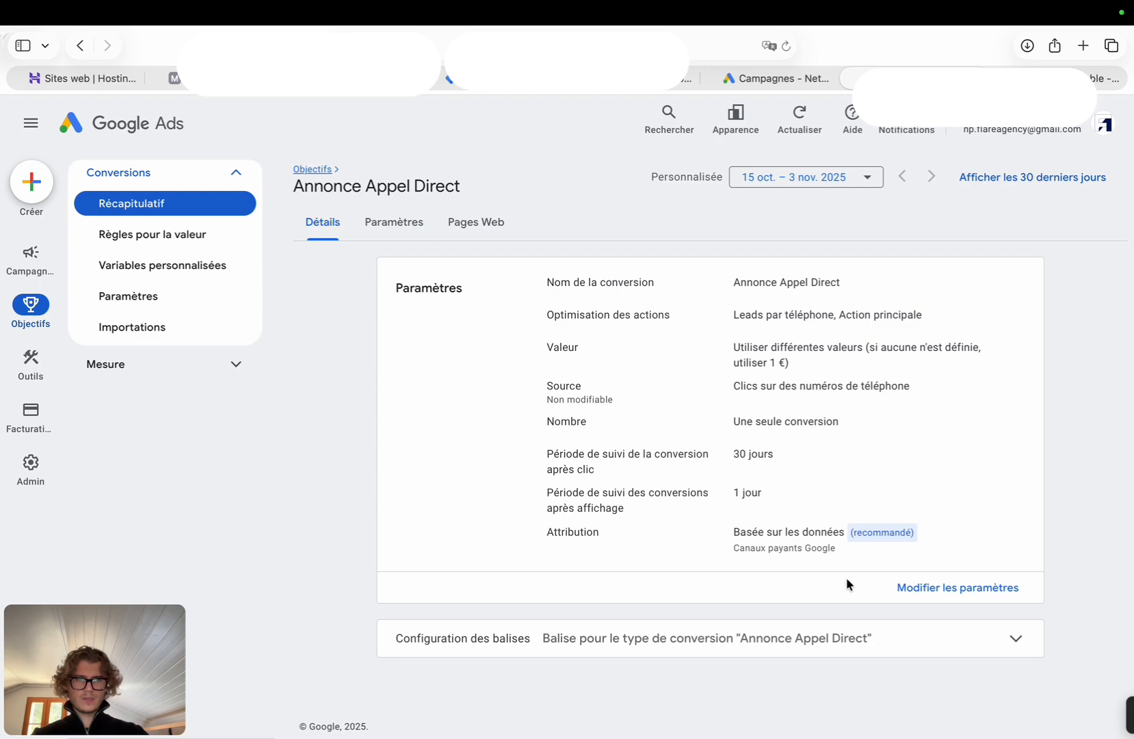
pyautogui.click(930, 643)
pyautogui.scroll(-3, 889, 595)
pyautogui.click(873, 576)
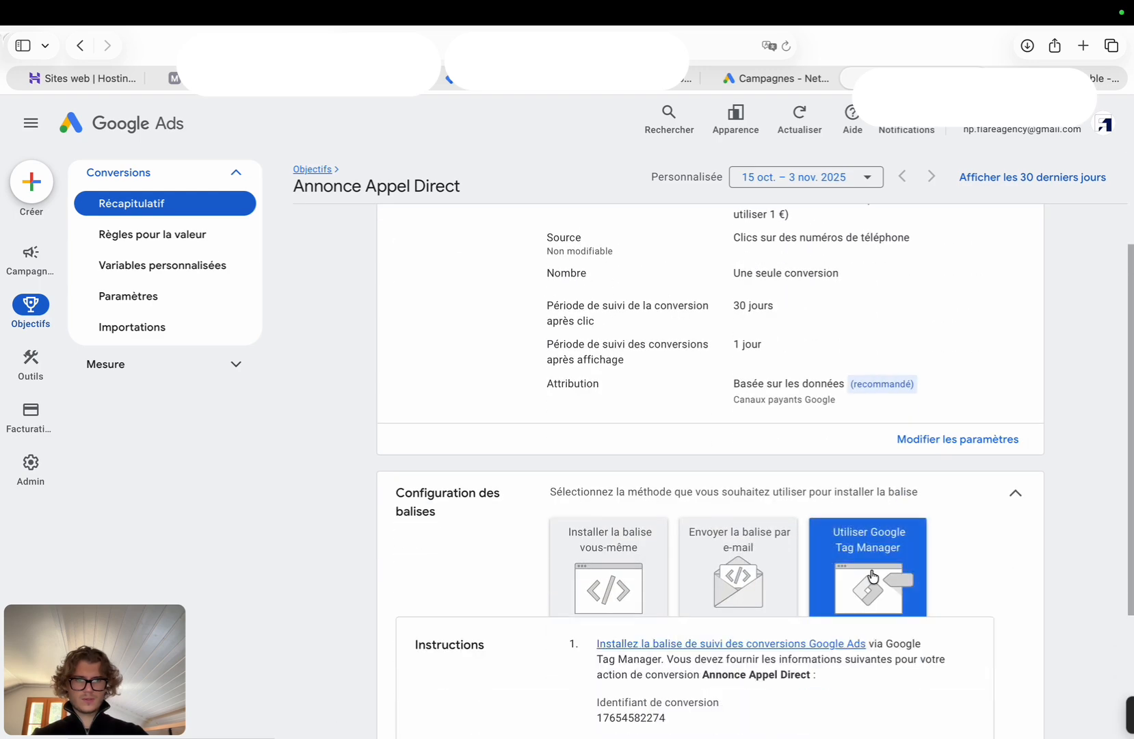
# - Copy the conversion ID into the Intention d'appel tag in Tag Manager, using the tag type Suivi des conversions Google Ads
pyautogui.scroll(-2, 848, 558)
pyautogui.doubleClick(631, 522)
pyautogui.press('super+c')
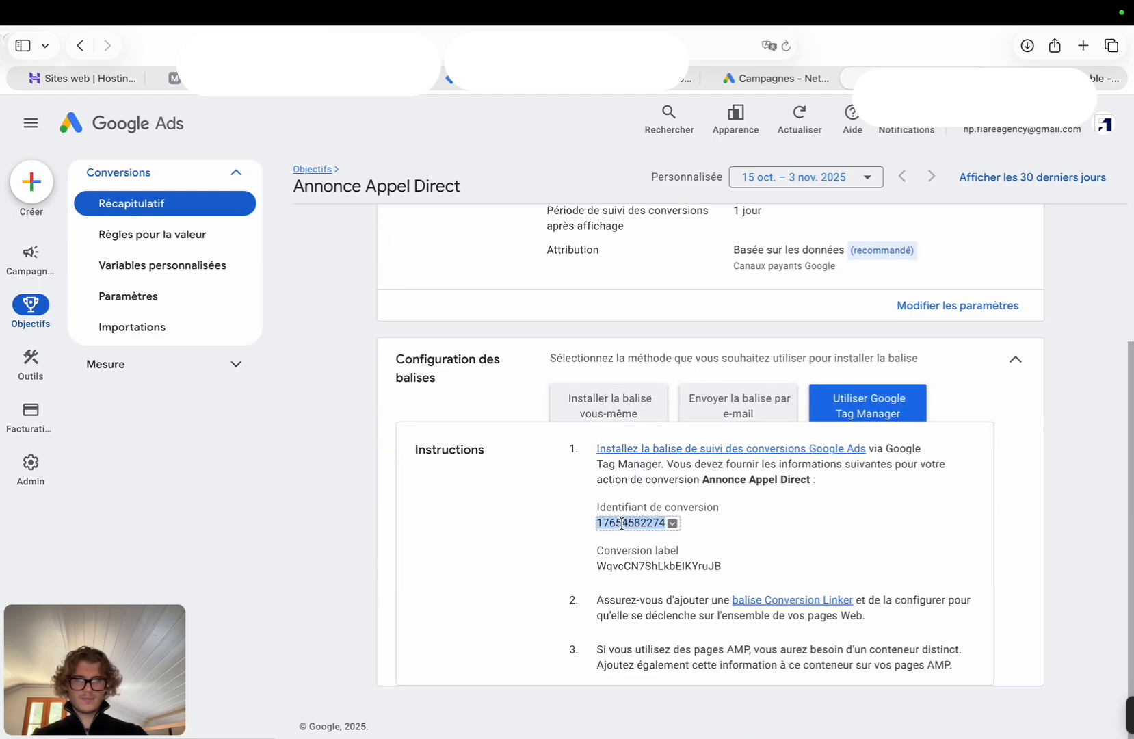
pyautogui.click(509, 79)
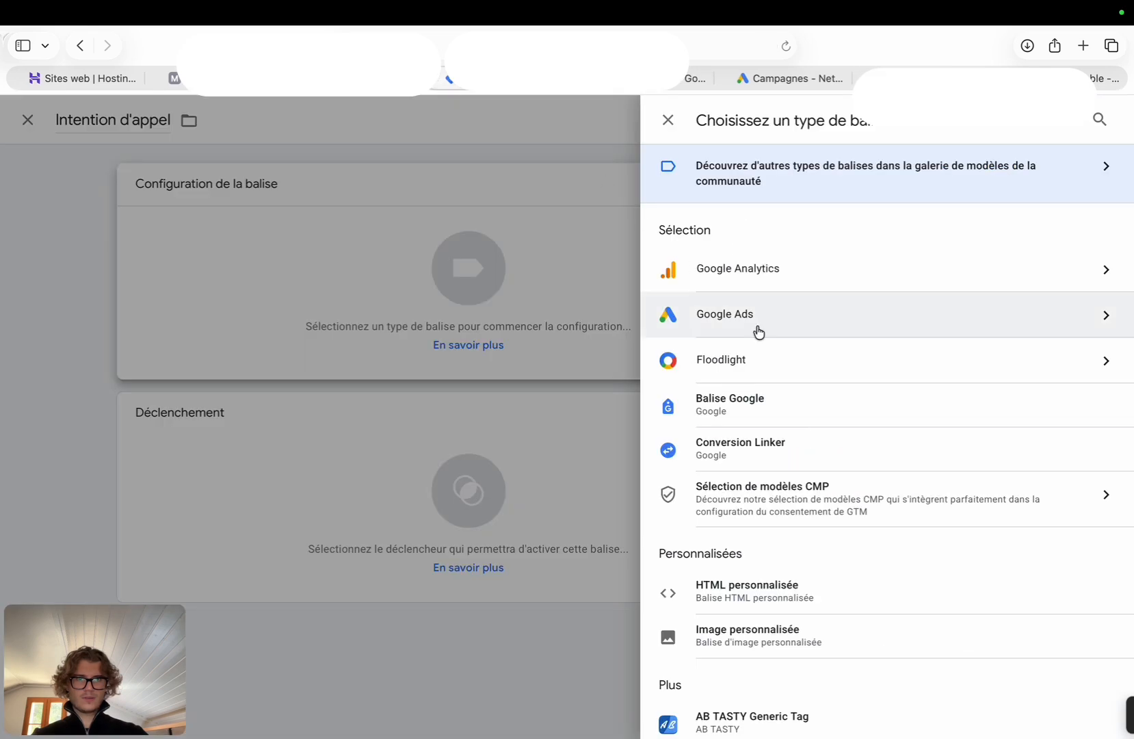
pyautogui.click(755, 323)
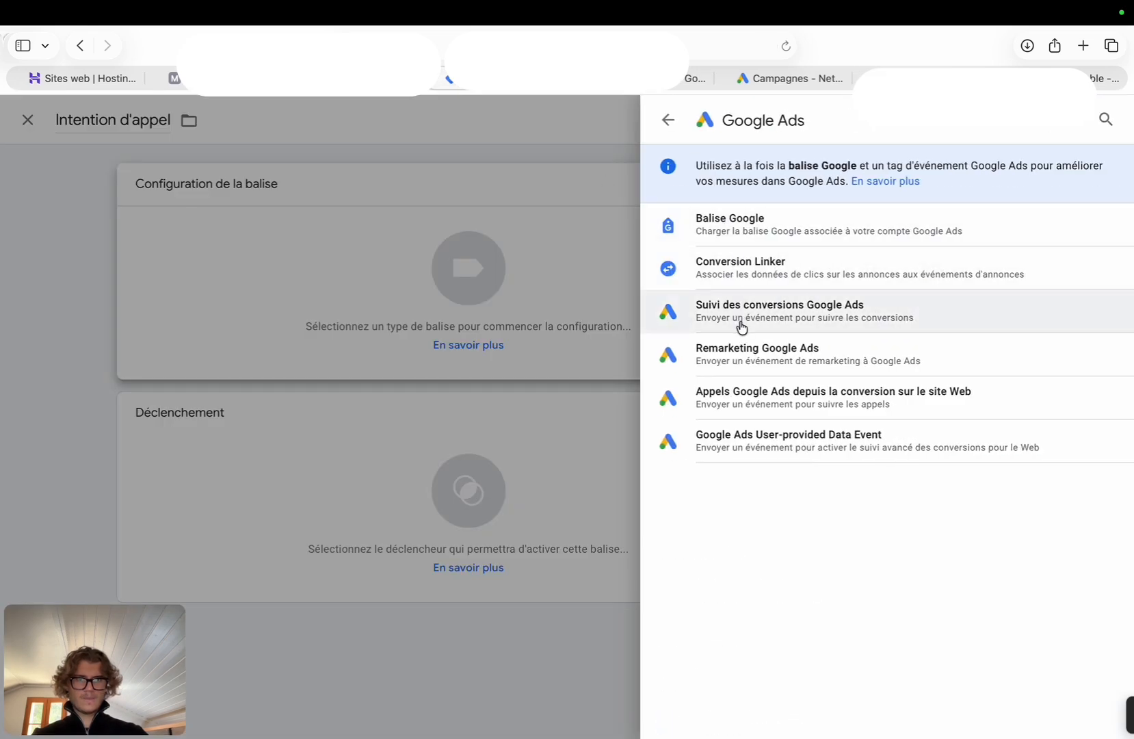
pyautogui.click(741, 325)
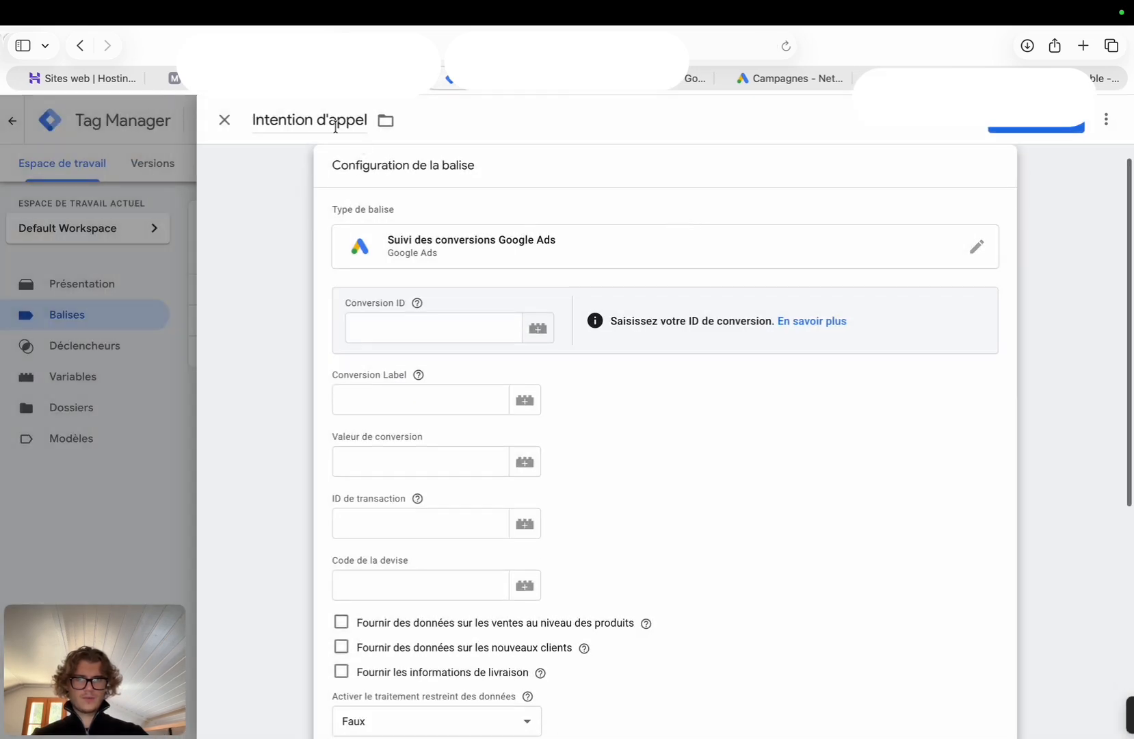
pyautogui.click(430, 332)
pyautogui.press('super+v')
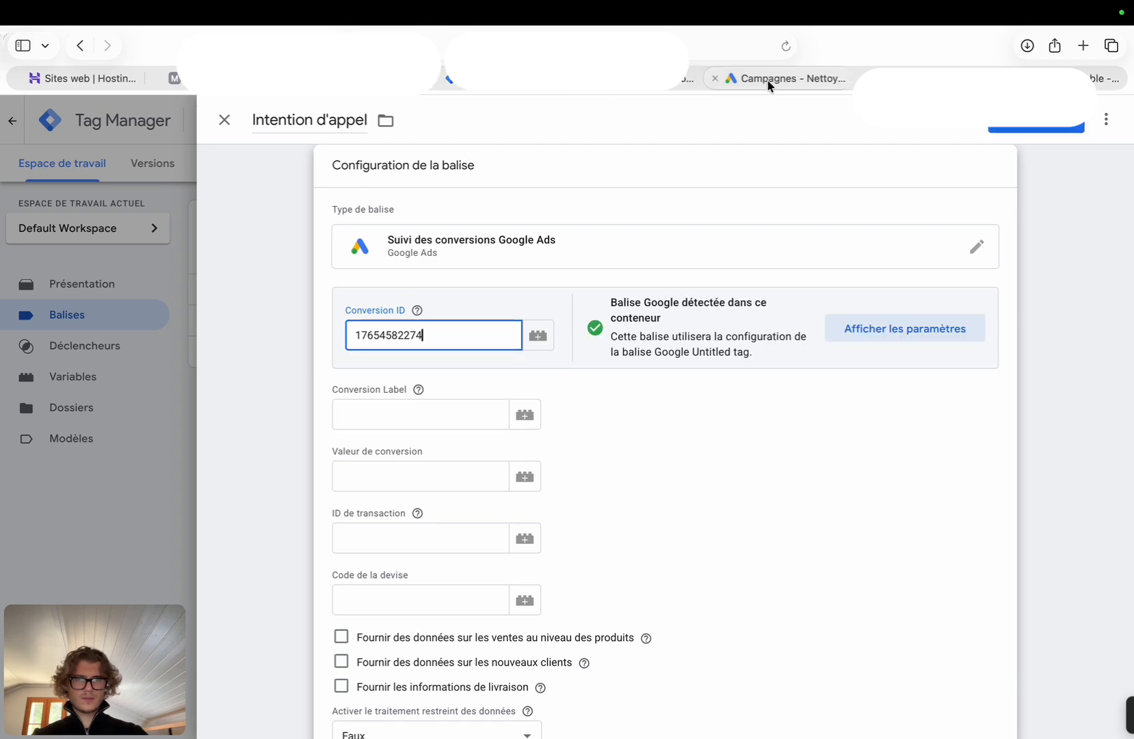
# - Copy the conversion label of Annonce Appel Direct from Google Ads into the Conversion Label of the Intention d'appel tag
pyautogui.click(790, 78)
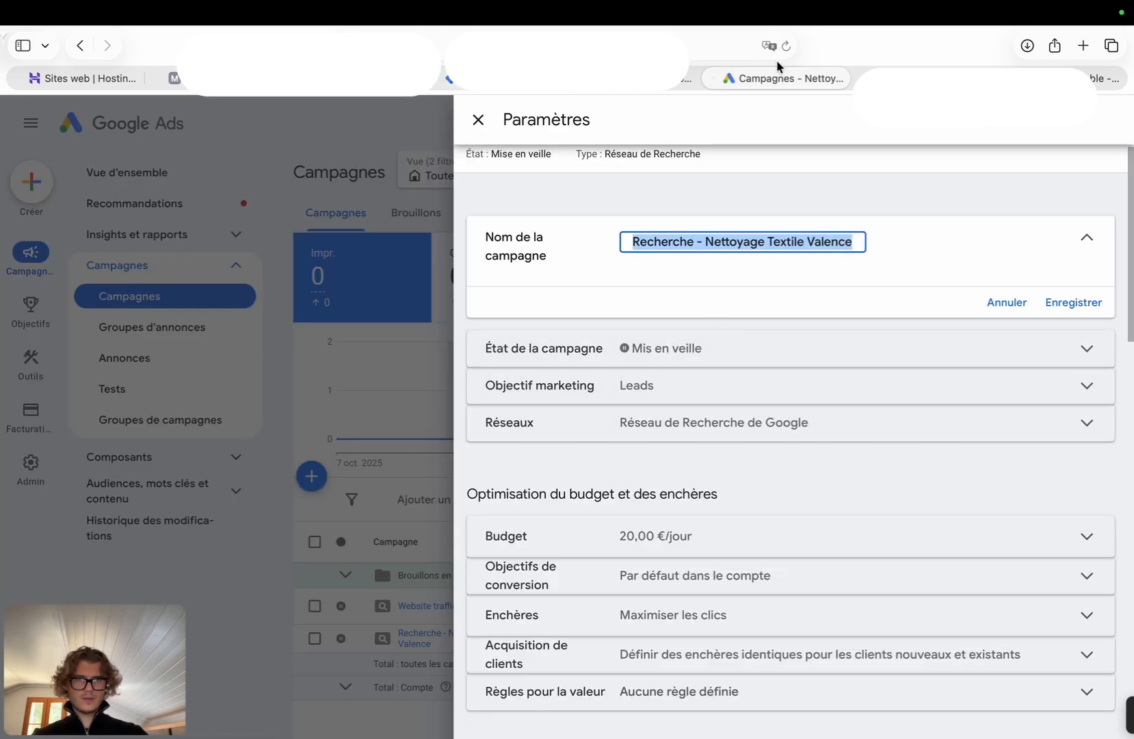
pyautogui.click(889, 78)
pyautogui.click(509, 82)
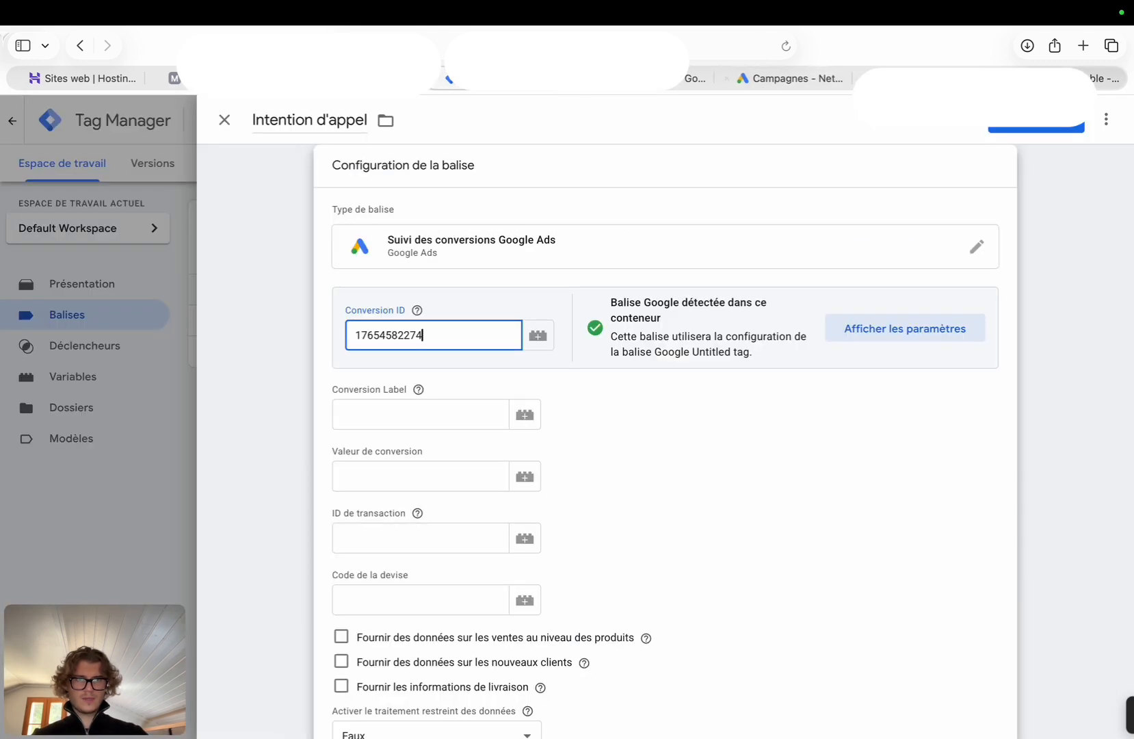
pyautogui.click(1040, 80)
pyautogui.click(903, 79)
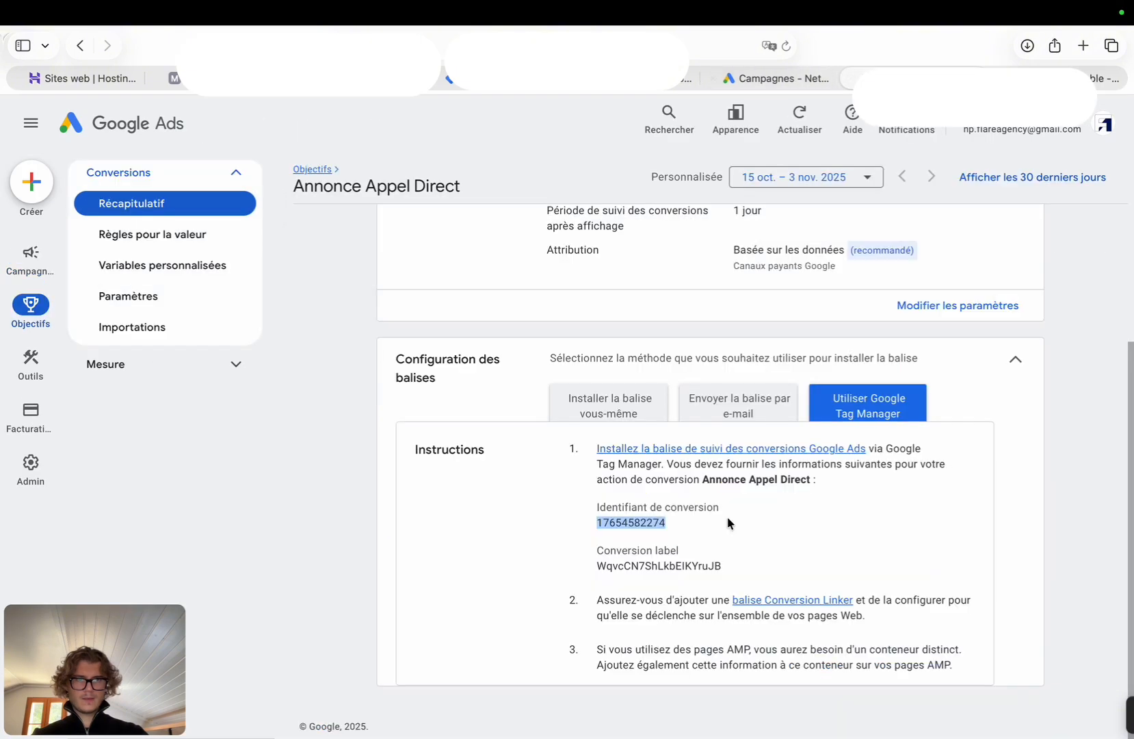
pyautogui.doubleClick(688, 567)
pyautogui.press('super+c')
pyautogui.click(496, 80)
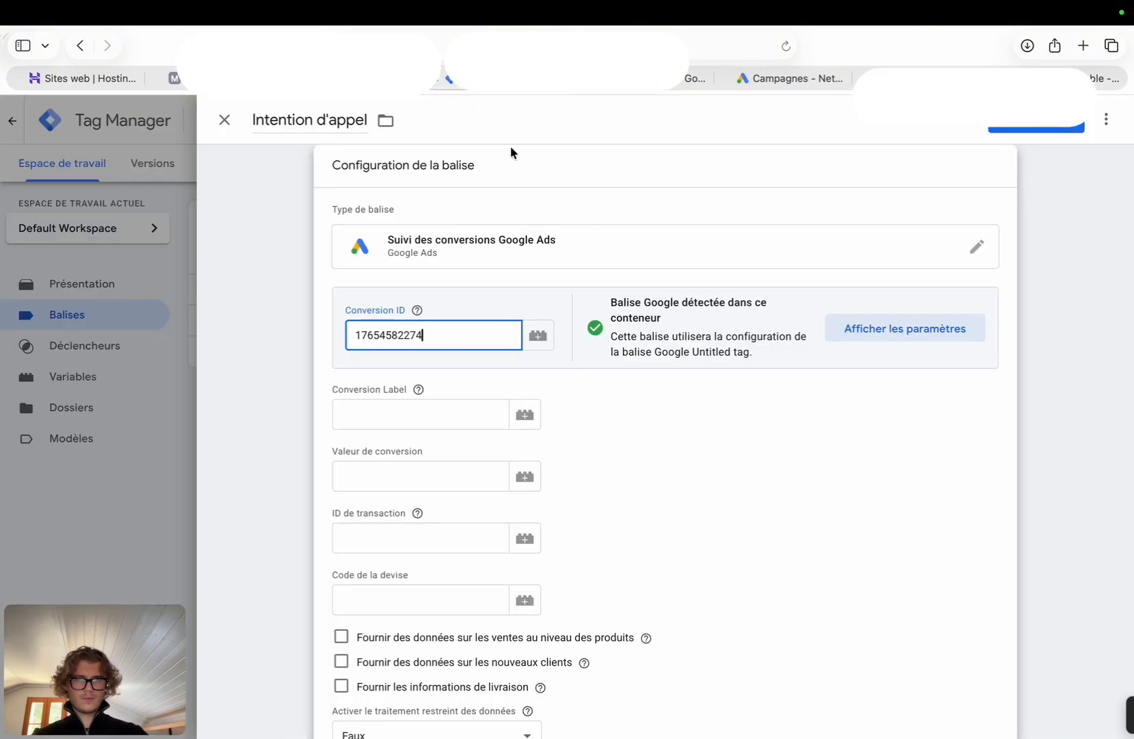
pyautogui.click(431, 426)
pyautogui.press('super+v')
# - Create a new trigger for the Intention d'appel tag and name it Déclencheur clic tel
pyautogui.scroll(-6, 554, 496)
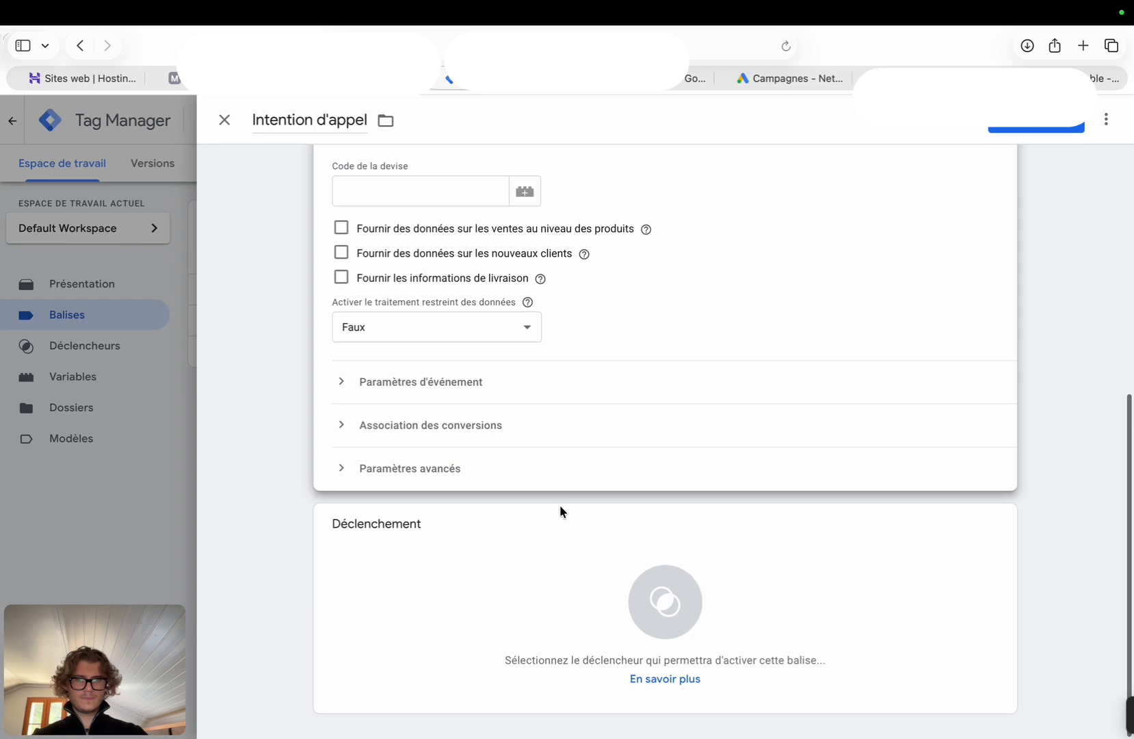
pyautogui.click(602, 506)
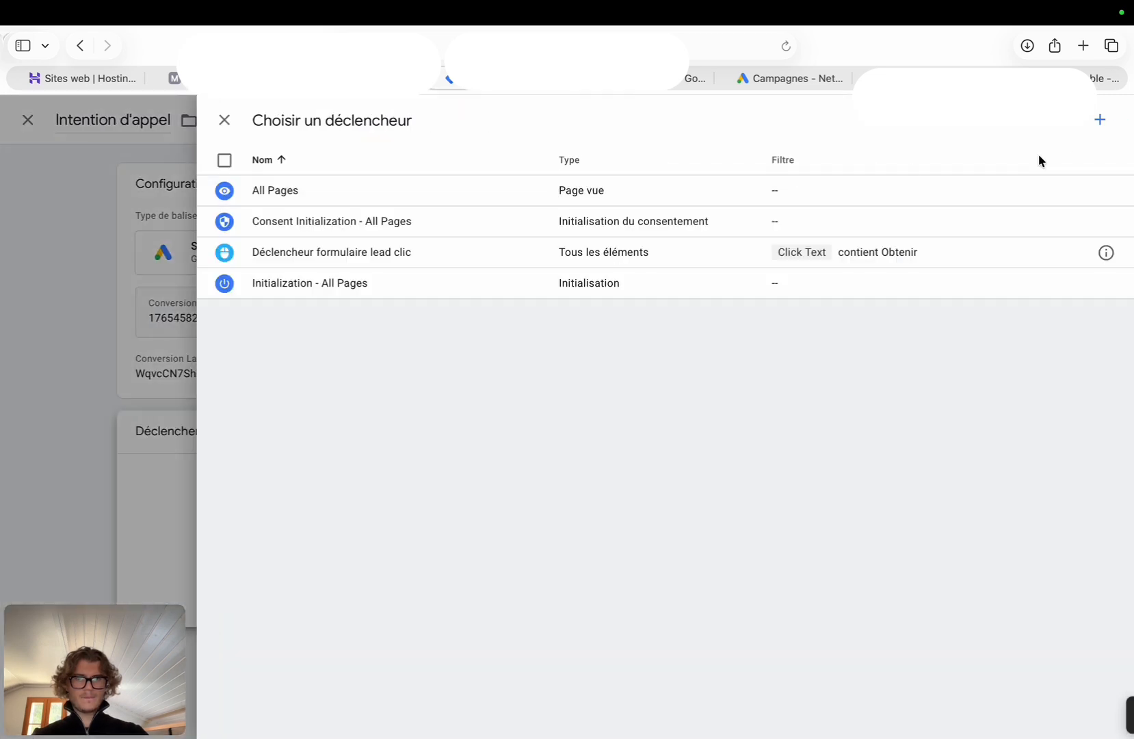
pyautogui.click(1100, 121)
pyautogui.click(376, 121)
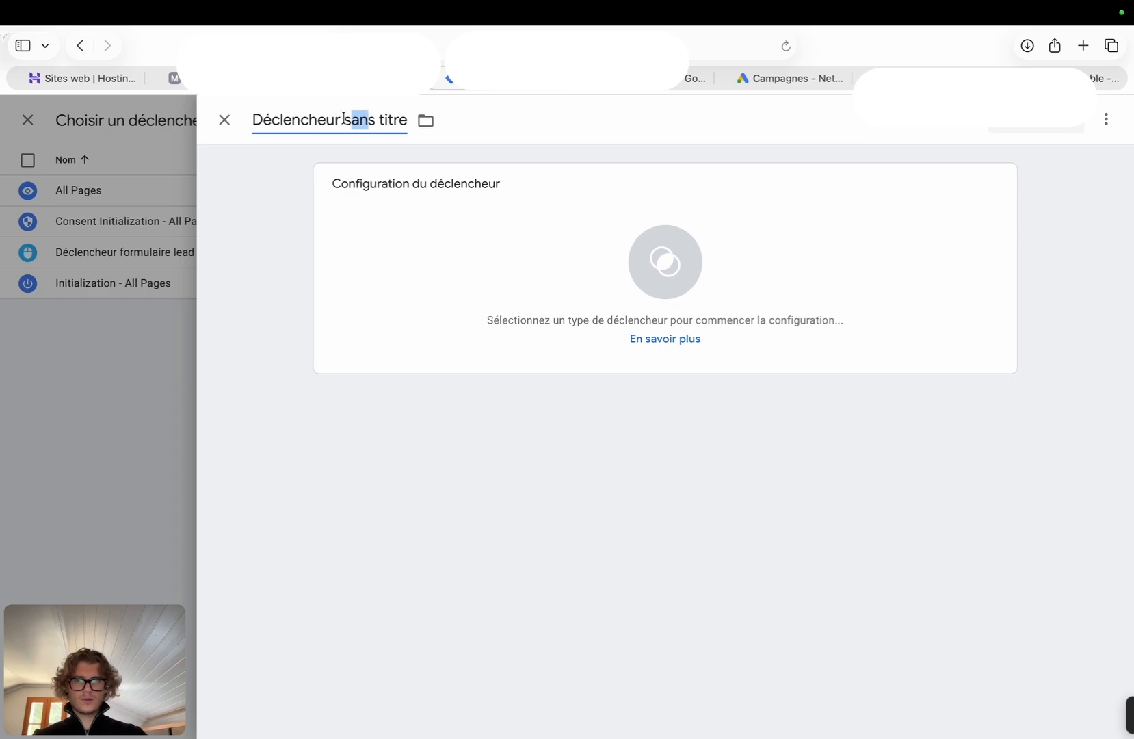
pyautogui.moveTo(344, 118); pyautogui.dragTo(491, 126)
pyautogui.write('clic te')
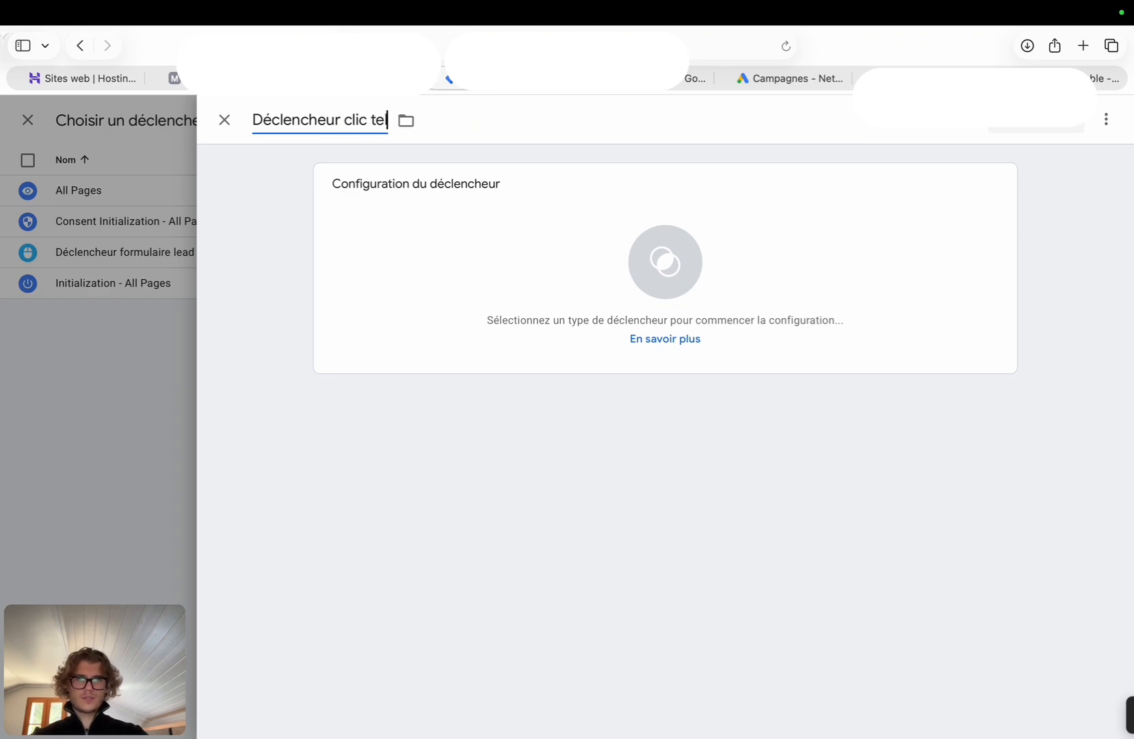
pyautogui.write('l')
# - Check the phone button on the website and set the trigger type to Clic - Tous les éléments
pyautogui.click(534, 210)
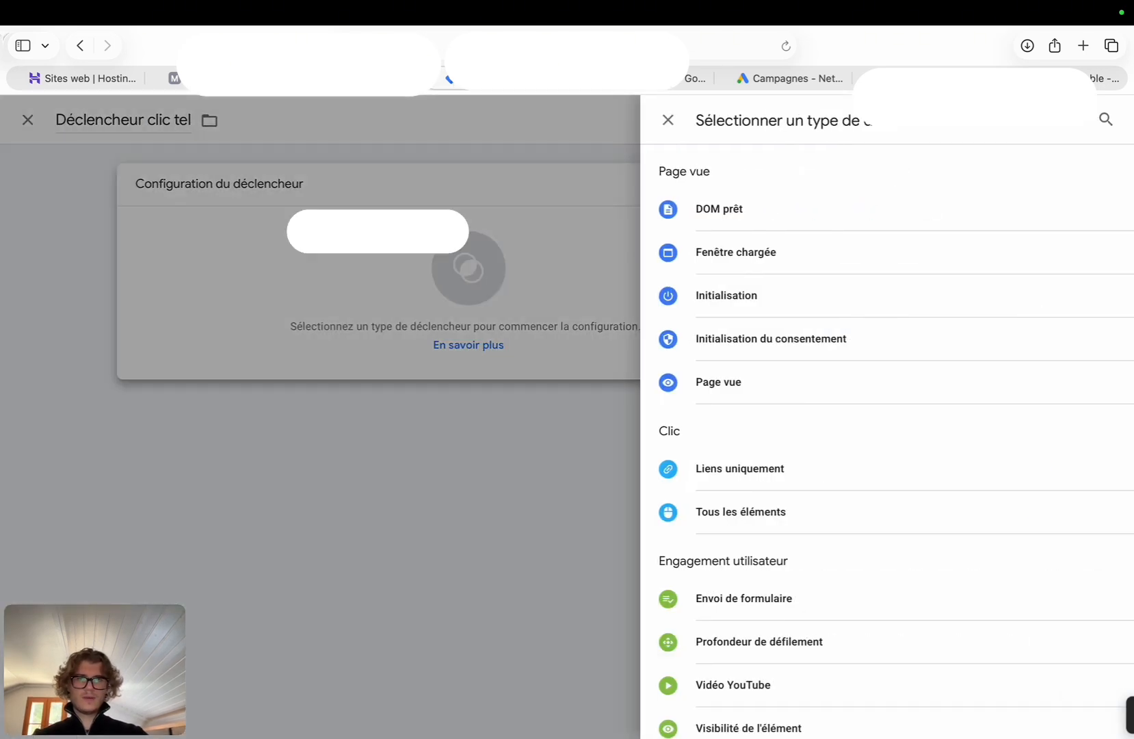
pyautogui.click(393, 79)
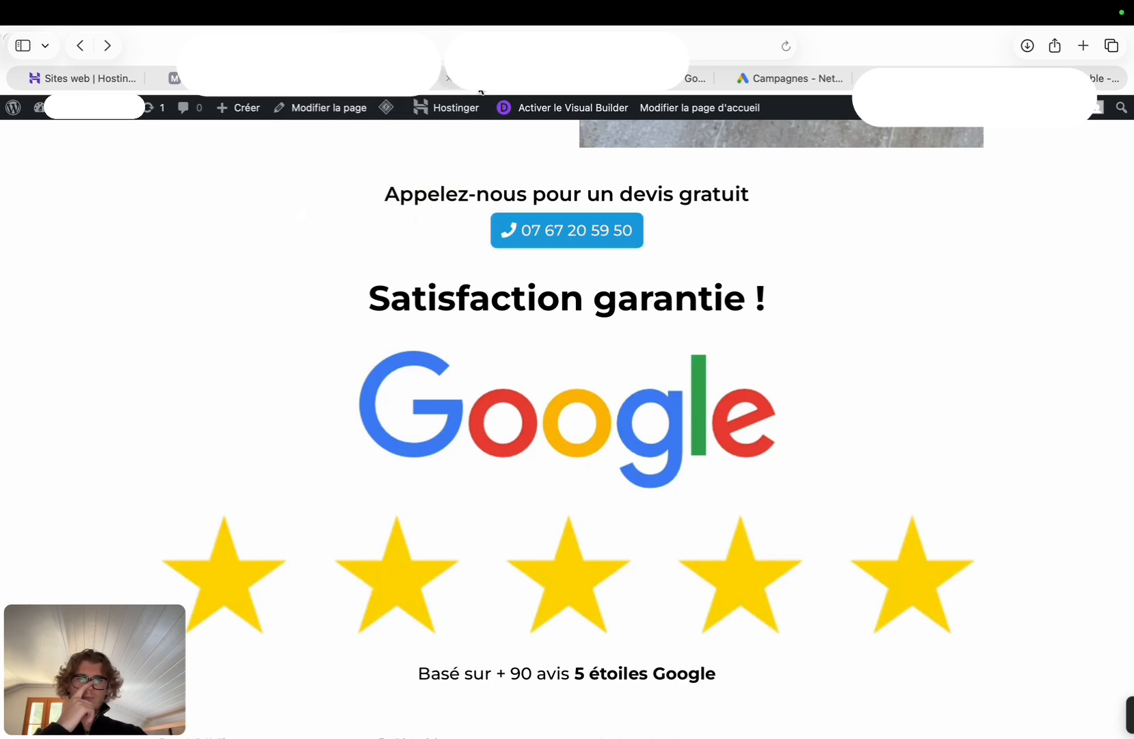
pyautogui.click(448, 78)
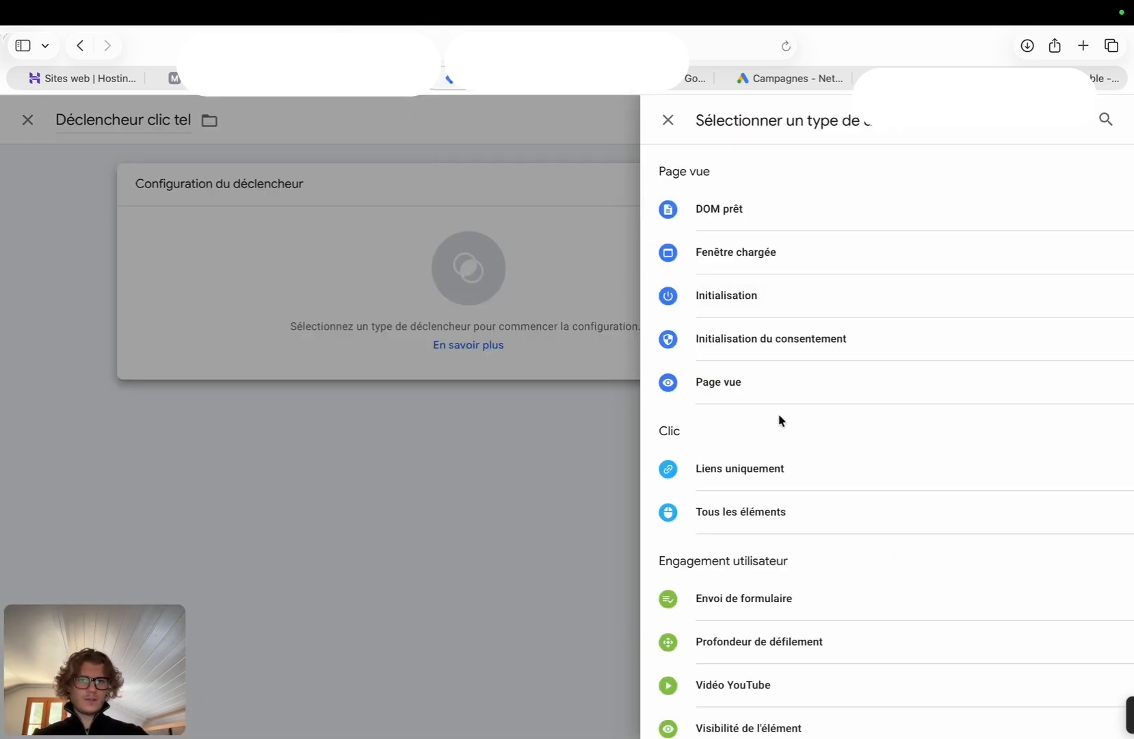
pyautogui.scroll(-2, 780, 421)
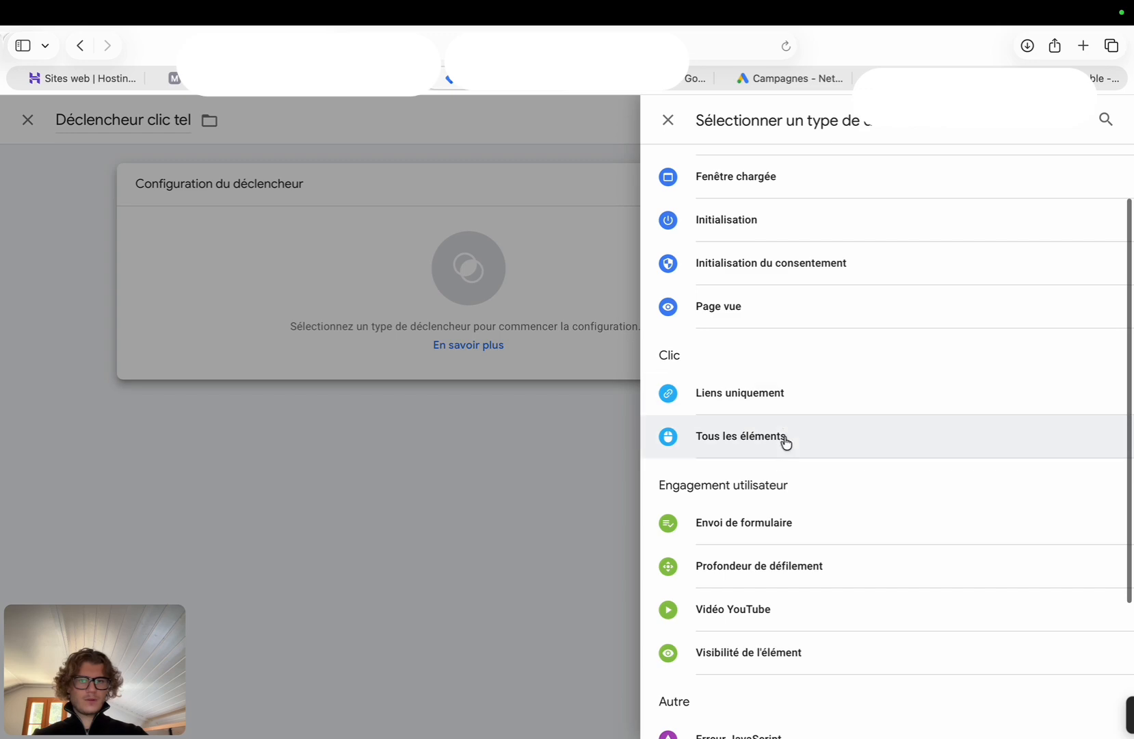
pyautogui.scroll(-3, 785, 438)
pyautogui.scroll(5, 785, 438)
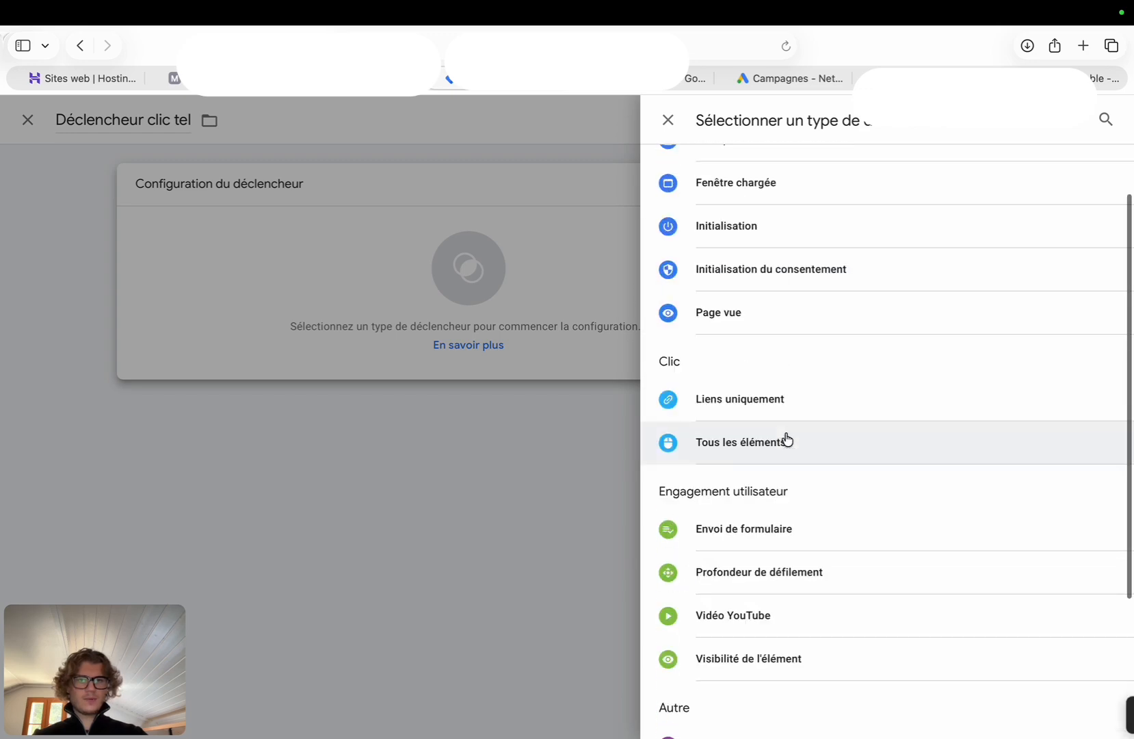
pyautogui.click(786, 514)
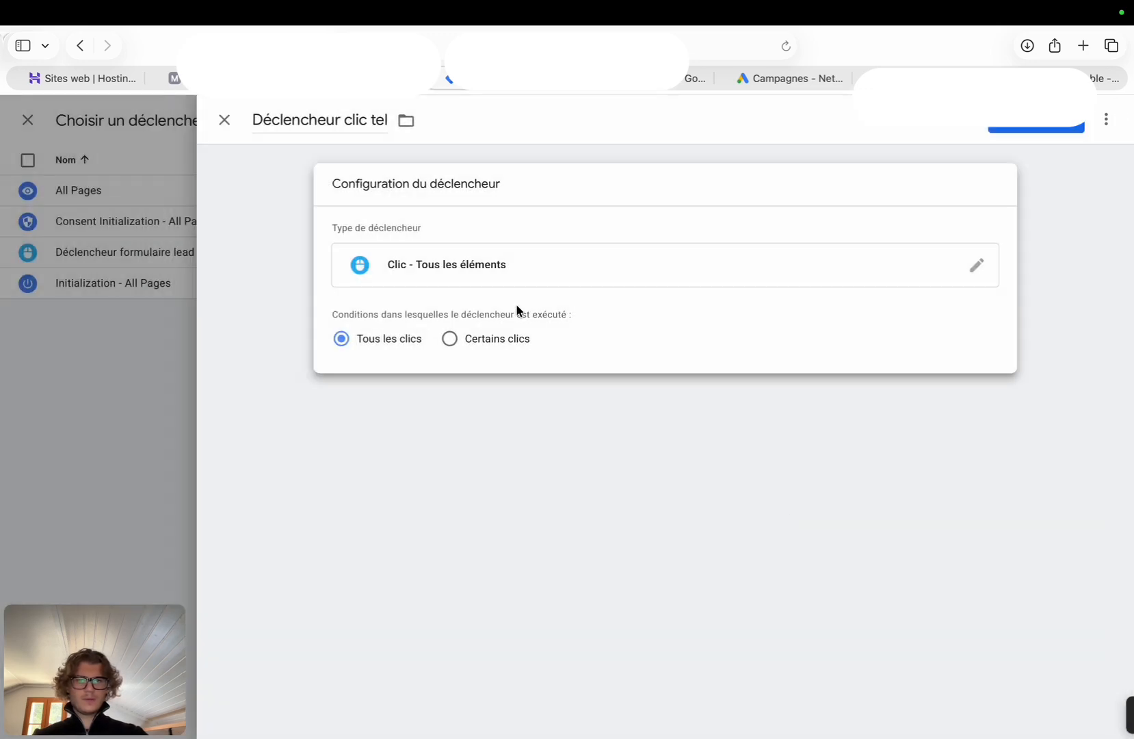
pyautogui.click(436, 279)
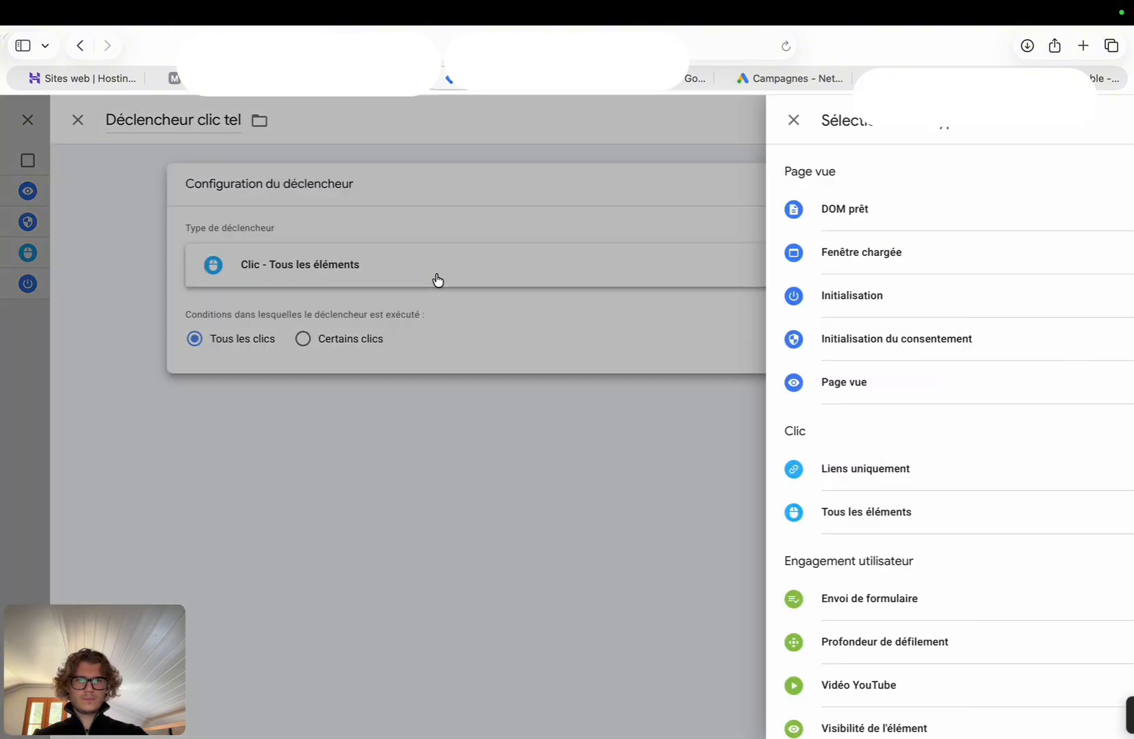
pyautogui.click(754, 506)
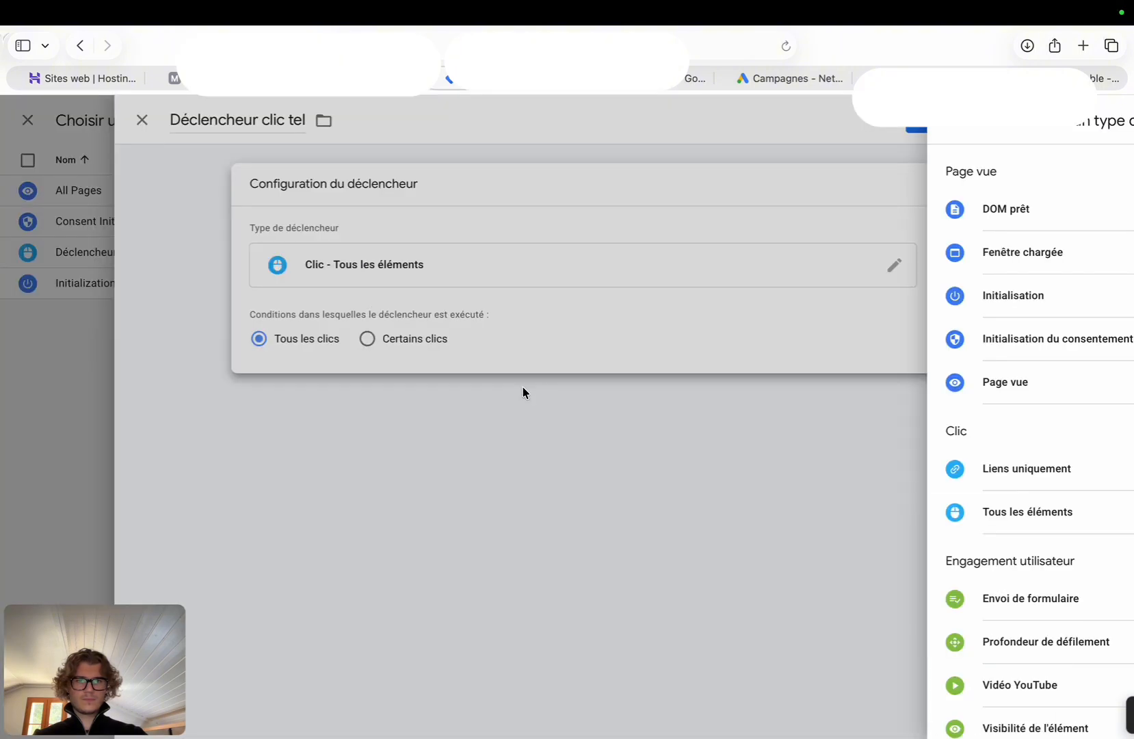
# - Restrict the trigger to certain clicks and change its type to Clic - Liens uniquement
pyautogui.click(450, 338)
pyautogui.click(474, 397)
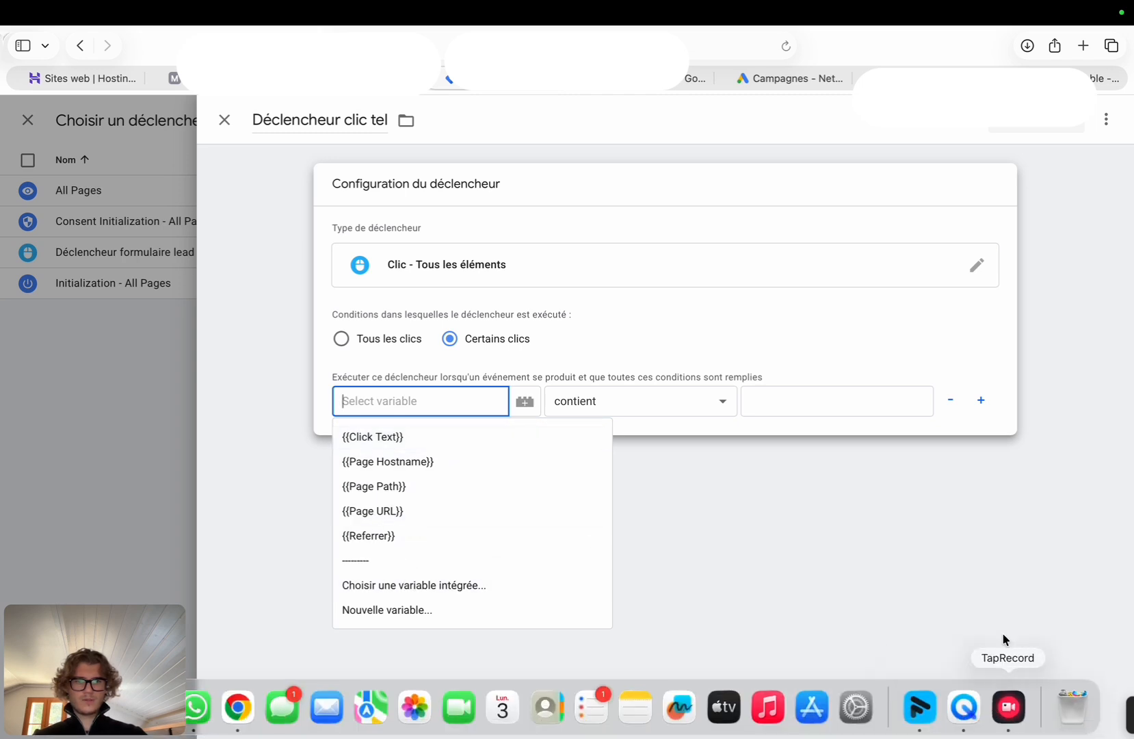
pyautogui.moveTo(1128, 715)
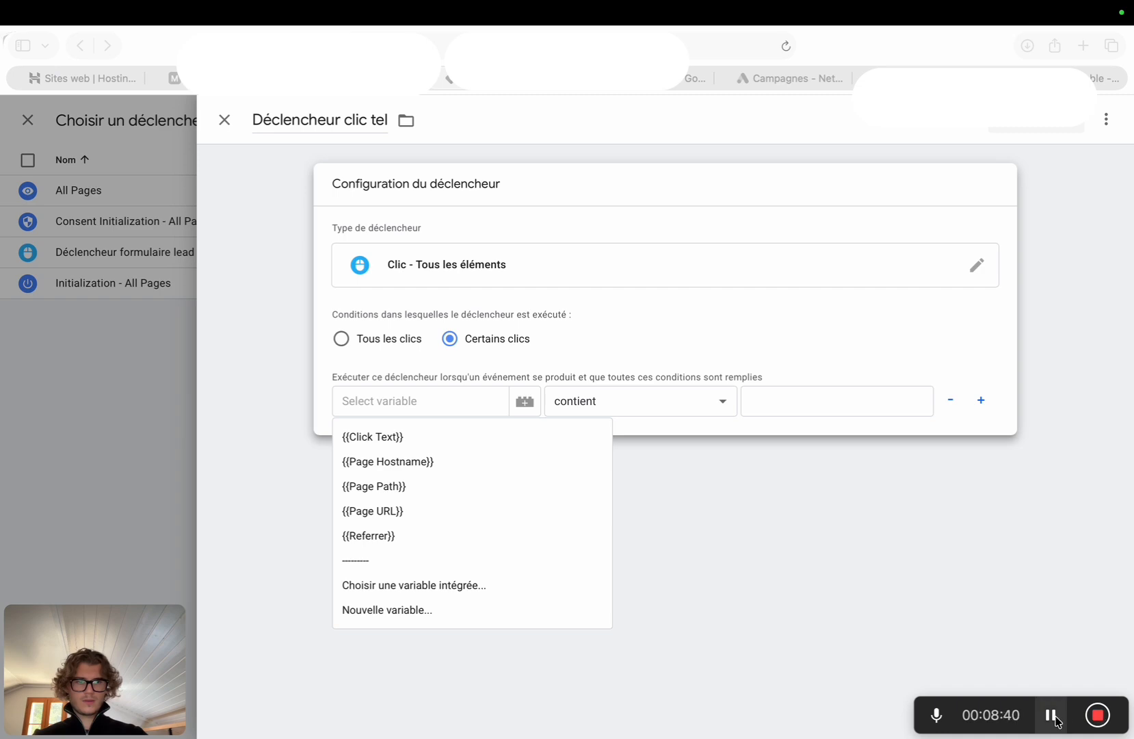
pyautogui.click(428, 269)
pyautogui.click(791, 472)
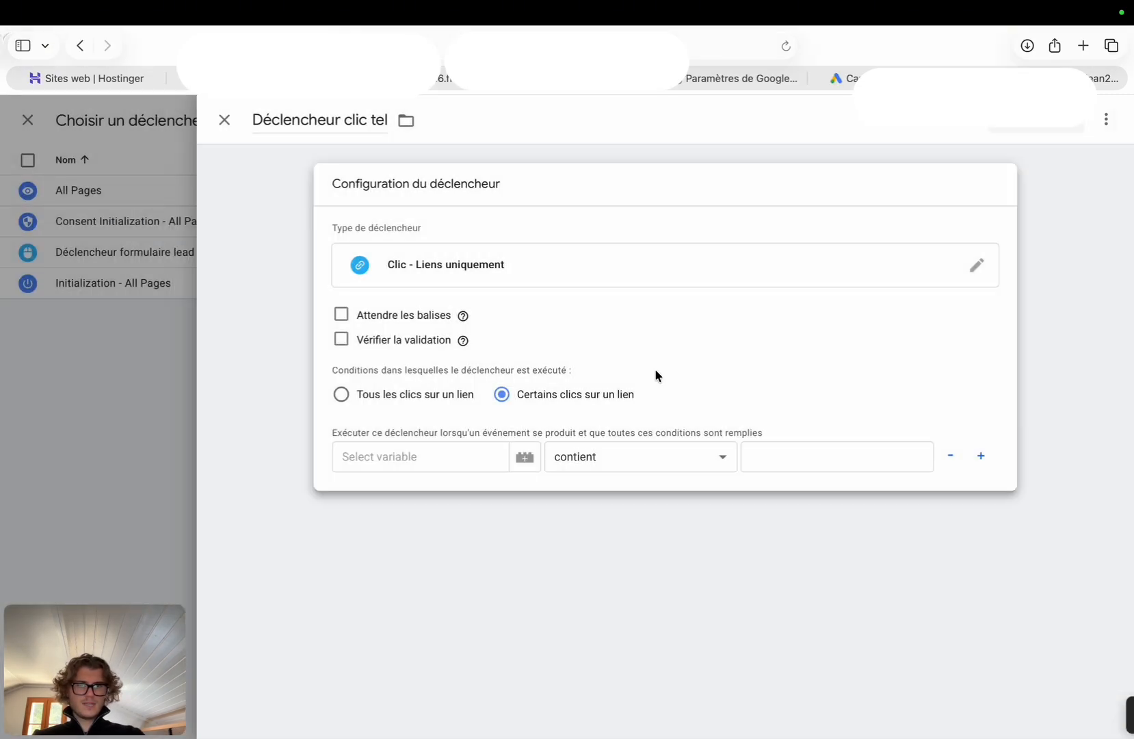
# - Keep the trigger on Certains clics sur un lien and use the built-in variable Click URL in its condition
pyautogui.click(434, 452)
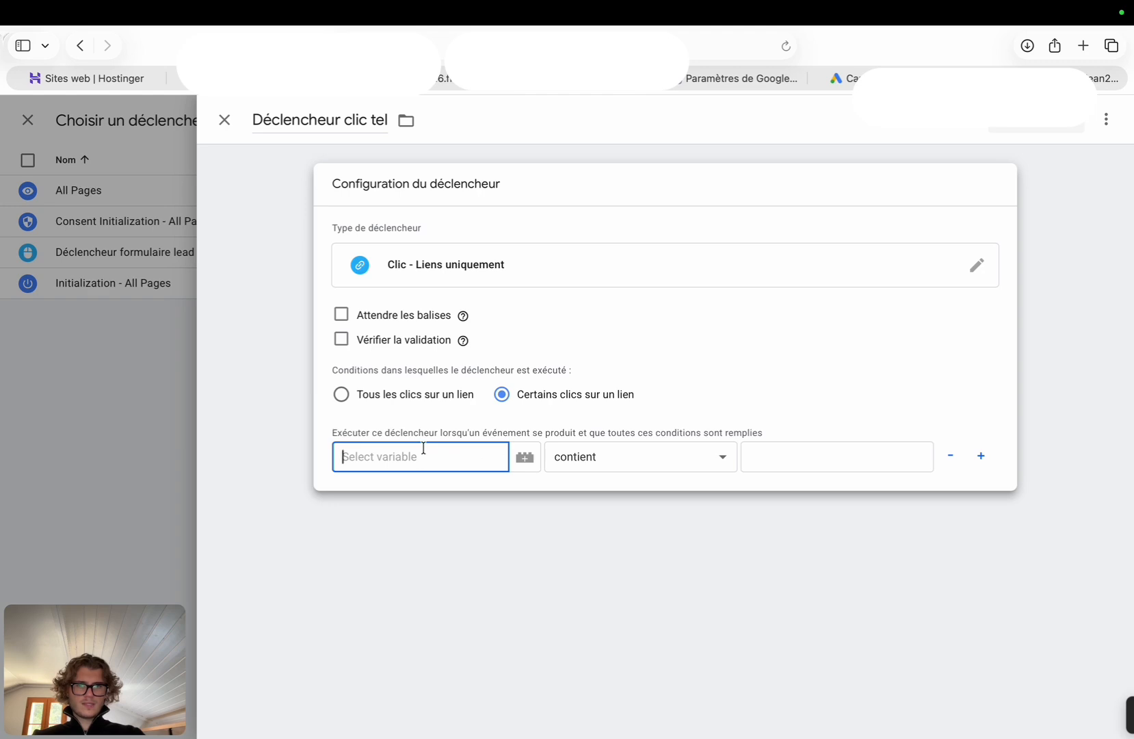
pyautogui.click(422, 396)
pyautogui.click(501, 396)
pyautogui.click(417, 449)
pyautogui.click(520, 459)
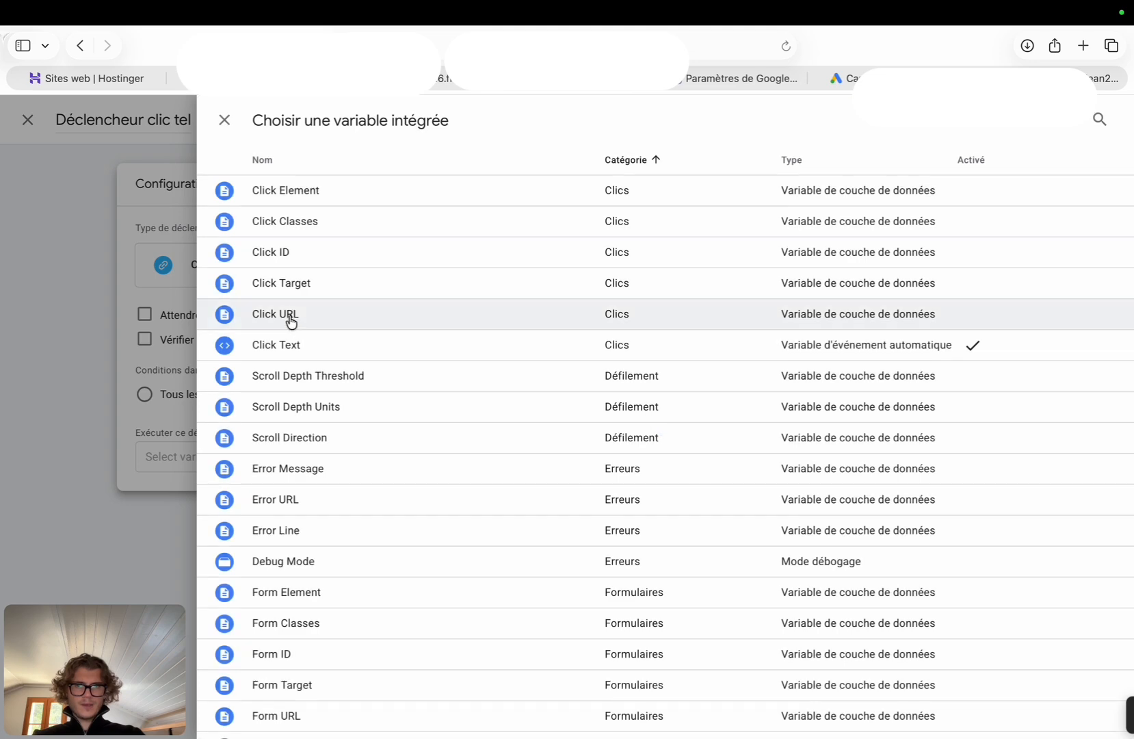
pyautogui.click(290, 316)
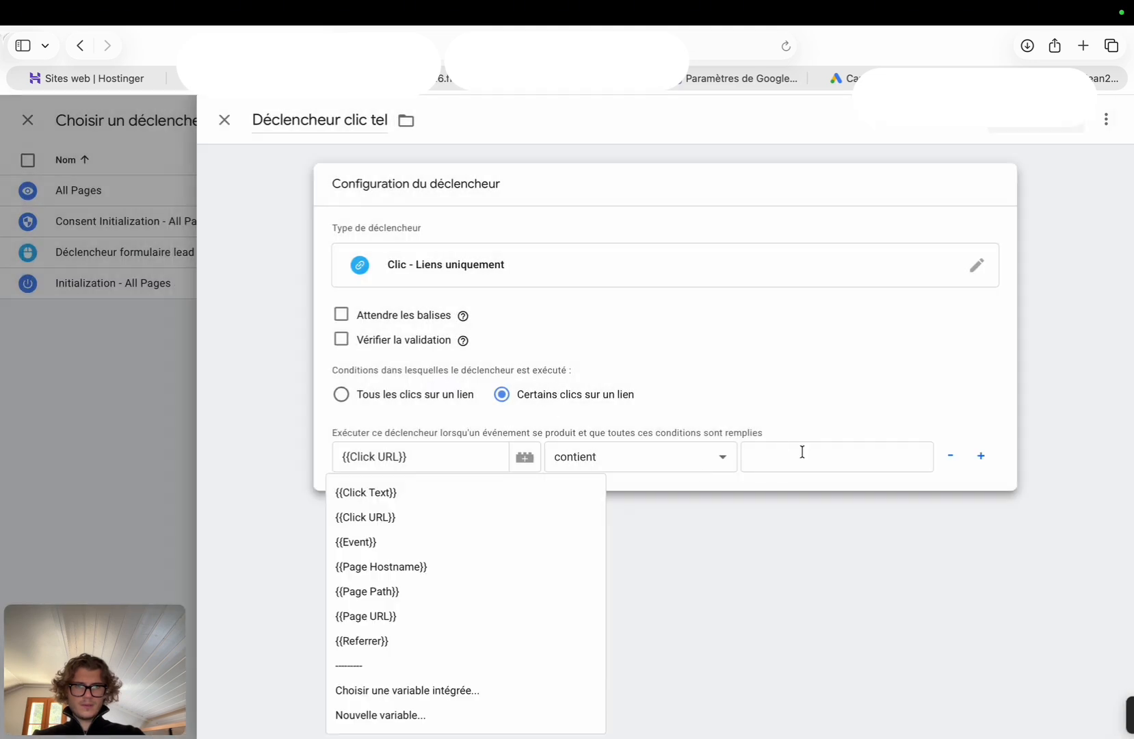
# - Set the trigger condition to Click URL contient tel:, then save the trigger and the Intention d'appel tag
pyautogui.click(802, 451)
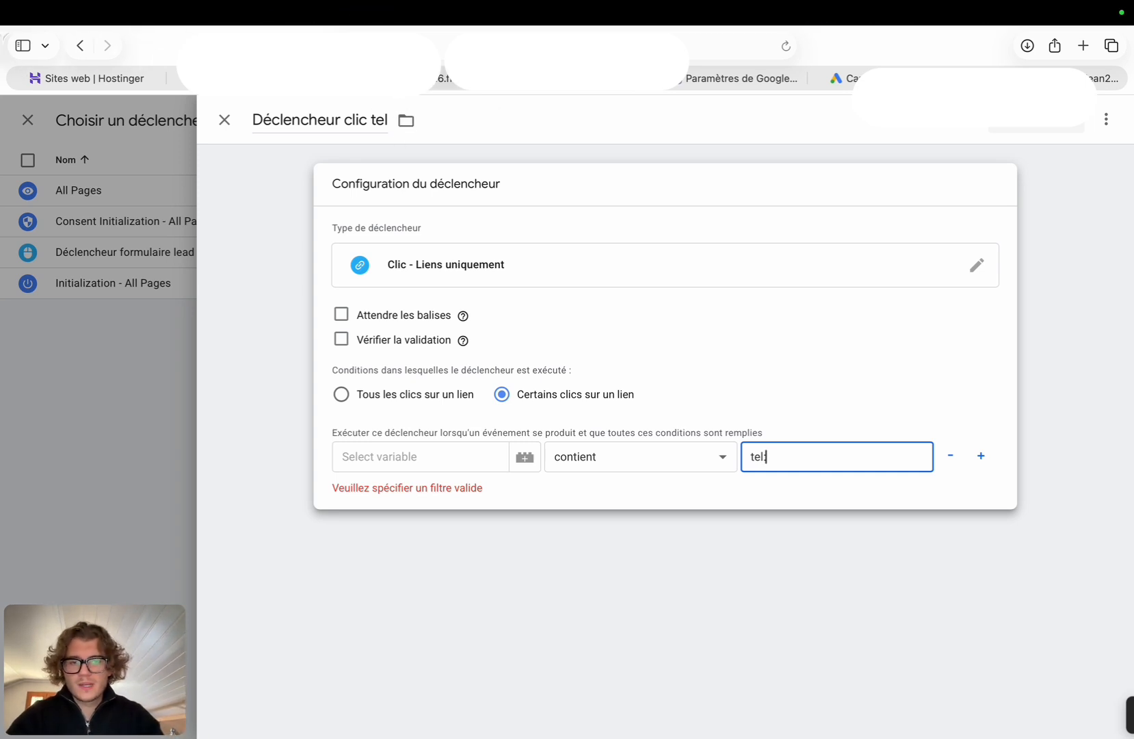
pyautogui.click(463, 445)
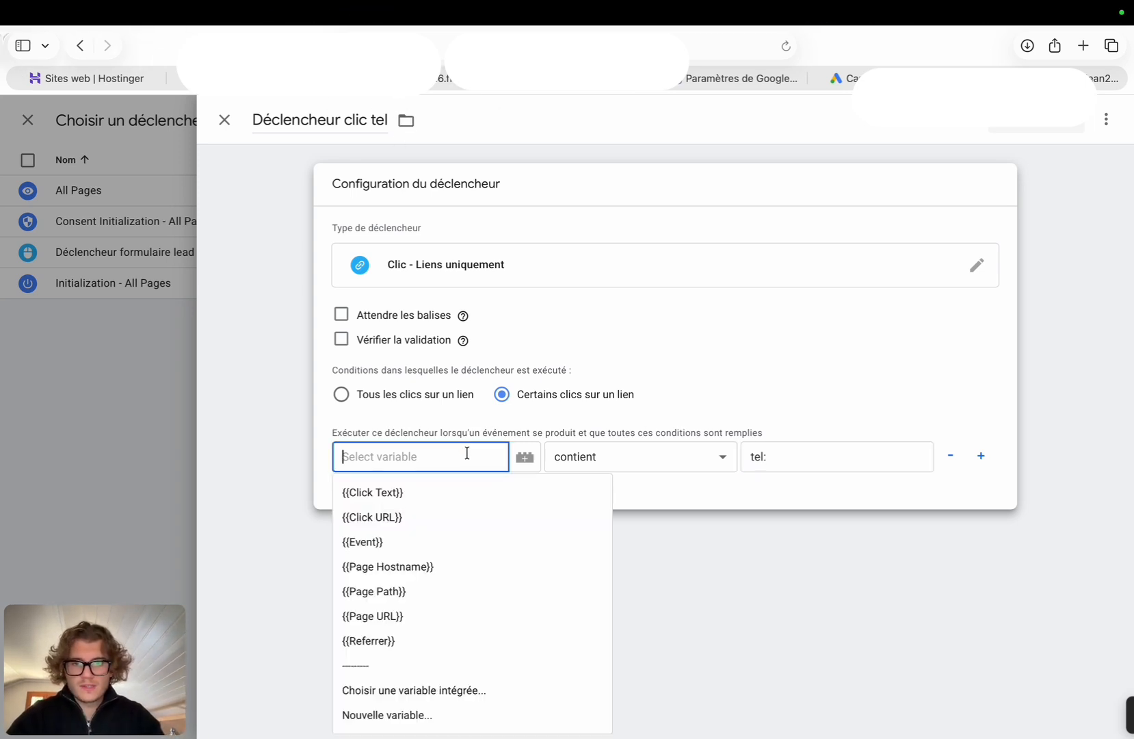
pyautogui.click(462, 517)
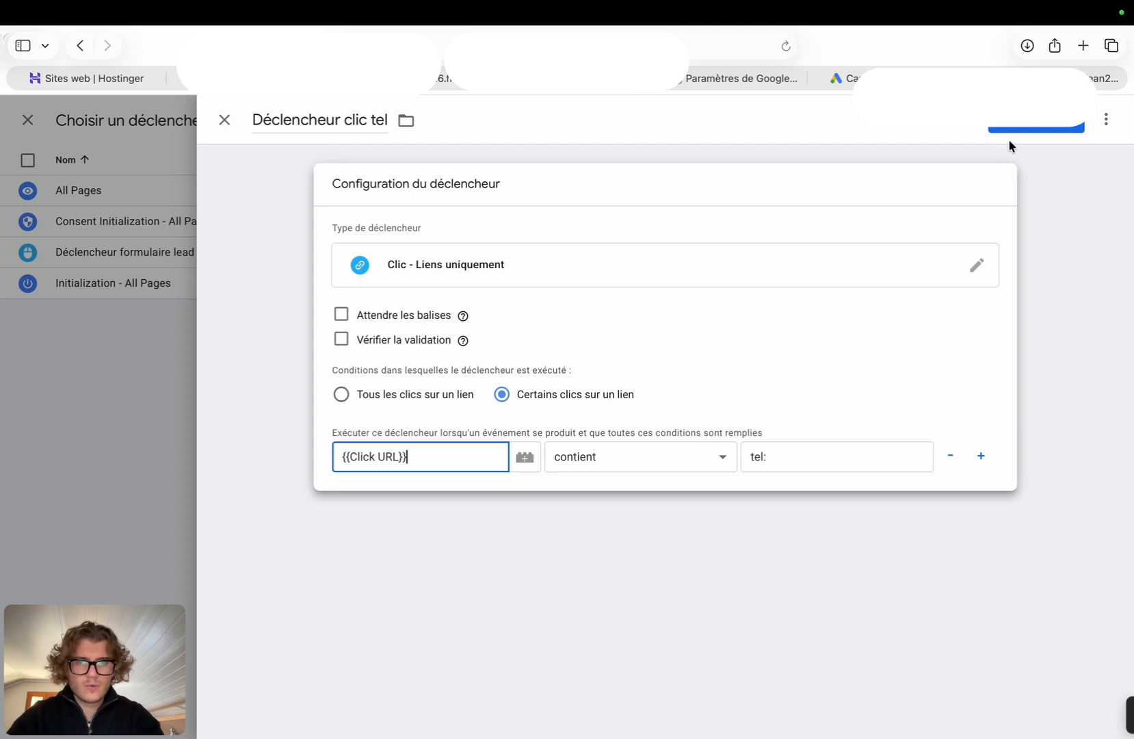
pyautogui.click(1015, 135)
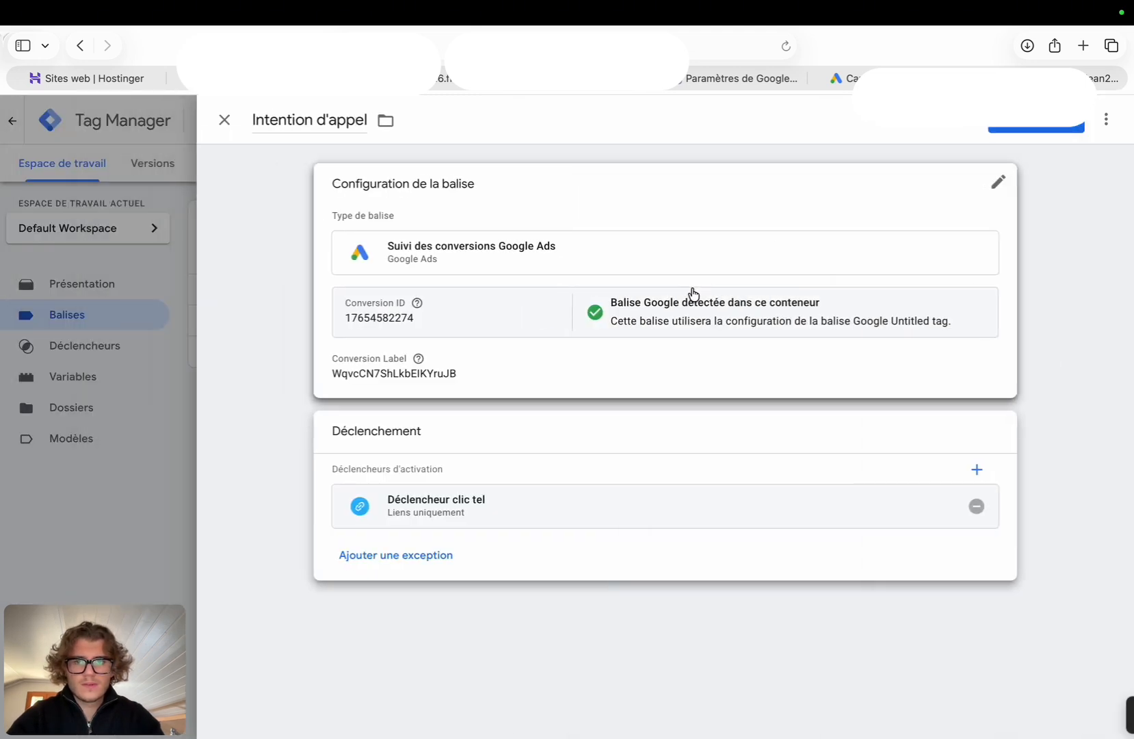
pyautogui.click(1046, 128)
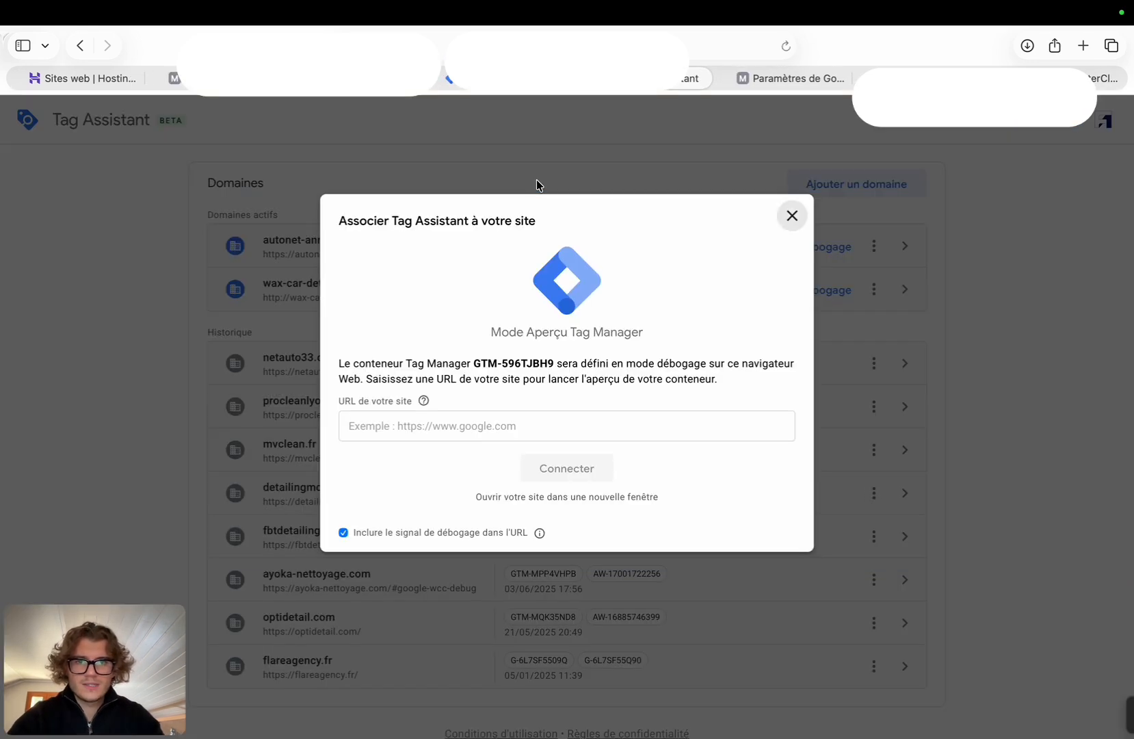
# - Copy the website's URL from its open page and connect the Tag Assistant preview to that site
pyautogui.click(462, 428)
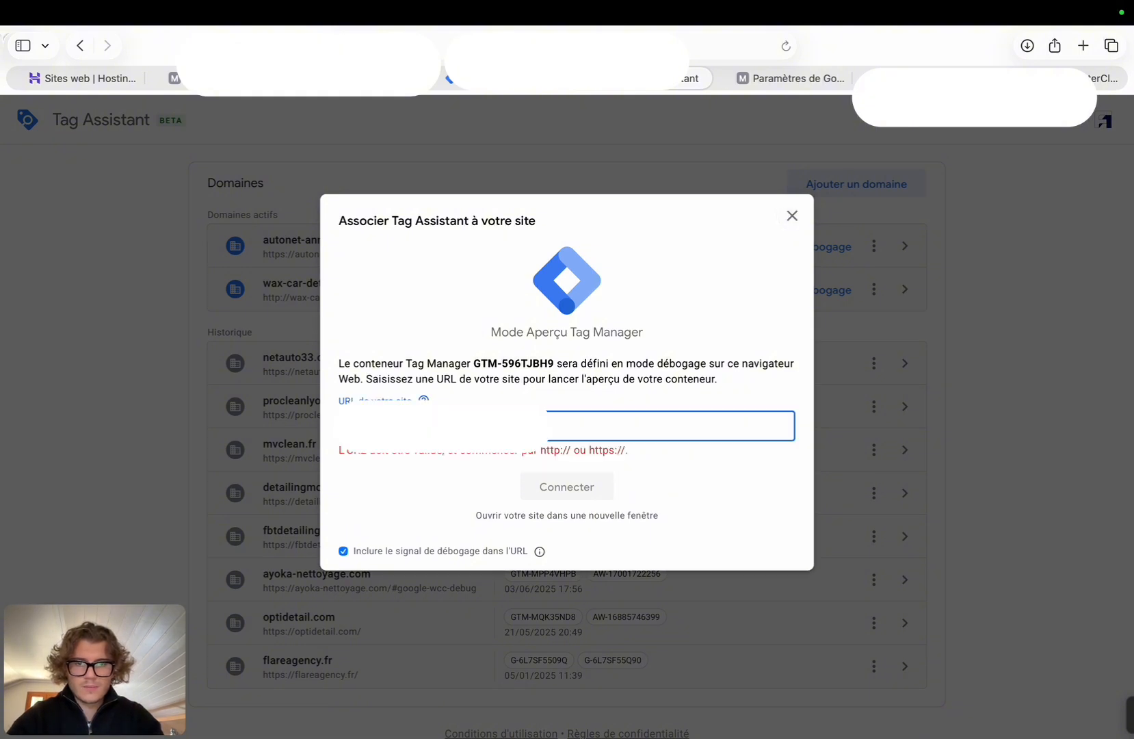
pyautogui.press('super+z')
pyautogui.click(417, 79)
pyautogui.click(446, 48)
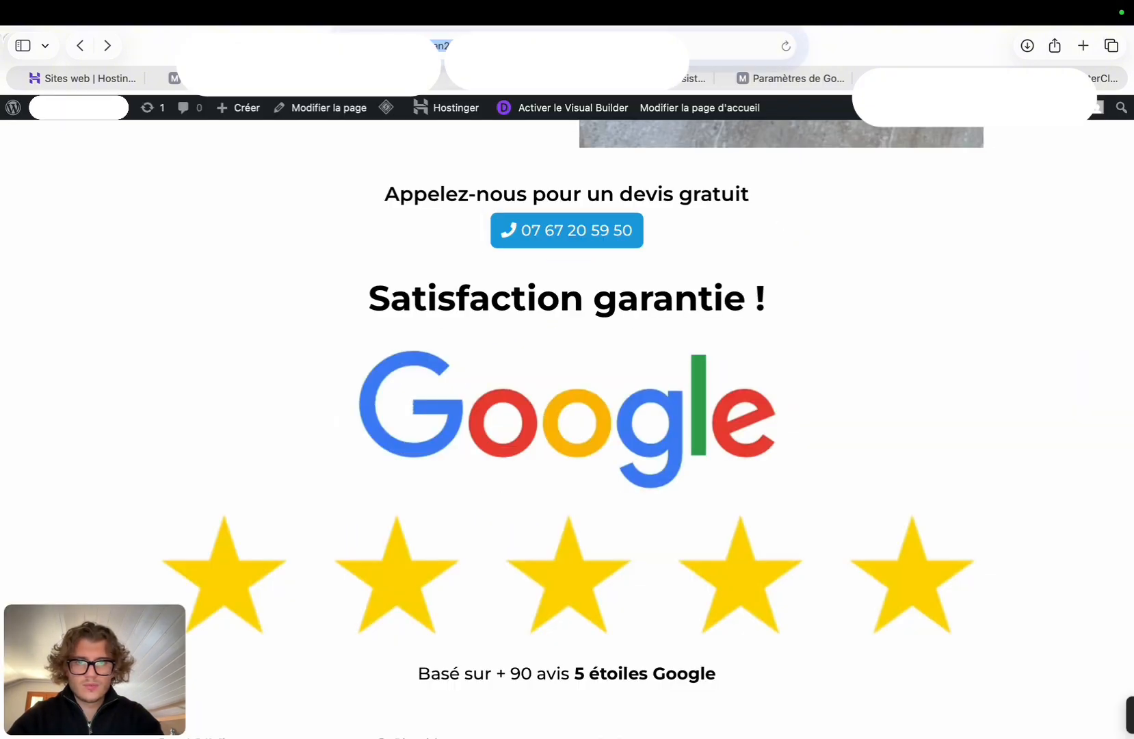
pyautogui.click(892, 45)
pyautogui.click(669, 87)
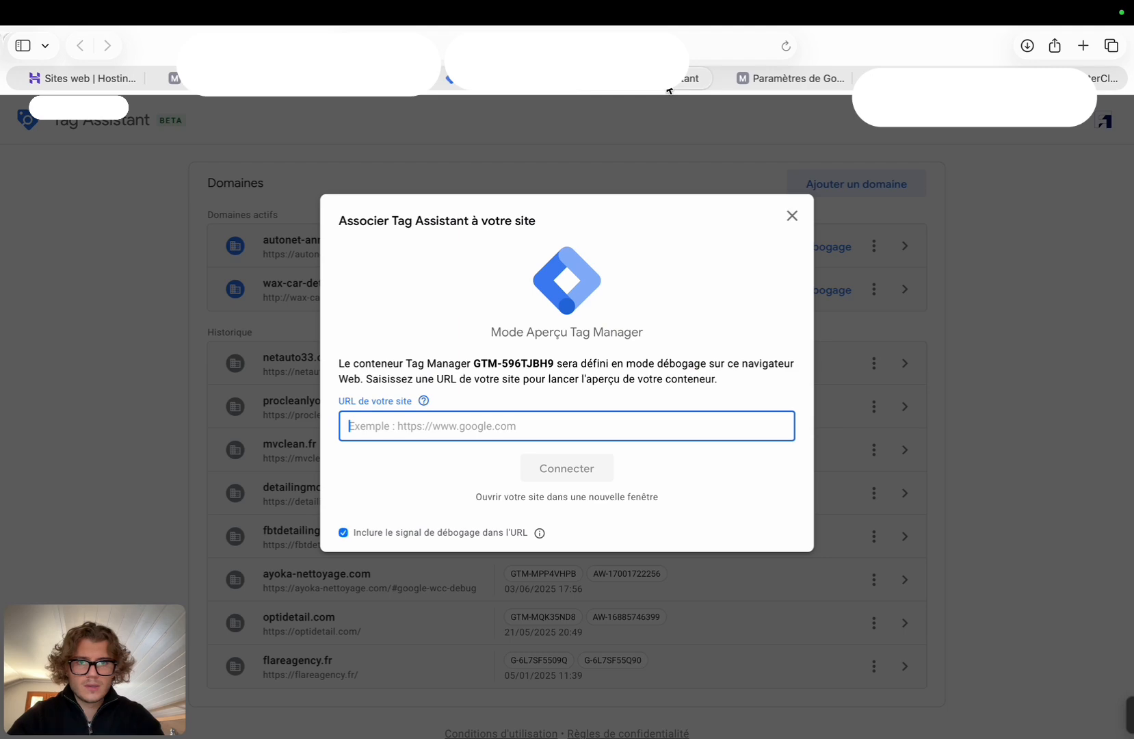
pyautogui.press('super+v')
pyautogui.click(545, 466)
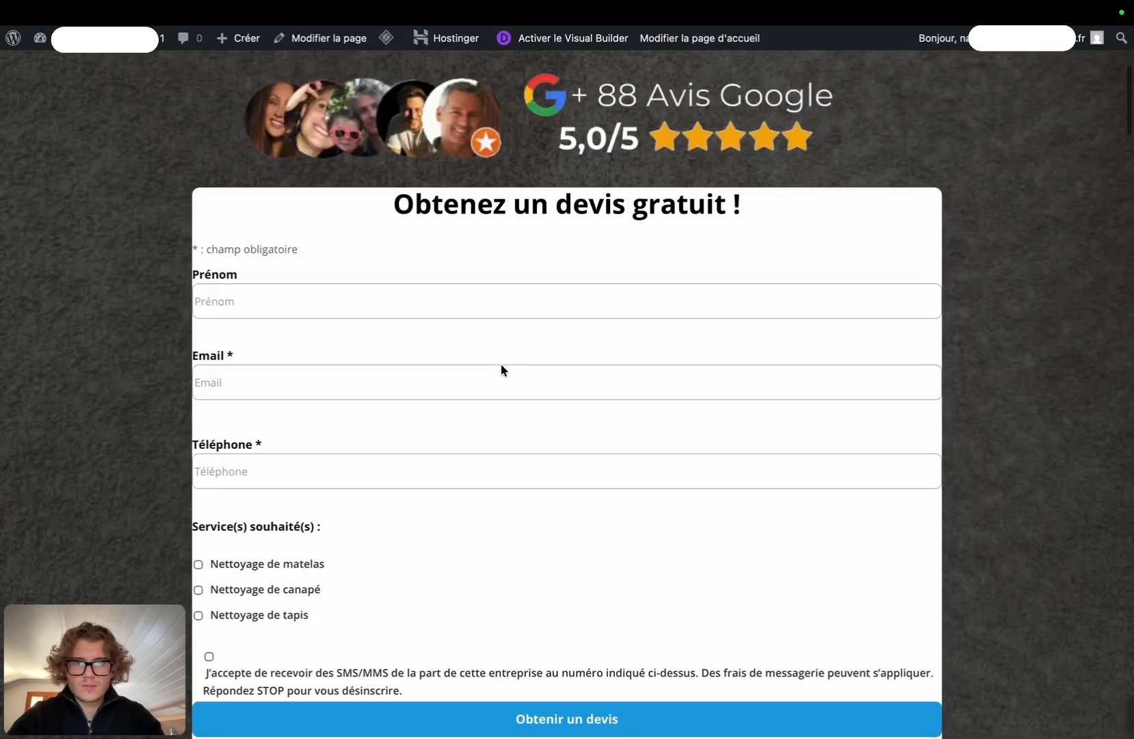
# - Submit the empty quote form on the previewed site and check in Tag Assistant which tags fired
pyautogui.scroll(-4, 500, 369)
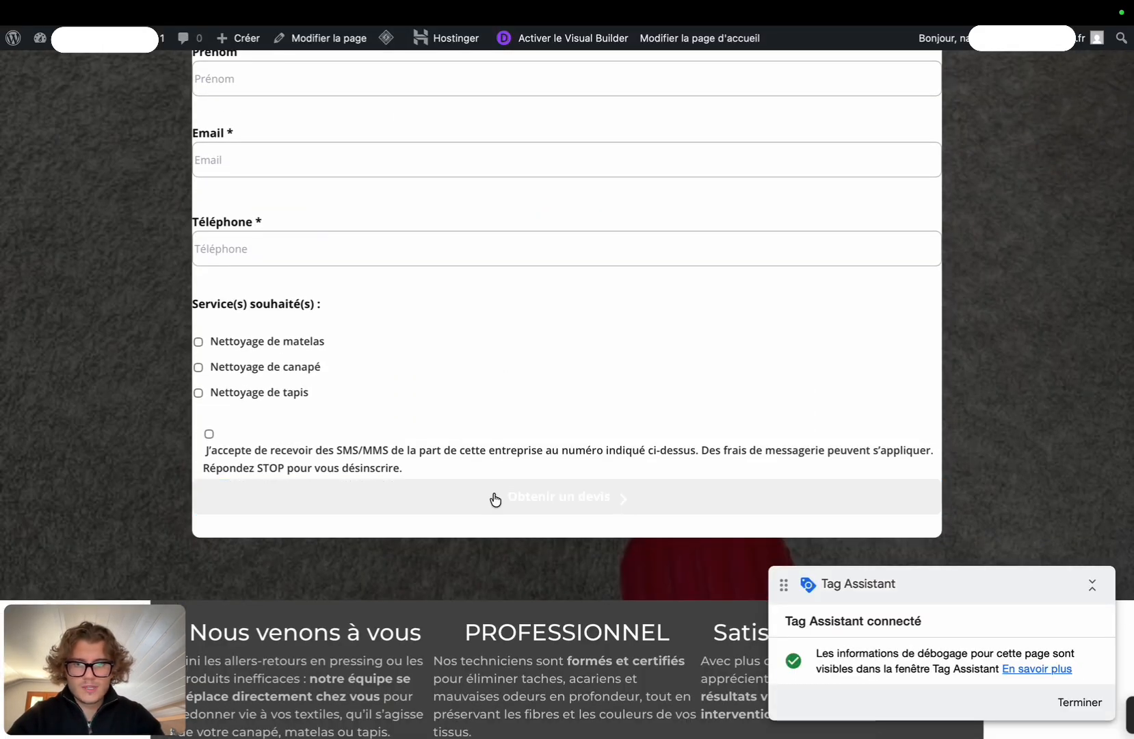
pyautogui.click(495, 499)
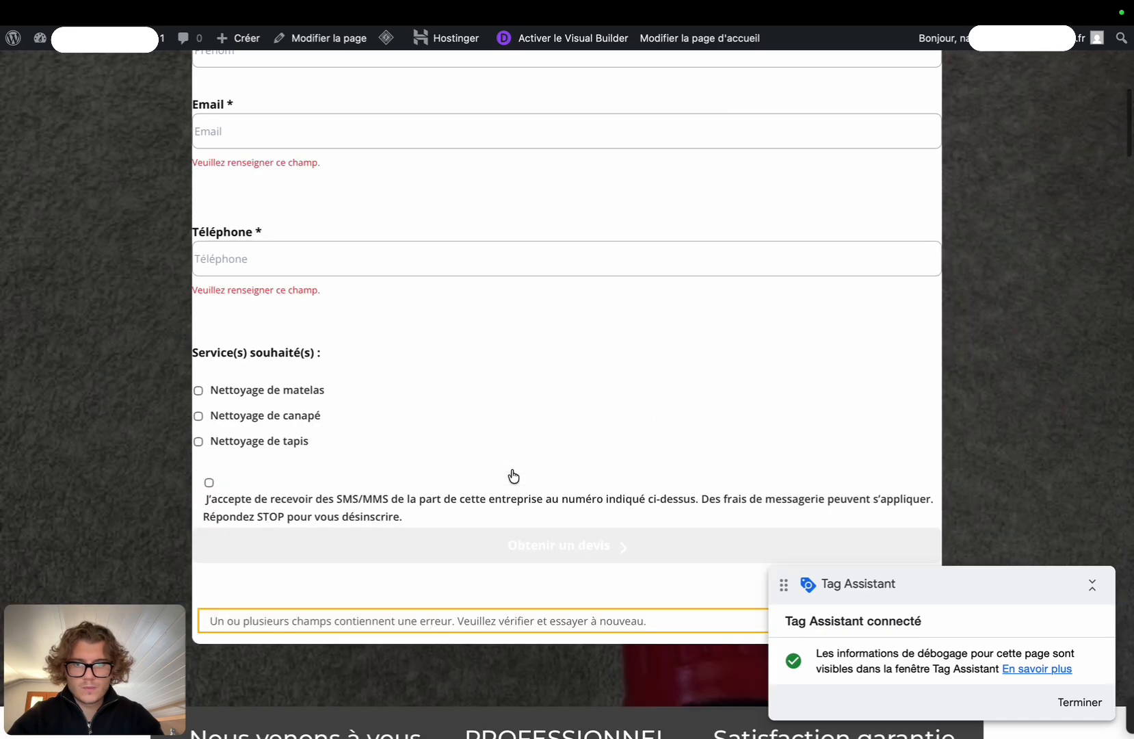
pyautogui.hotkey('ctrl', 'Left')
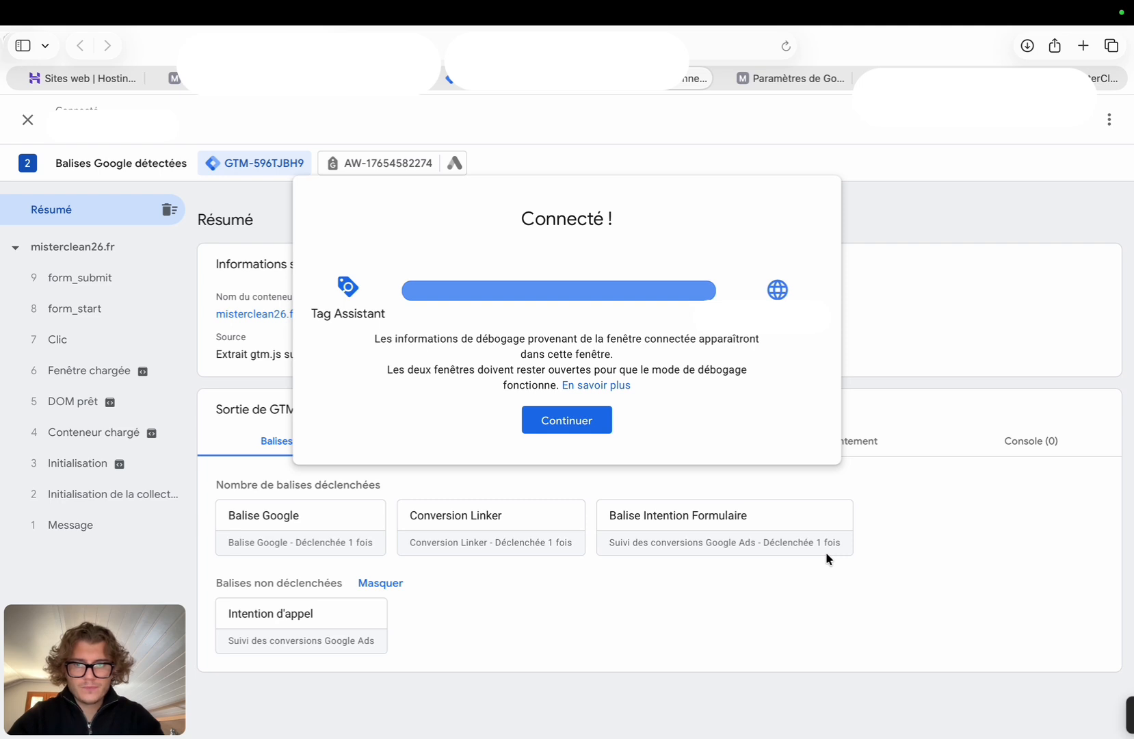
# - Test the phone call button on the previewed site, check the Intention d'appel tag in Tag Assistant, and close the preview
pyautogui.hotkey('ctrl', 'Right')
pyautogui.scroll(1, 725, 407)
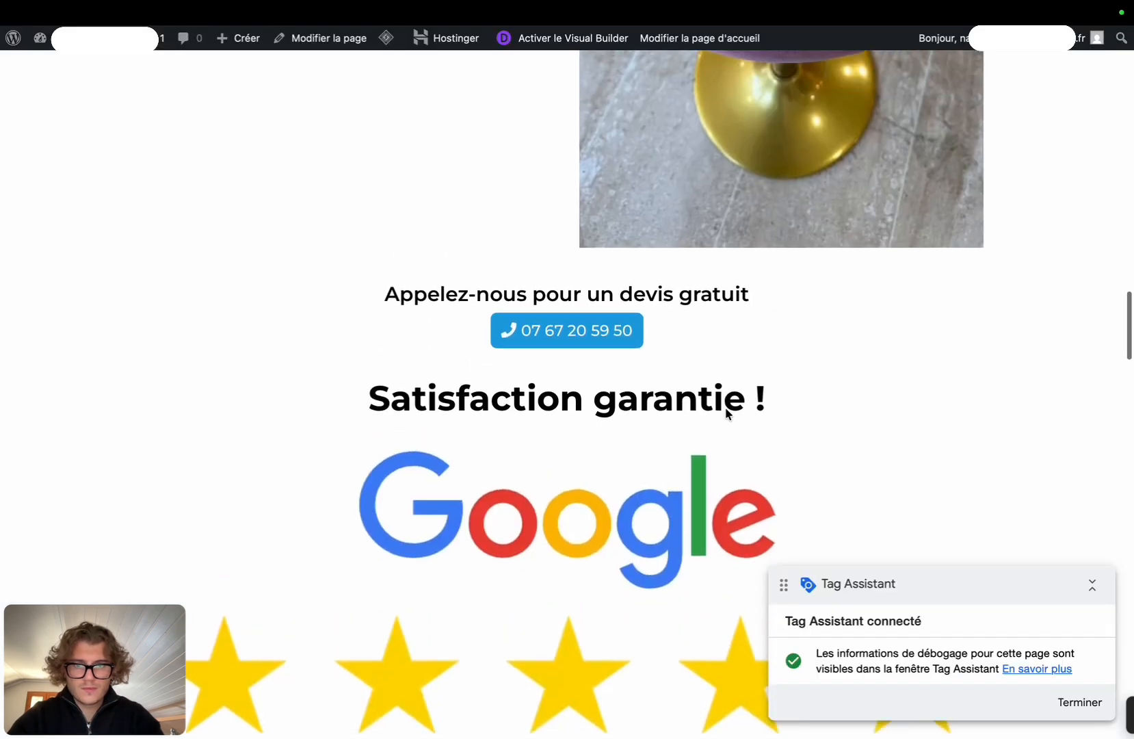
pyautogui.click(593, 332)
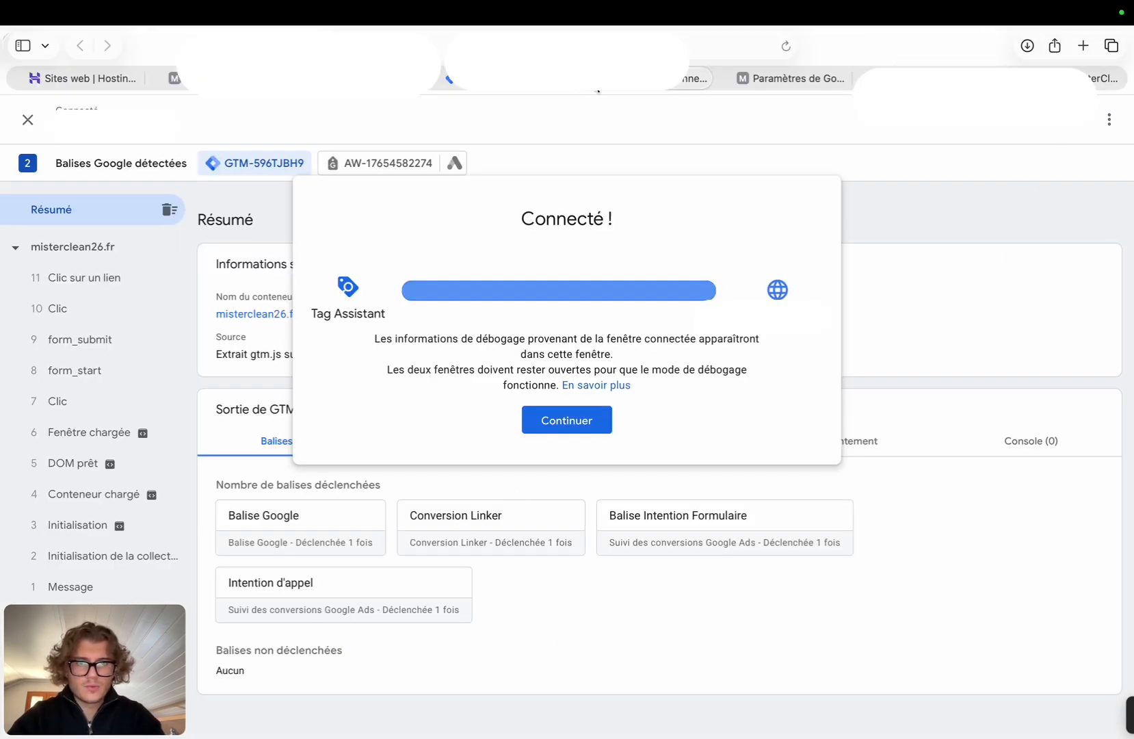
pyautogui.press('super+w')
pyautogui.click(559, 298)
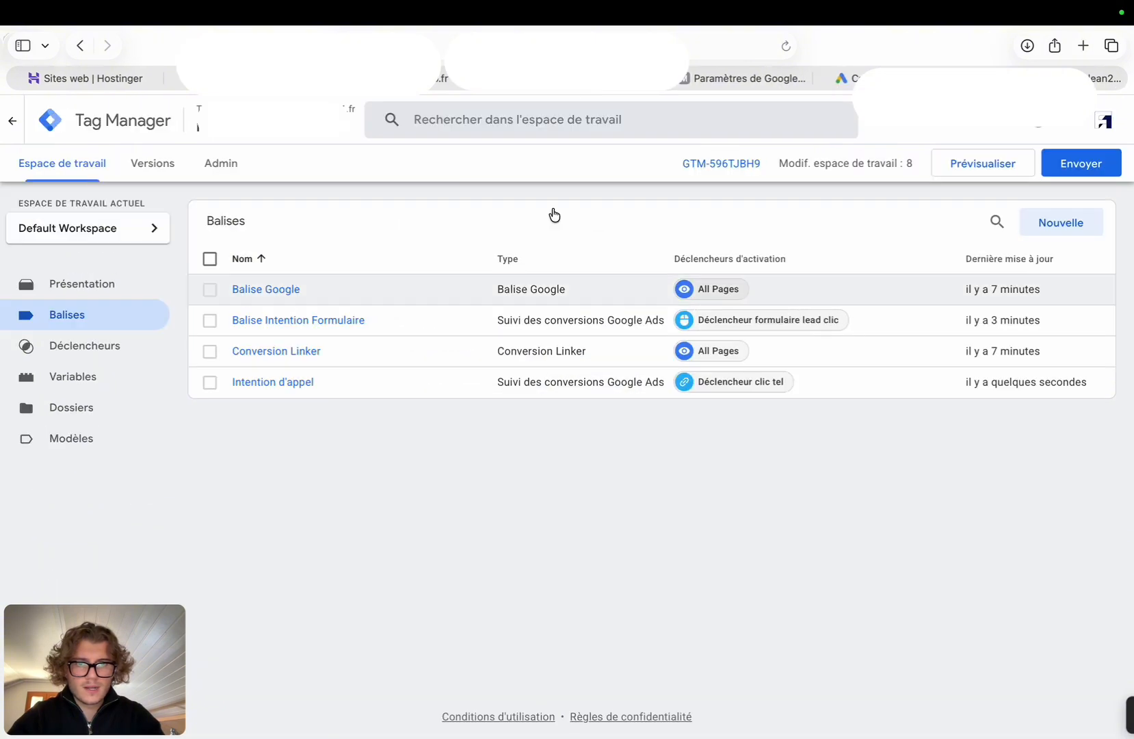
# - Publish the workspace changes as a version named Balises tel + formulaire and close the version details
pyautogui.click(1077, 168)
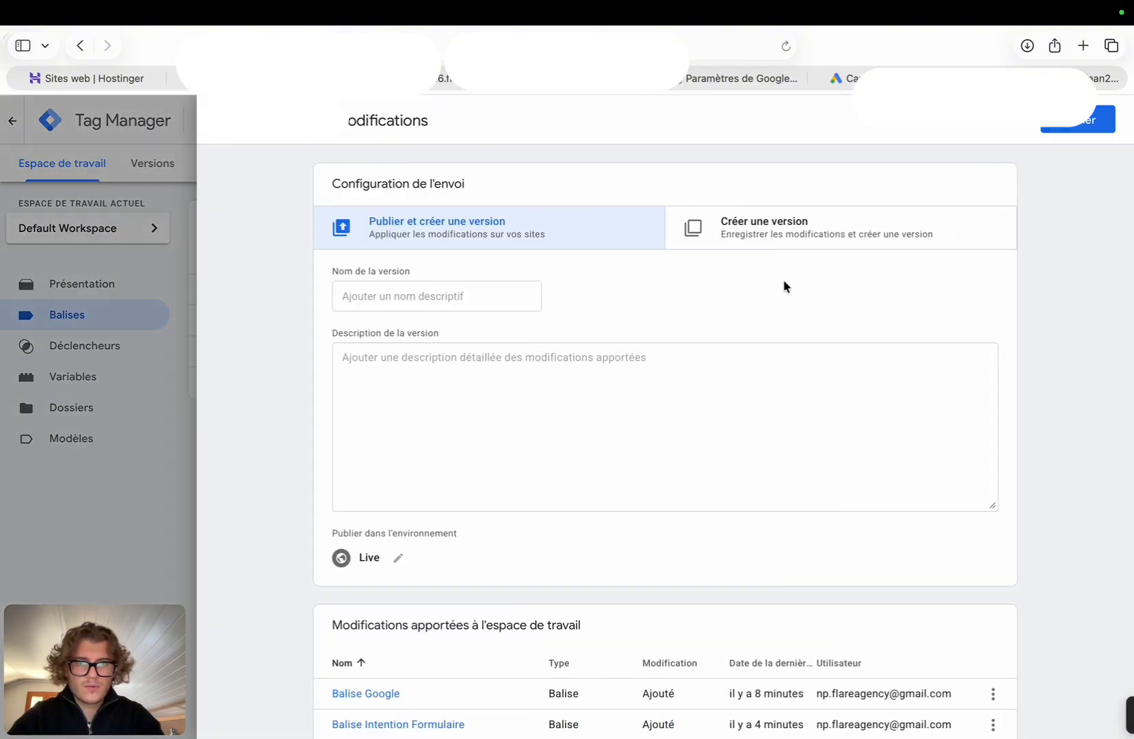
pyautogui.click(462, 302)
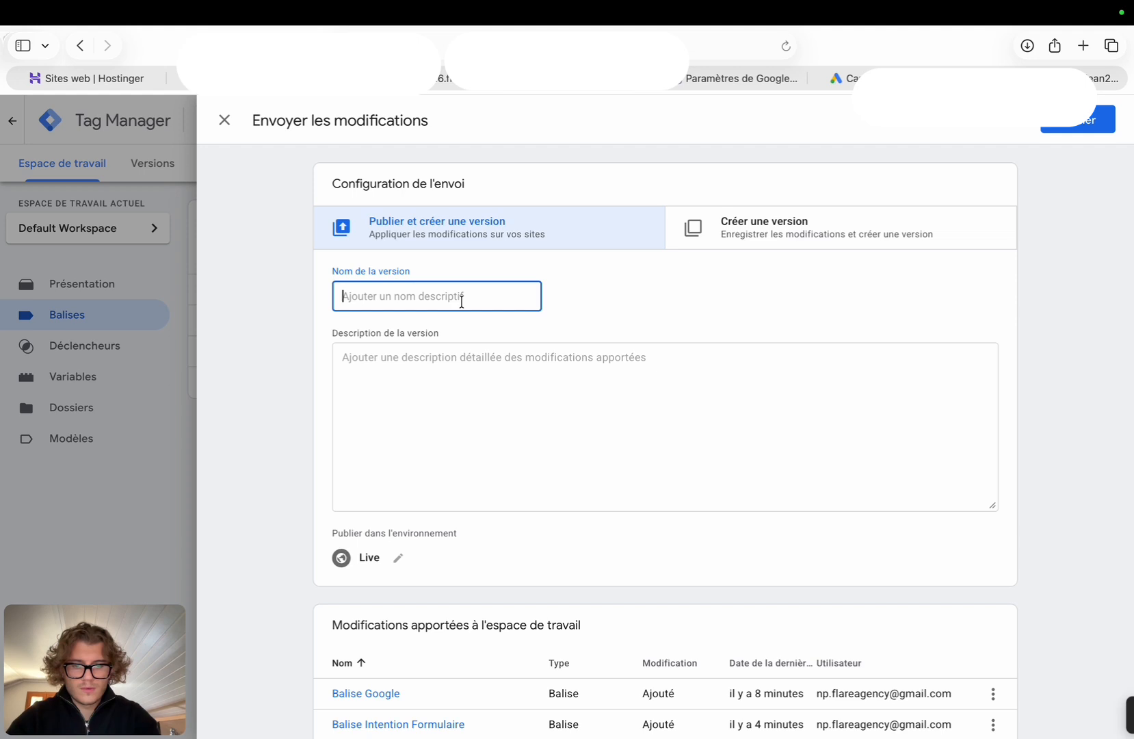
pyautogui.write('Balises tel + formulaire')
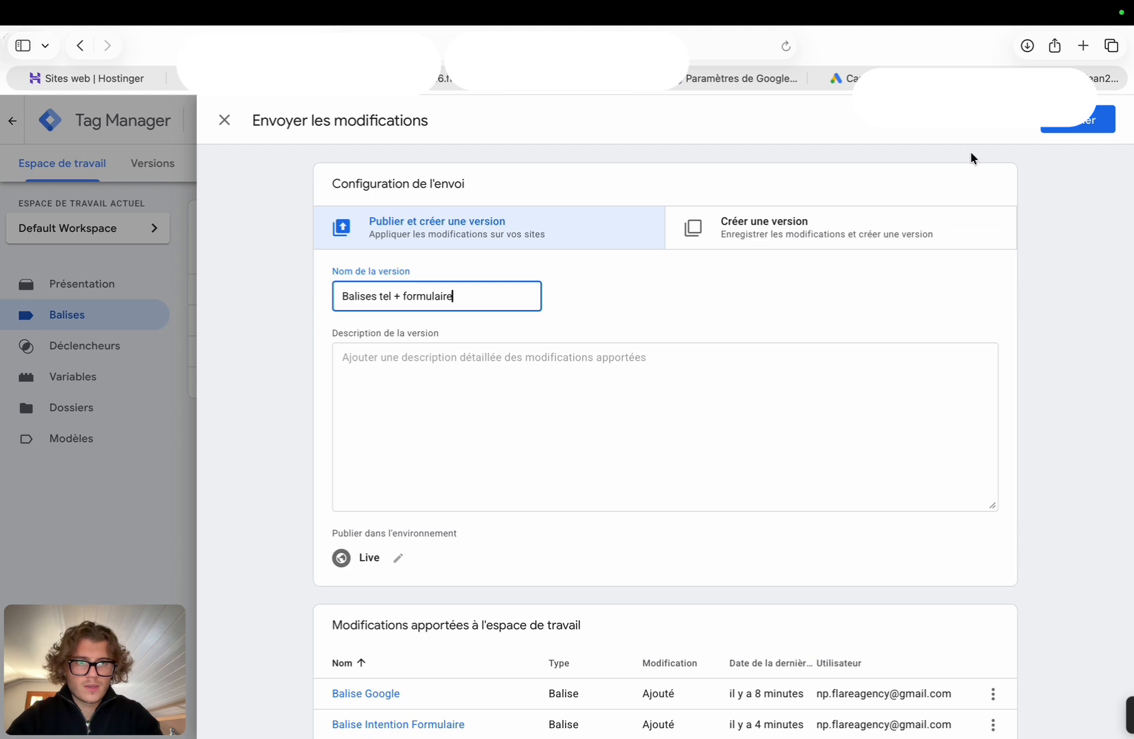
pyautogui.click(1057, 123)
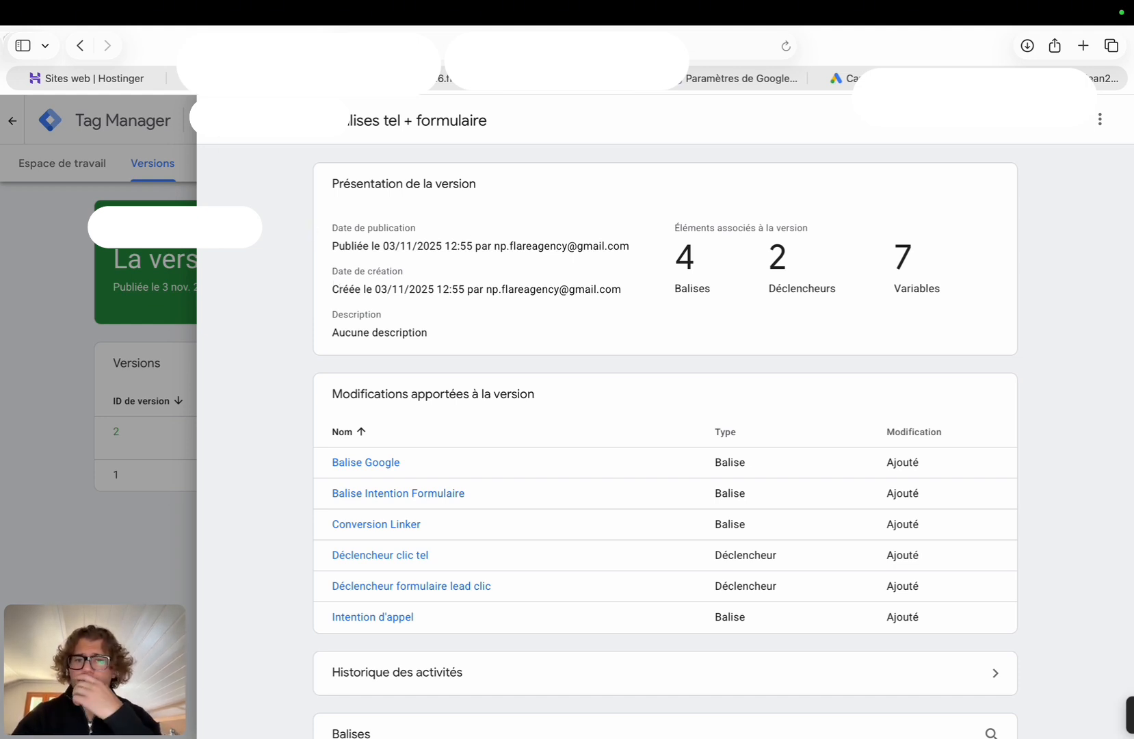
pyautogui.click(223, 119)
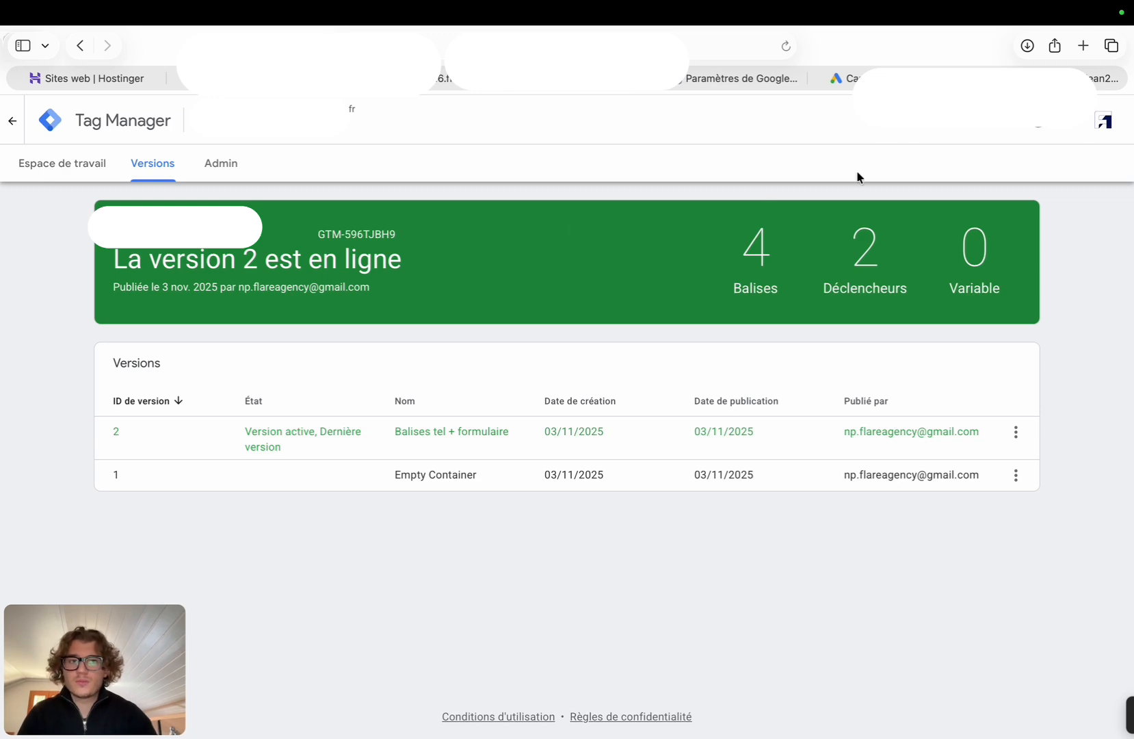
# - Switch to Google Ads and open the overview of another account in a separate tab
pyautogui.click(843, 78)
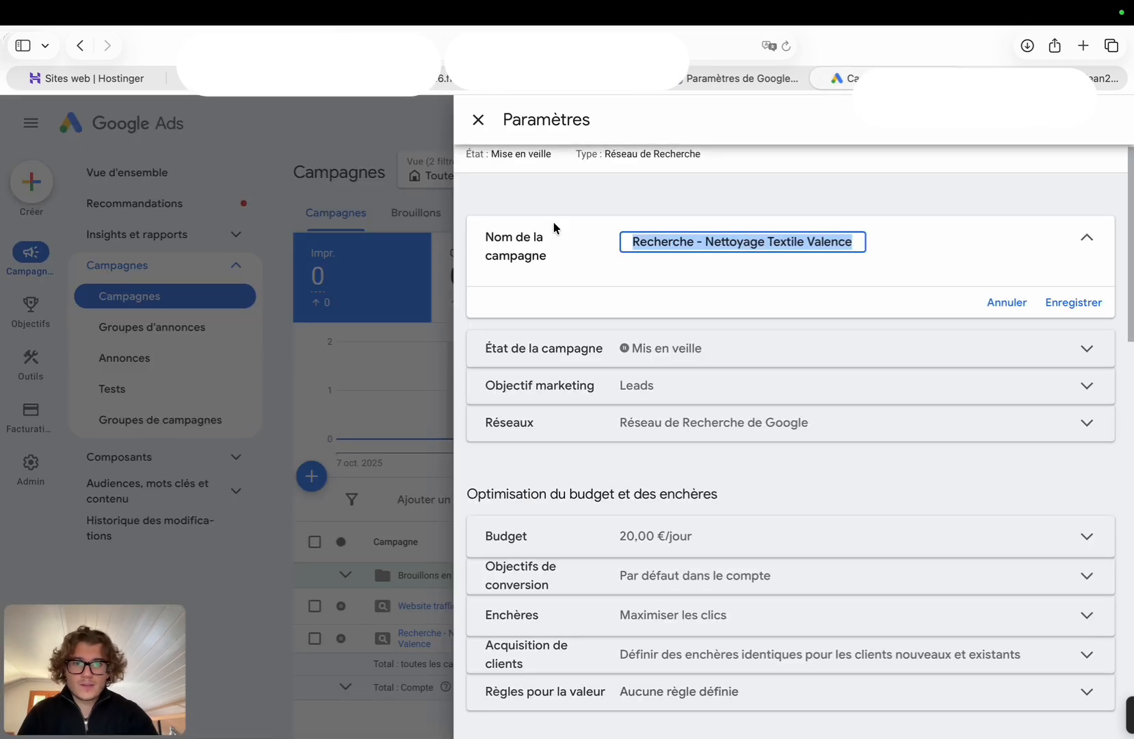
pyautogui.click(419, 165)
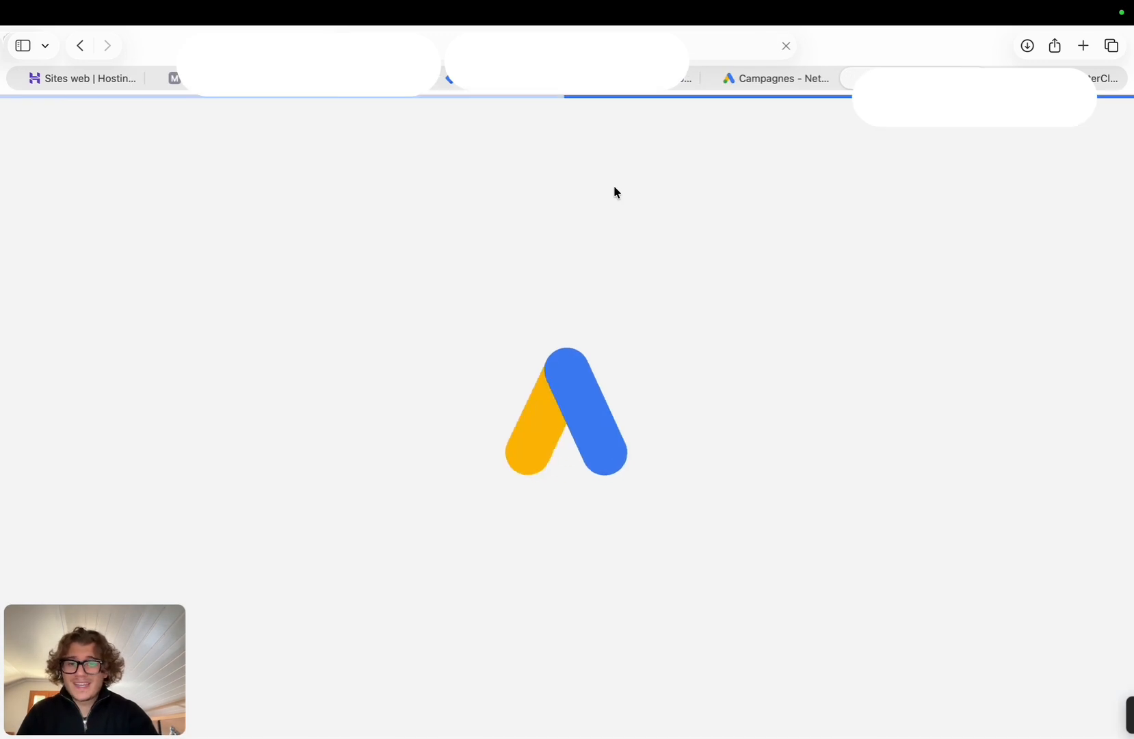
# - Set the overview's custom date range to start on 1 April 2025 and dismiss the notification banner to examine the conversion results
pyautogui.click(843, 245)
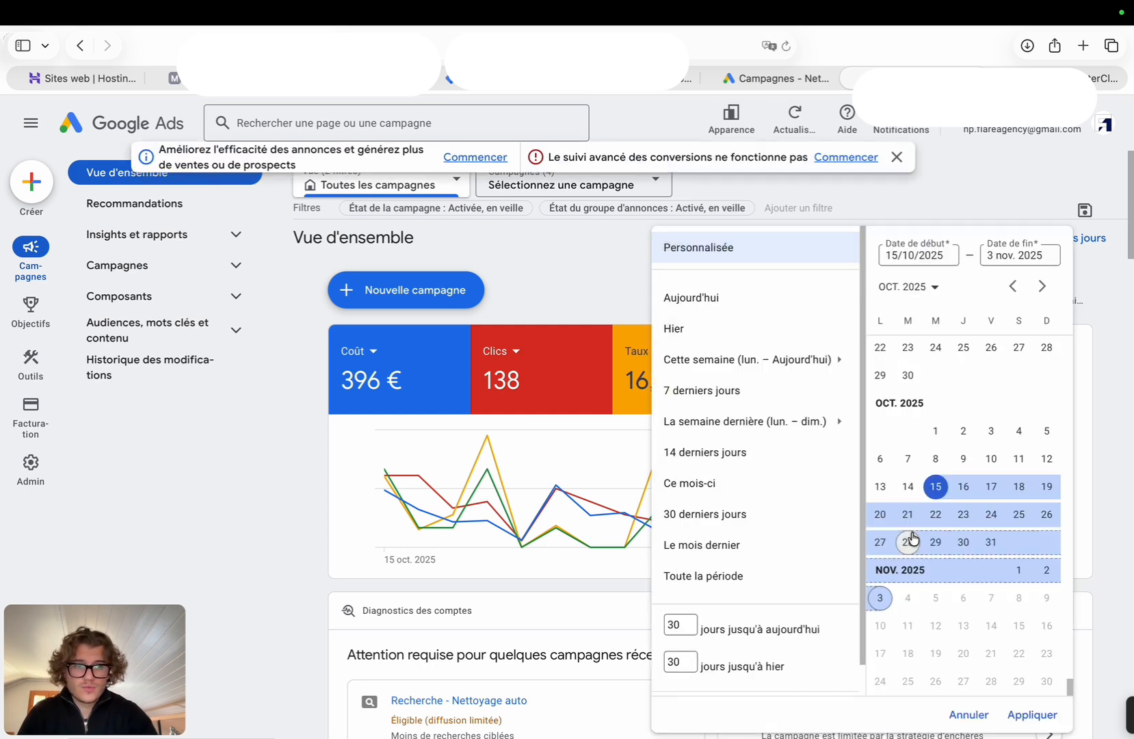
pyautogui.click(880, 375)
pyautogui.scroll(4, 881, 387)
pyautogui.scroll(10, 881, 387)
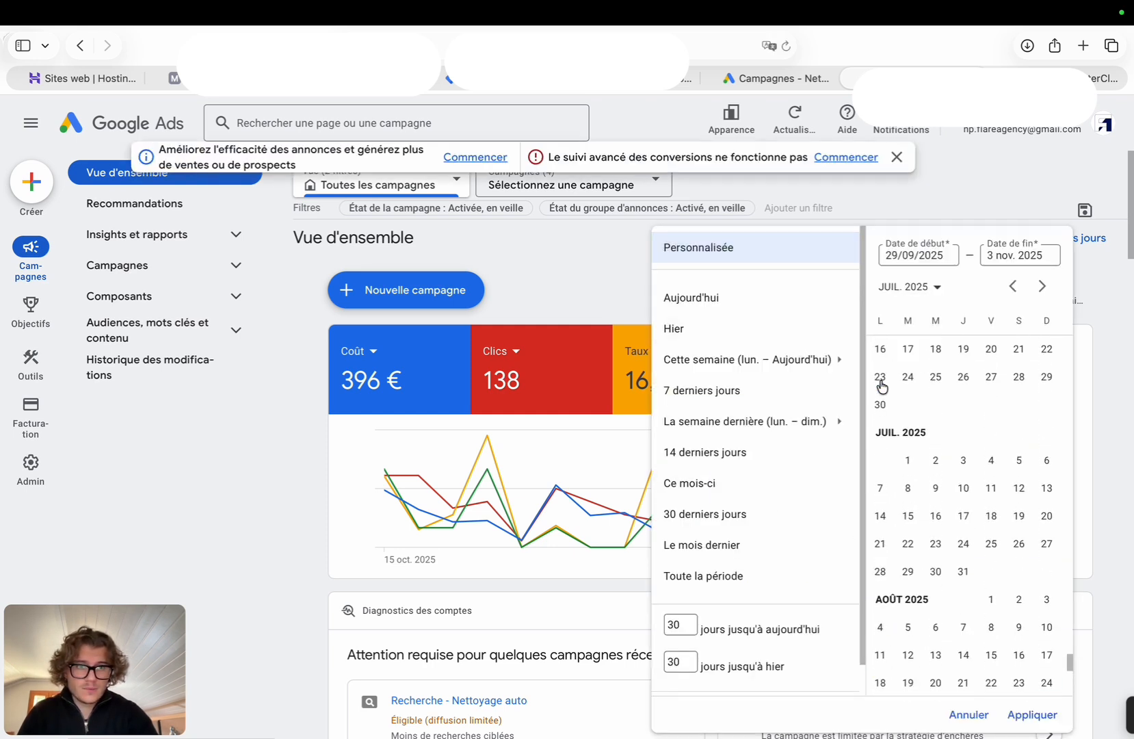
pyautogui.click(881, 388)
pyautogui.scroll(1, 881, 390)
pyautogui.click(881, 388)
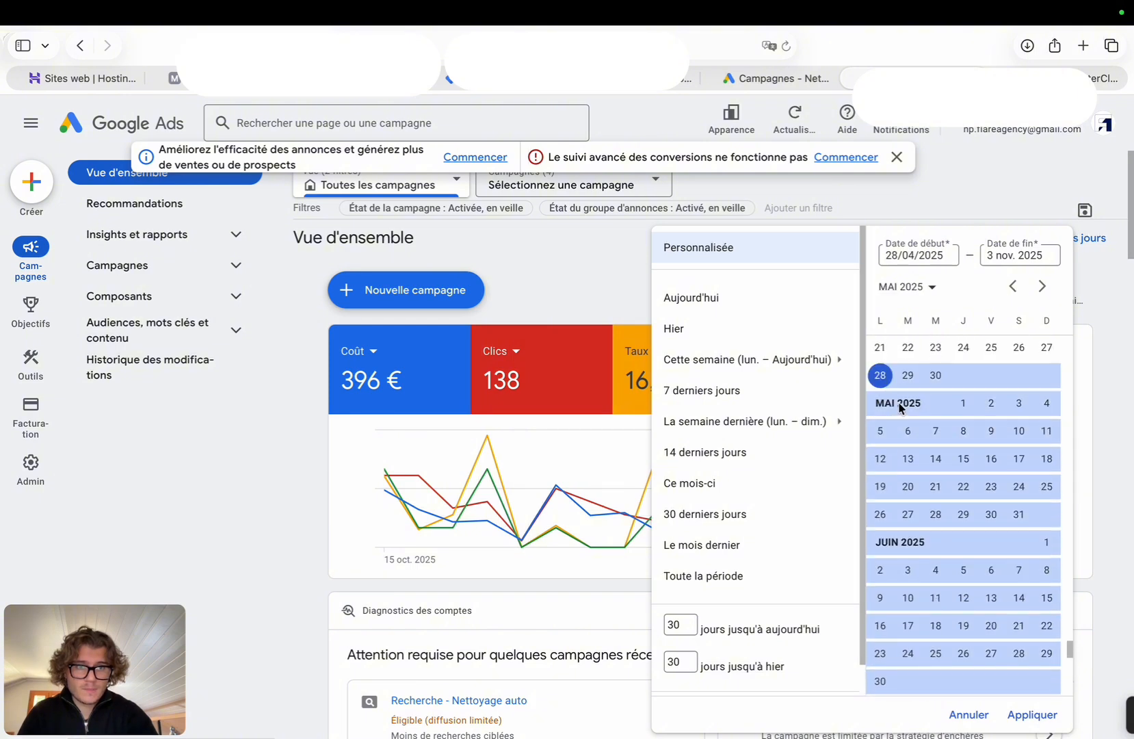
pyautogui.scroll(3, 889, 404)
pyautogui.click(907, 433)
pyautogui.click(1016, 709)
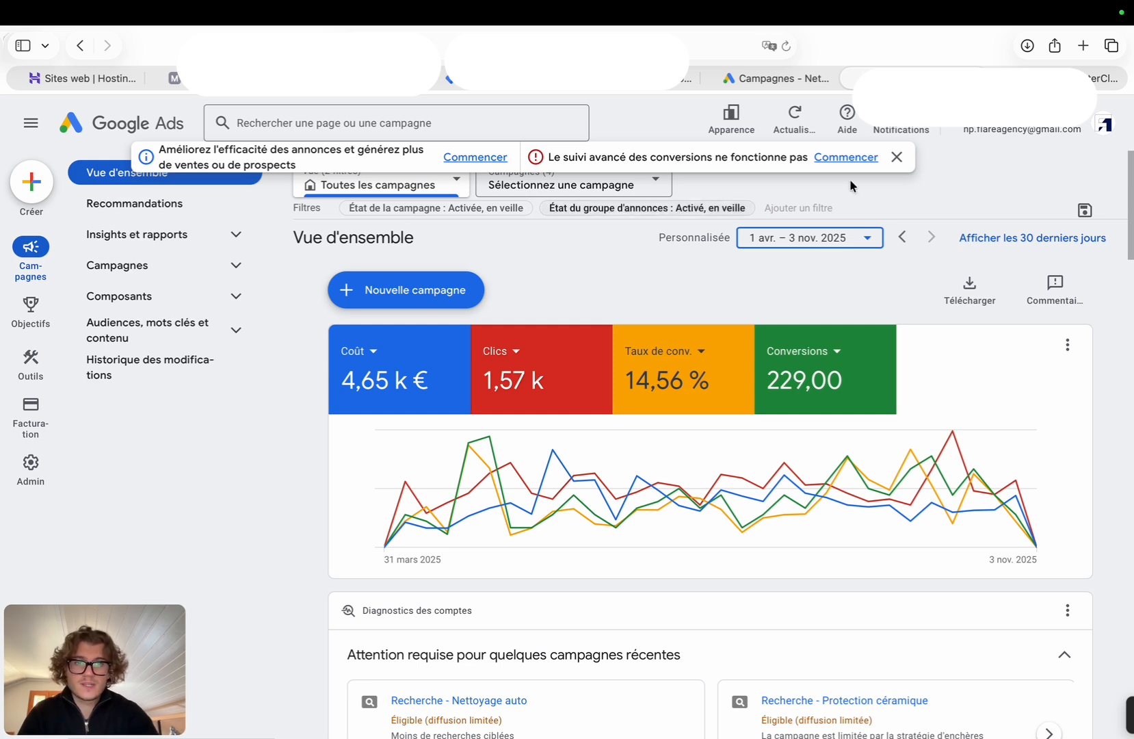
pyautogui.click(899, 159)
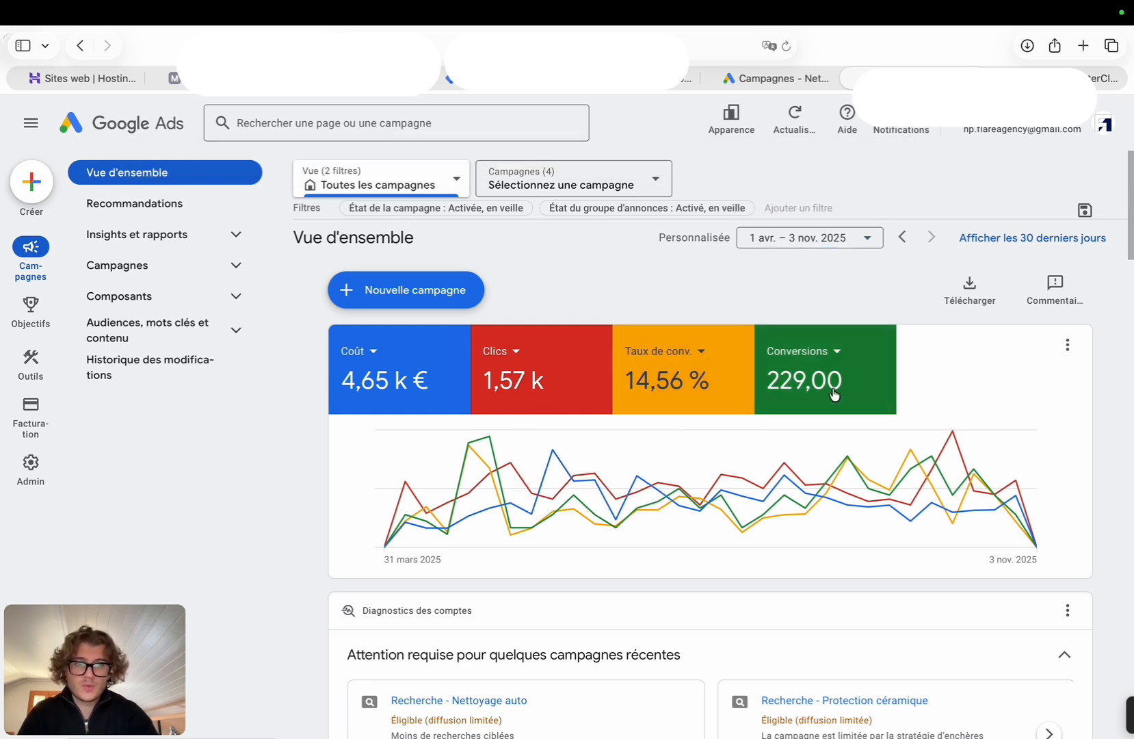